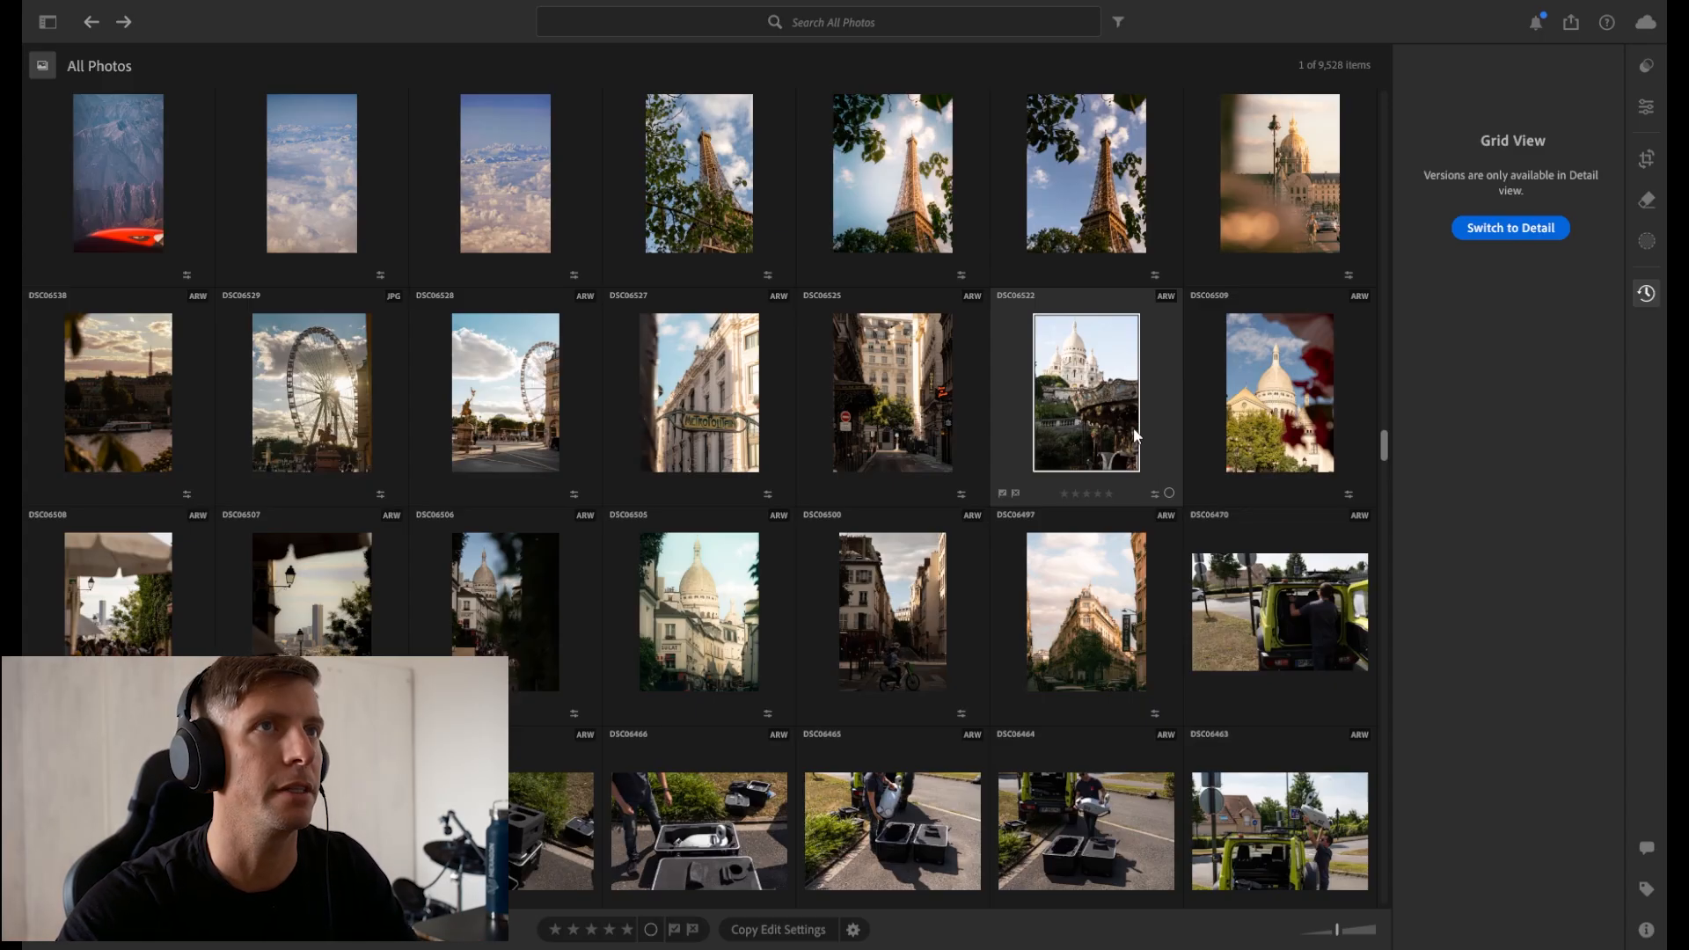
Open the photo of the white basilica and carousel in detail view and inspect the crowd on the lawn at 100%.
{"action": "double_click", "coordinate": [1135, 436]}
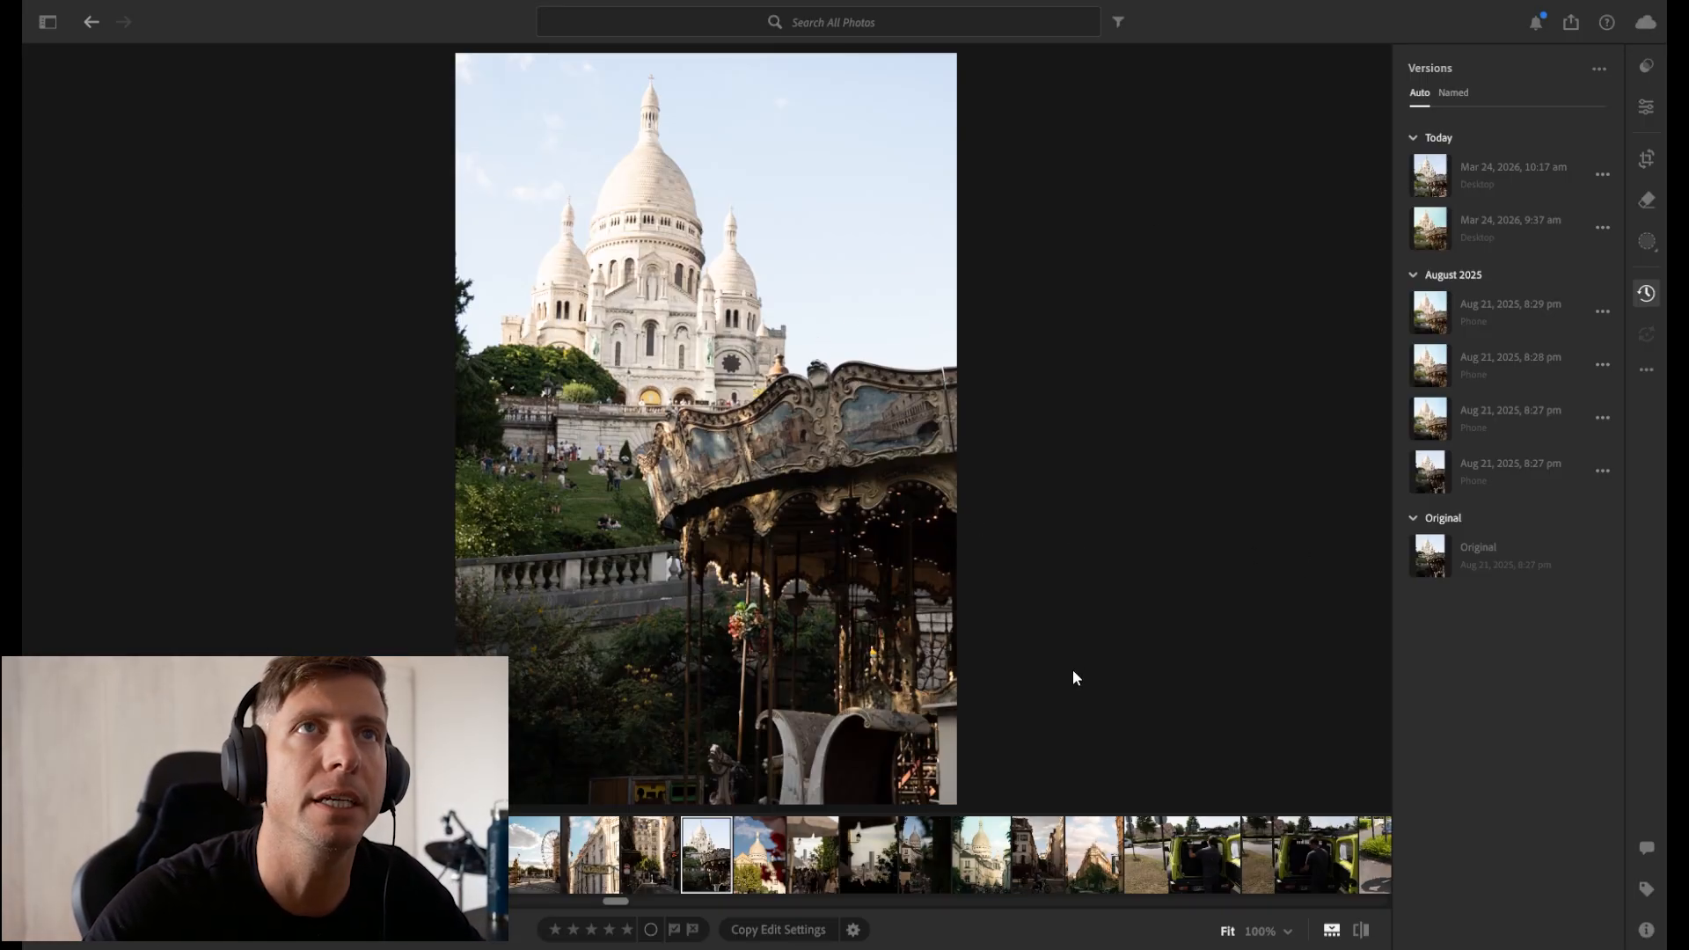
{"action": "left_click", "coordinate": [556, 457]}
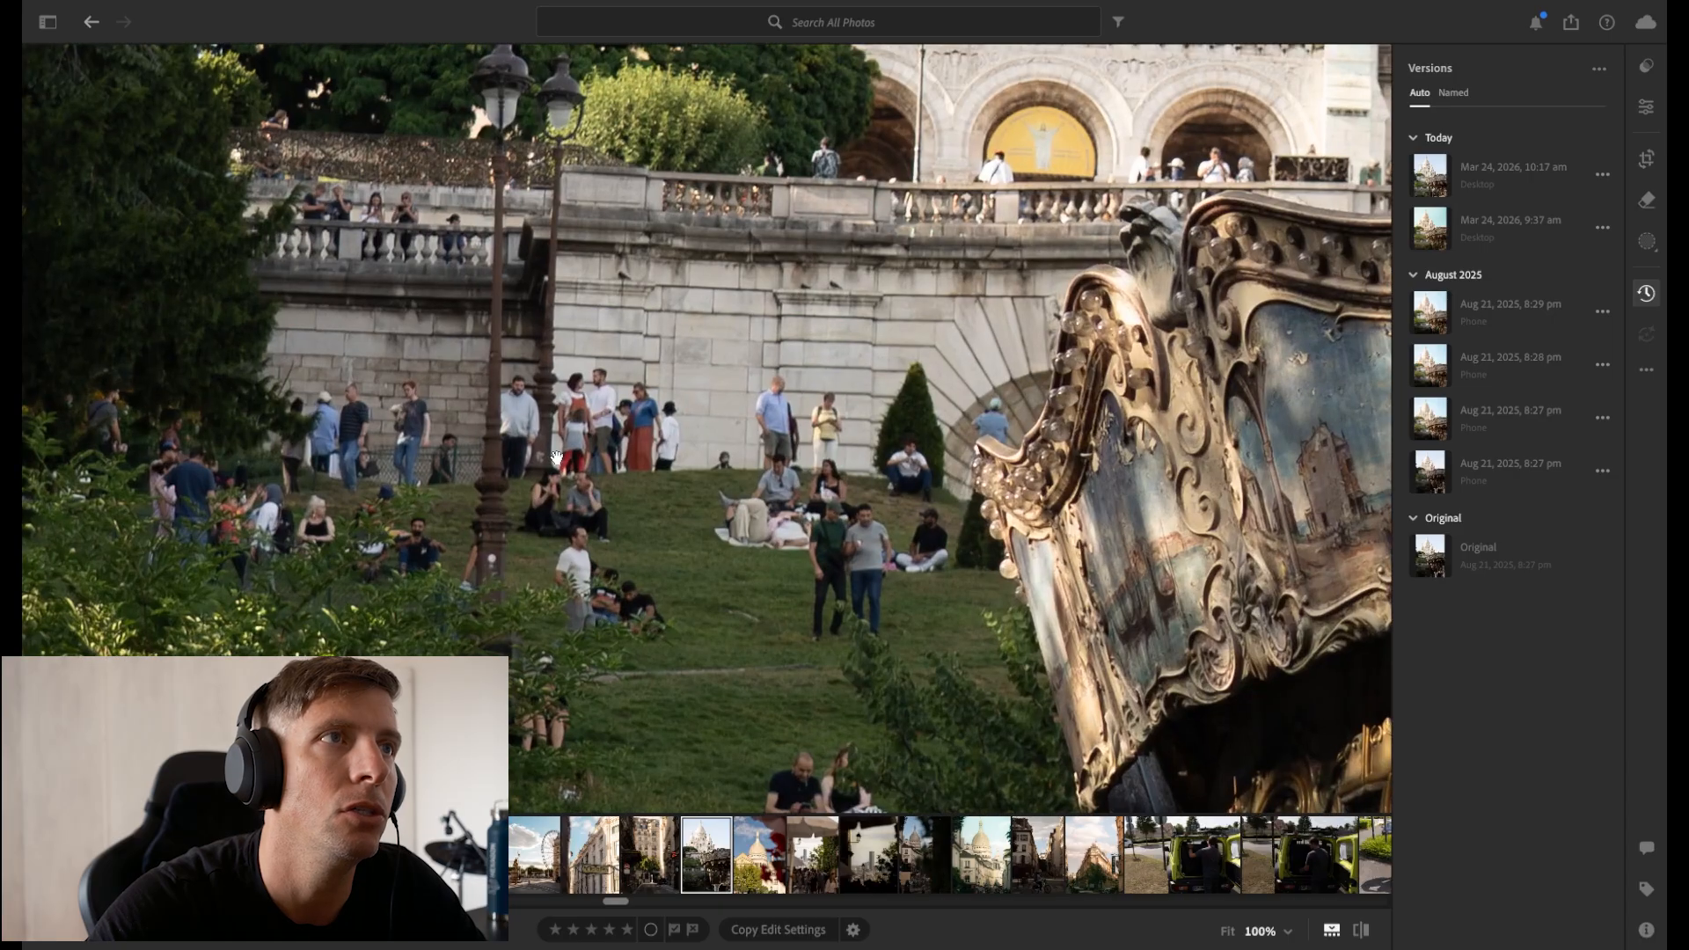
{"action": "left_click", "coordinate": [557, 456]}
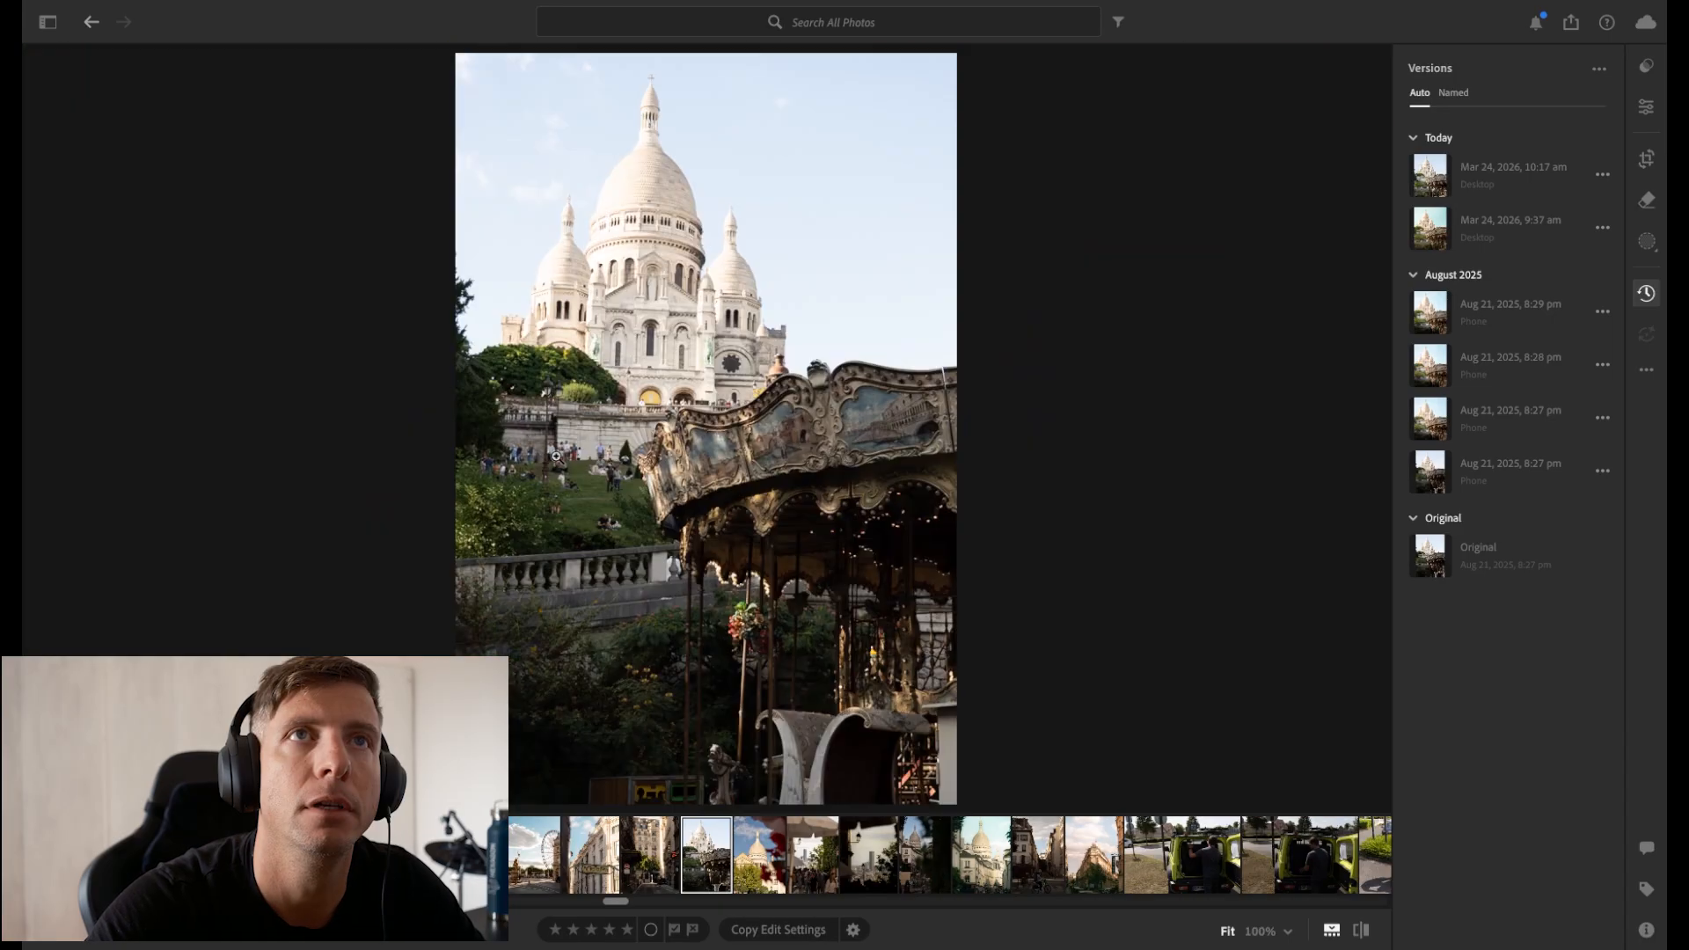
Detect people with the Remove tool's Distraction Removal and exclude the three marked areas along the photo's lower edge.
{"action": "left_click", "coordinate": [1647, 202]}
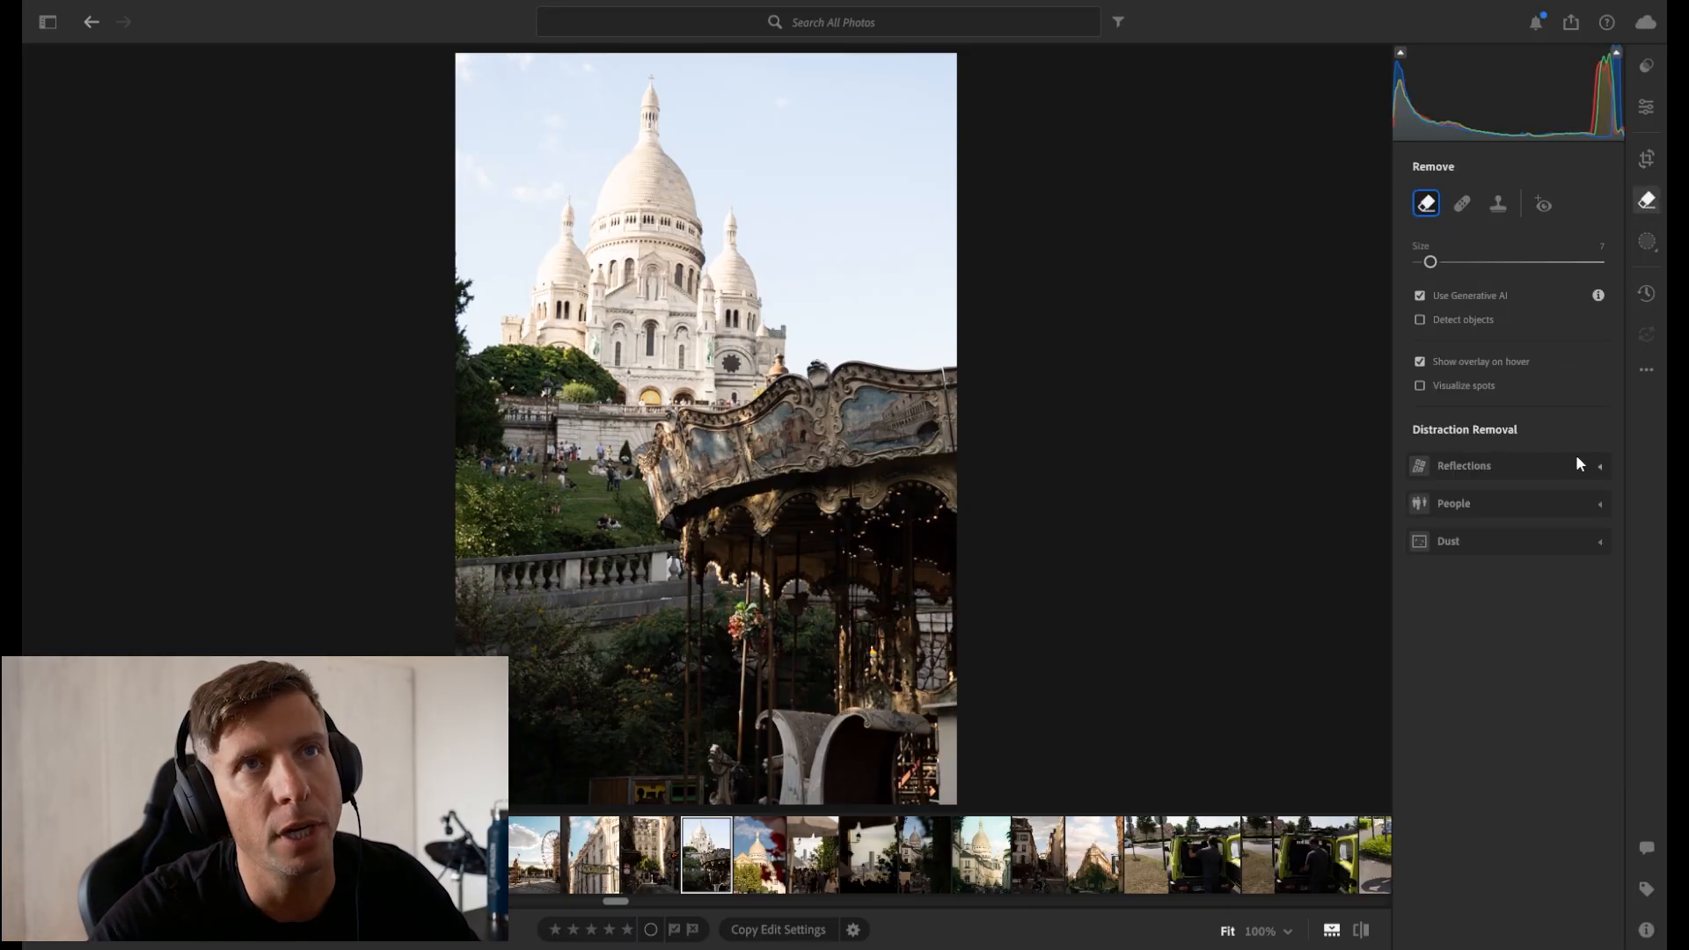
{"action": "left_click", "coordinate": [1549, 503]}
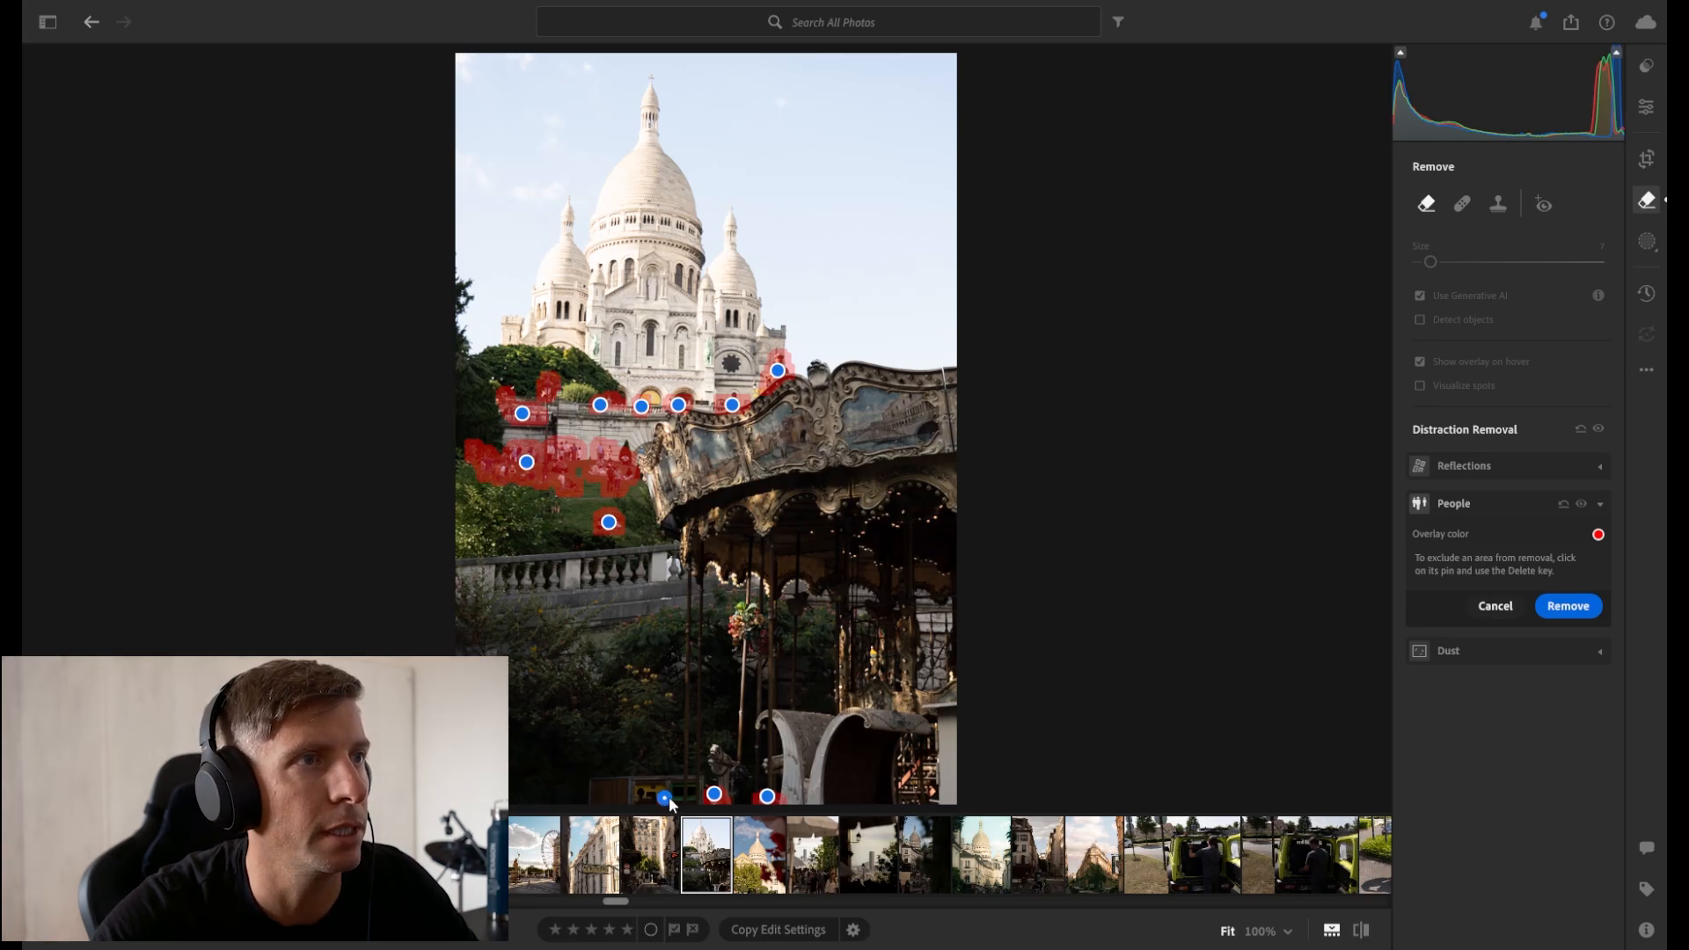
{"action": "key", "text": "Delete"}
{"action": "left_click", "coordinate": [714, 794]}
{"action": "key", "text": "Delete"}
{"action": "left_click", "coordinate": [767, 796]}
{"action": "key", "text": "Delete"}
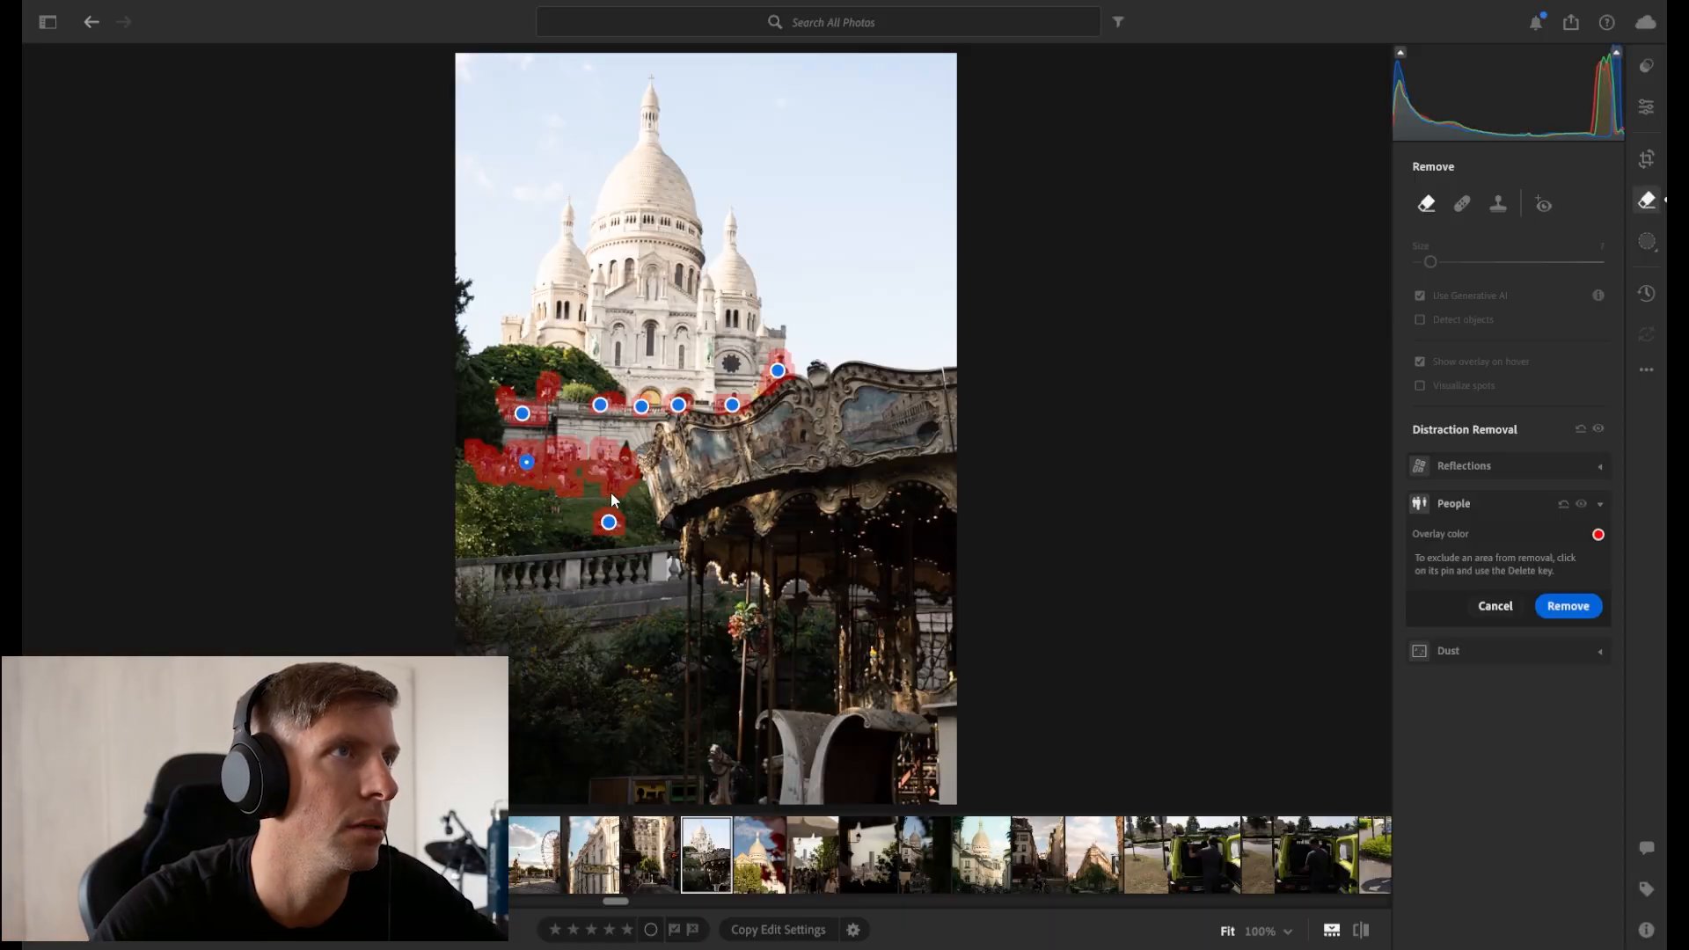
Exclude the marked ornament above the carousel roof and remove the people in all the other detected areas.
{"action": "left_click", "coordinate": [698, 503]}
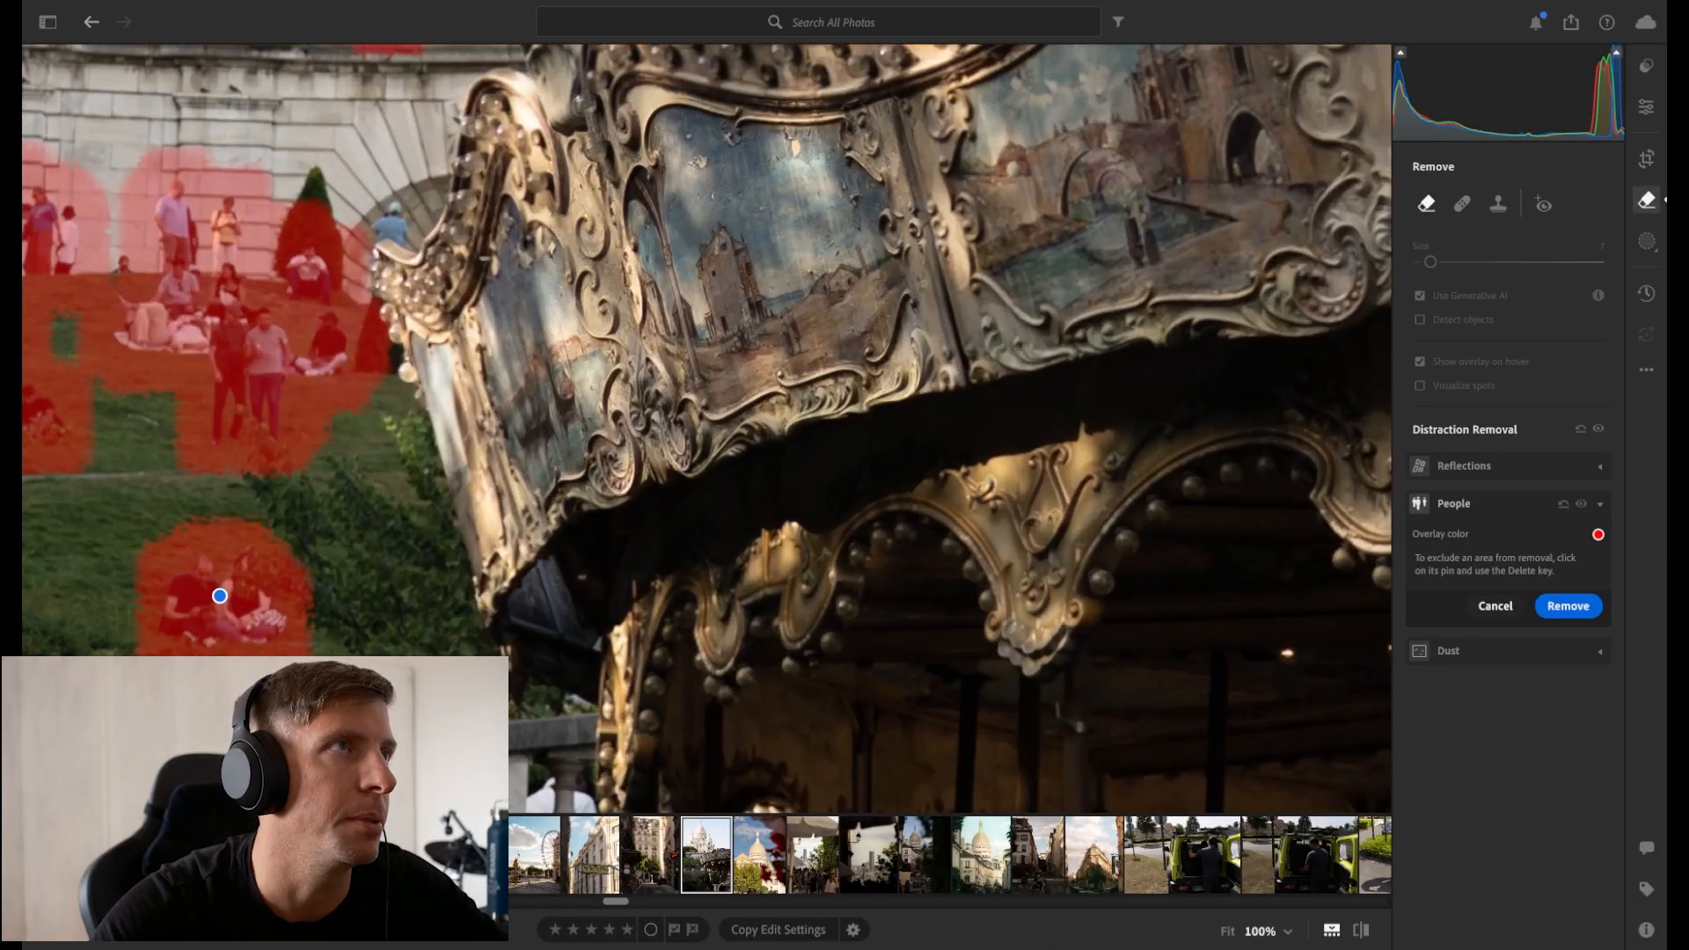
{"action": "left_click_drag", "start_coordinate": [265, 160], "coordinate": [898, 550]}
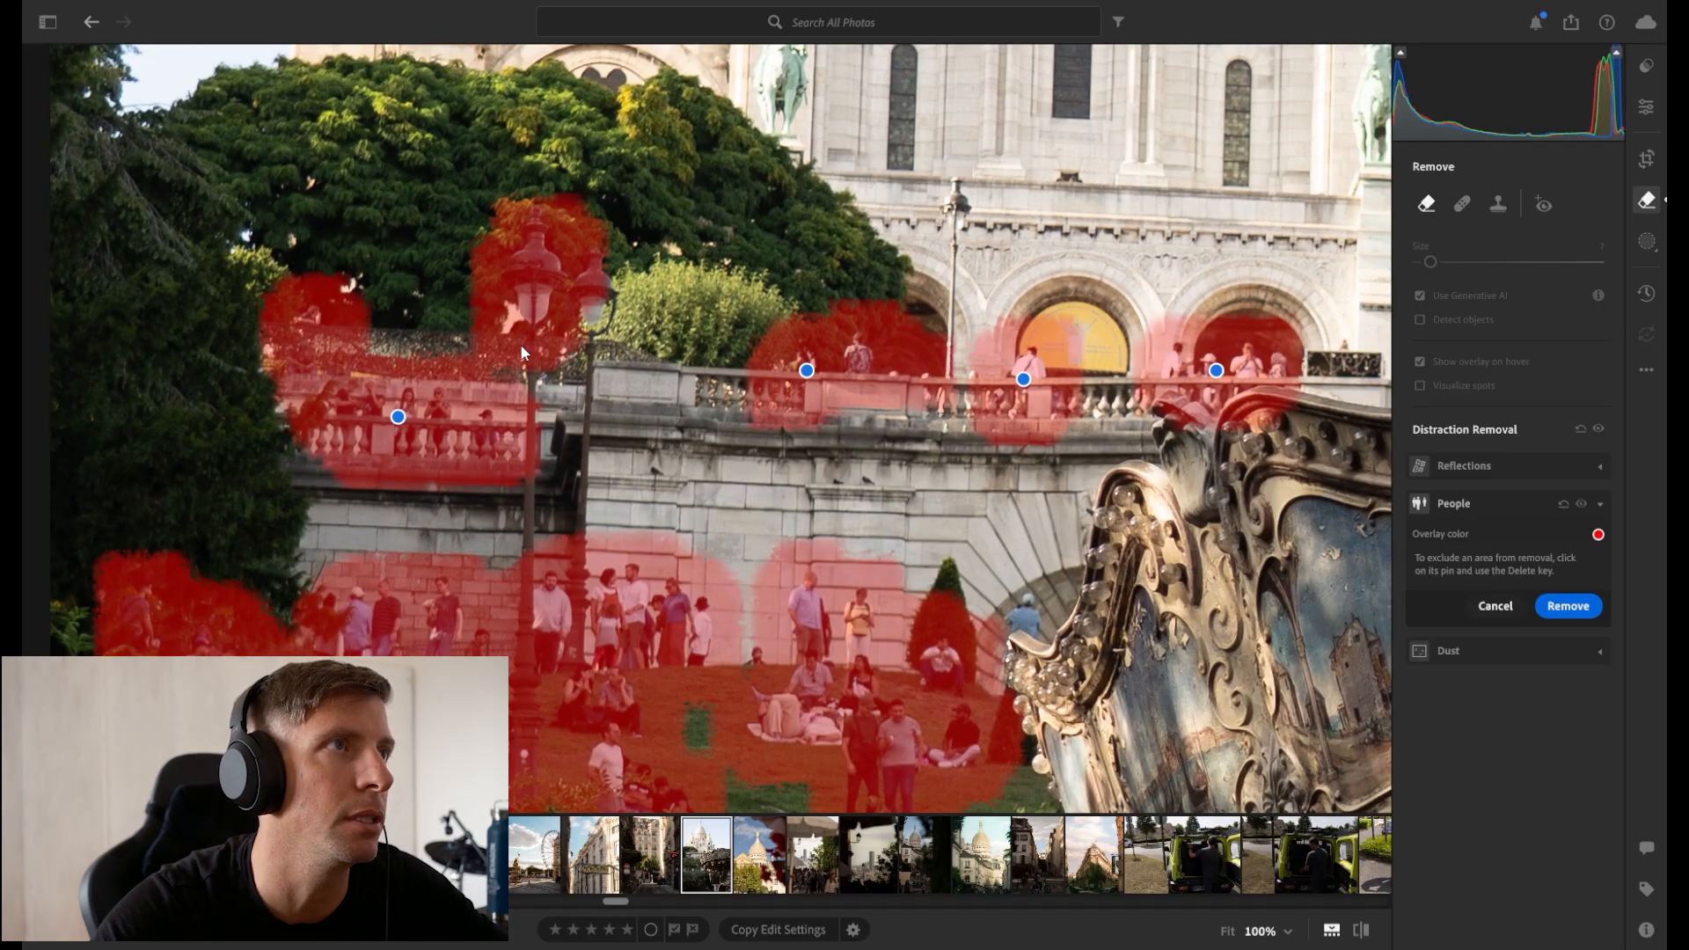
{"action": "left_click", "coordinate": [398, 417]}
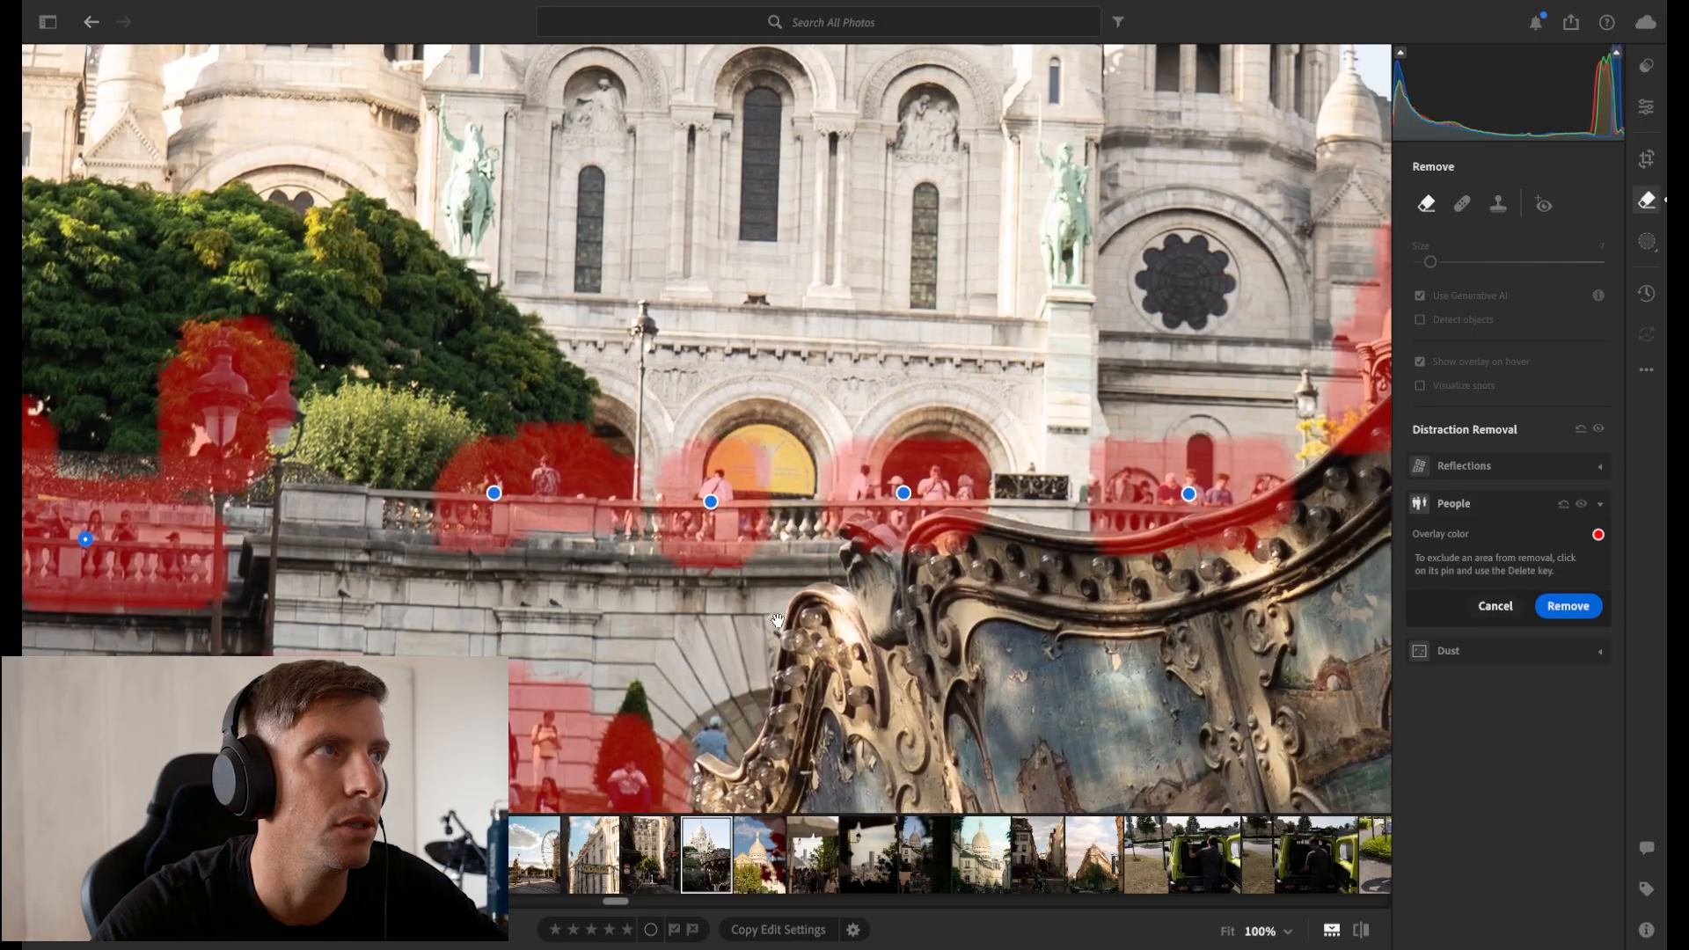
{"action": "left_click_drag", "start_coordinate": [778, 621], "coordinate": [363, 677]}
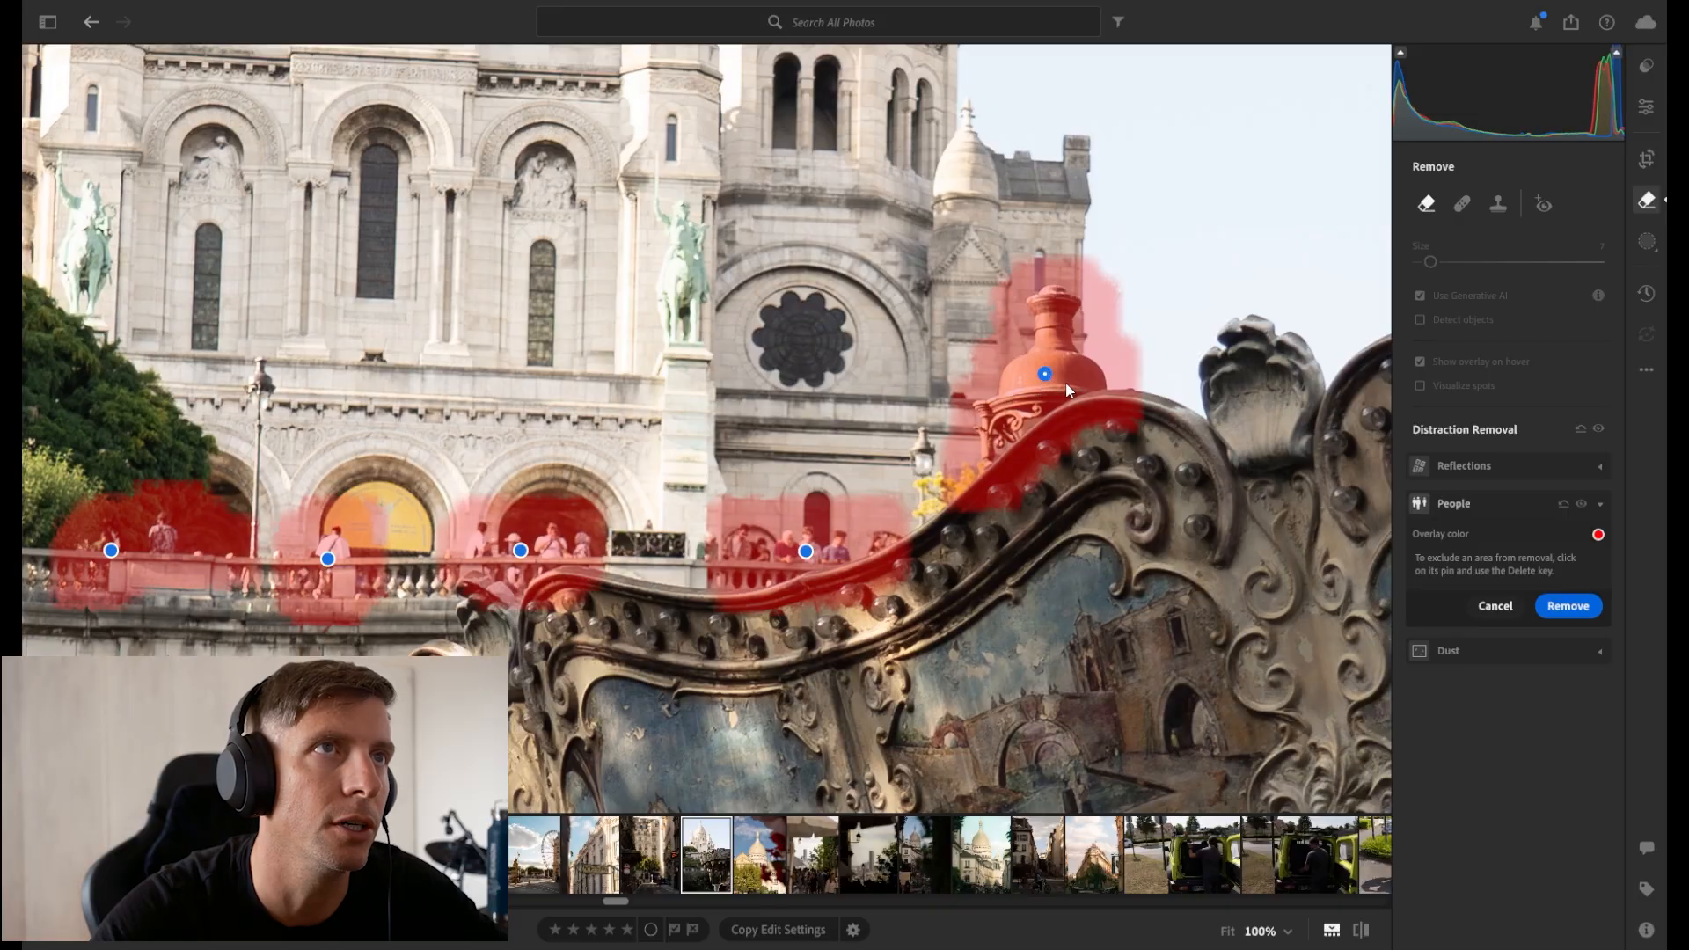
{"action": "key", "text": "Delete"}
{"action": "left_click_drag", "start_coordinate": [869, 554], "coordinate": [1544, 267]}
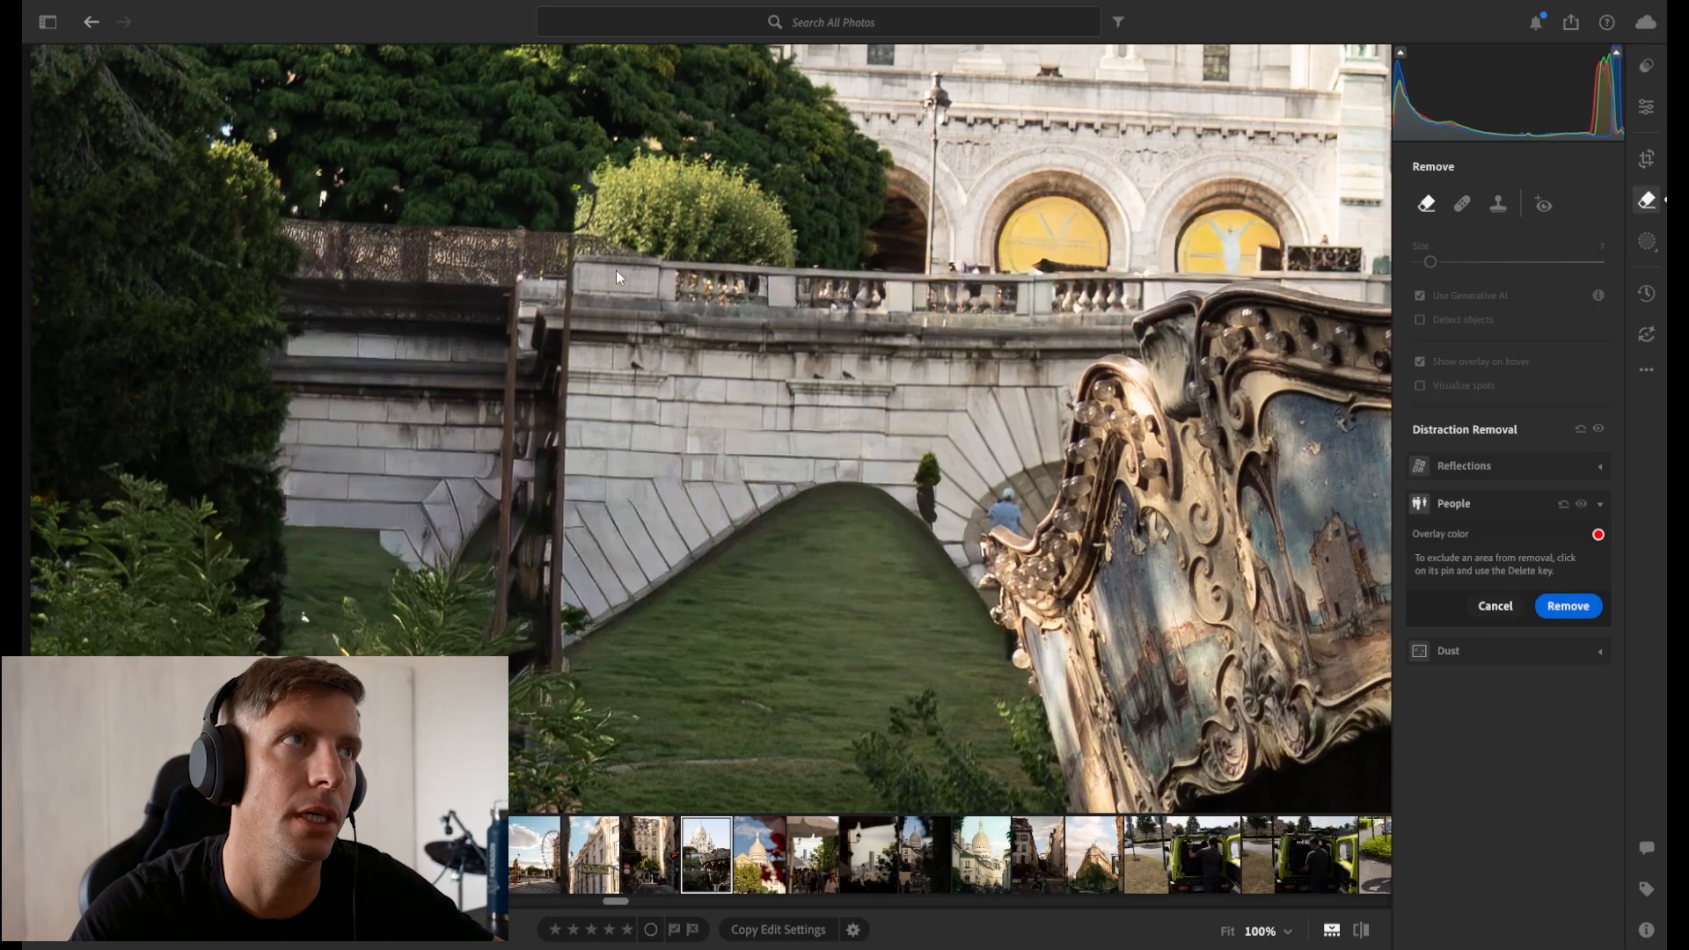
Compare the lawn and terrace with the people removal hidden and shown.
{"action": "mouse_move", "coordinate": [403, 568]}
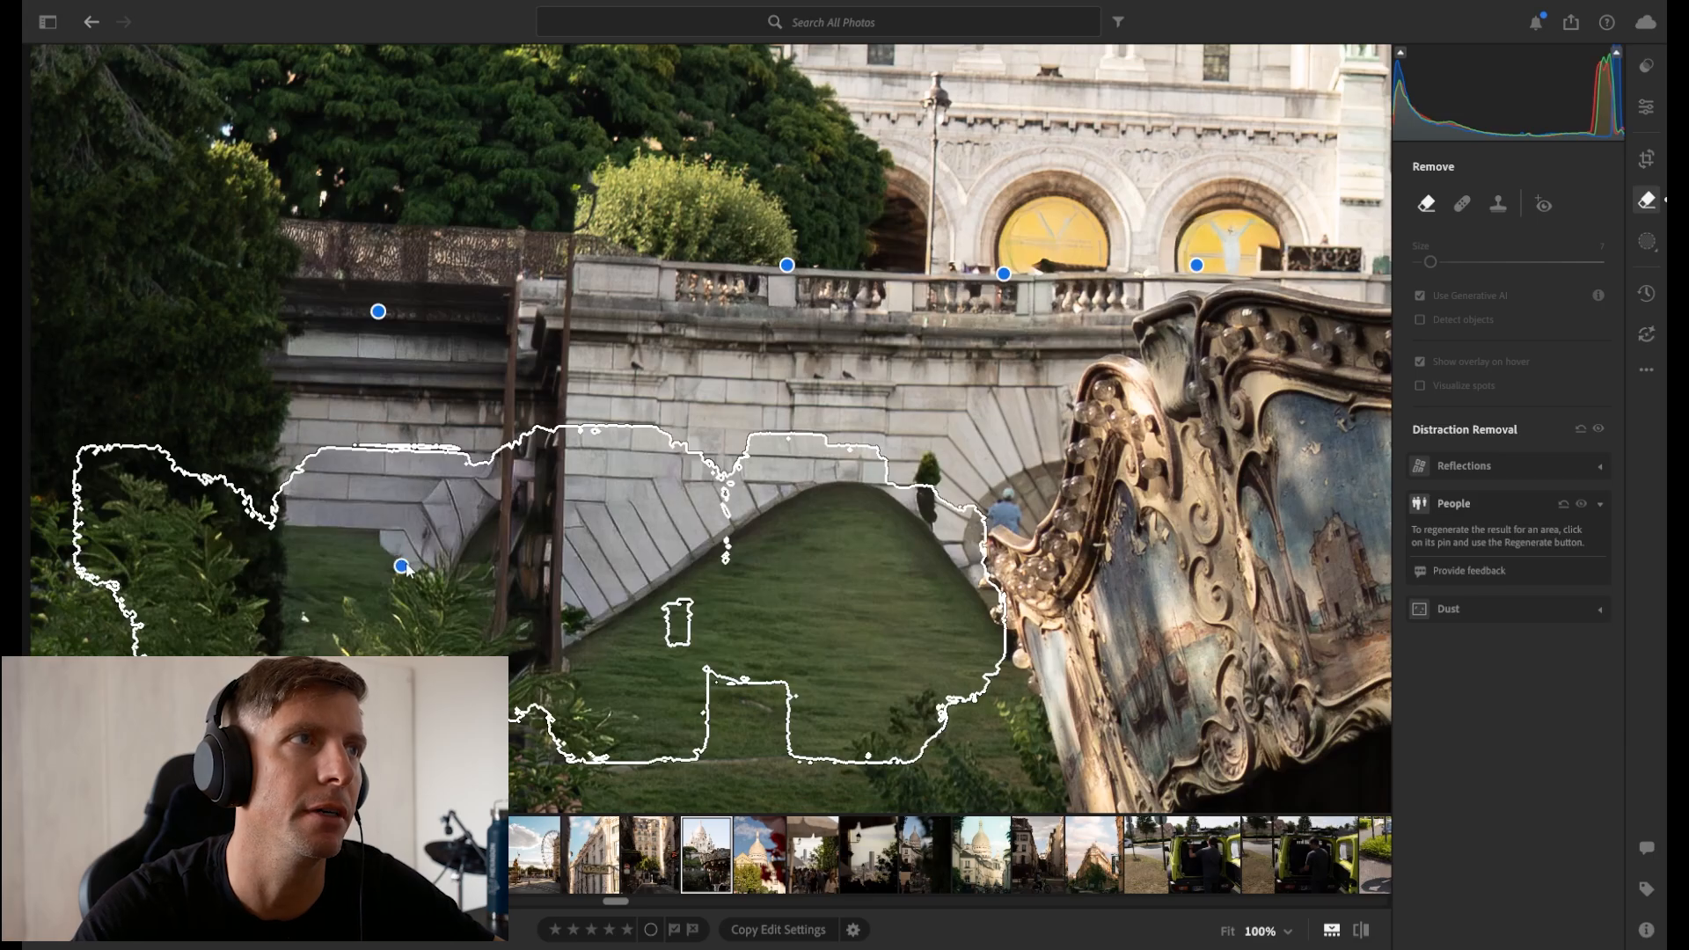
{"action": "left_click", "coordinate": [1581, 504]}
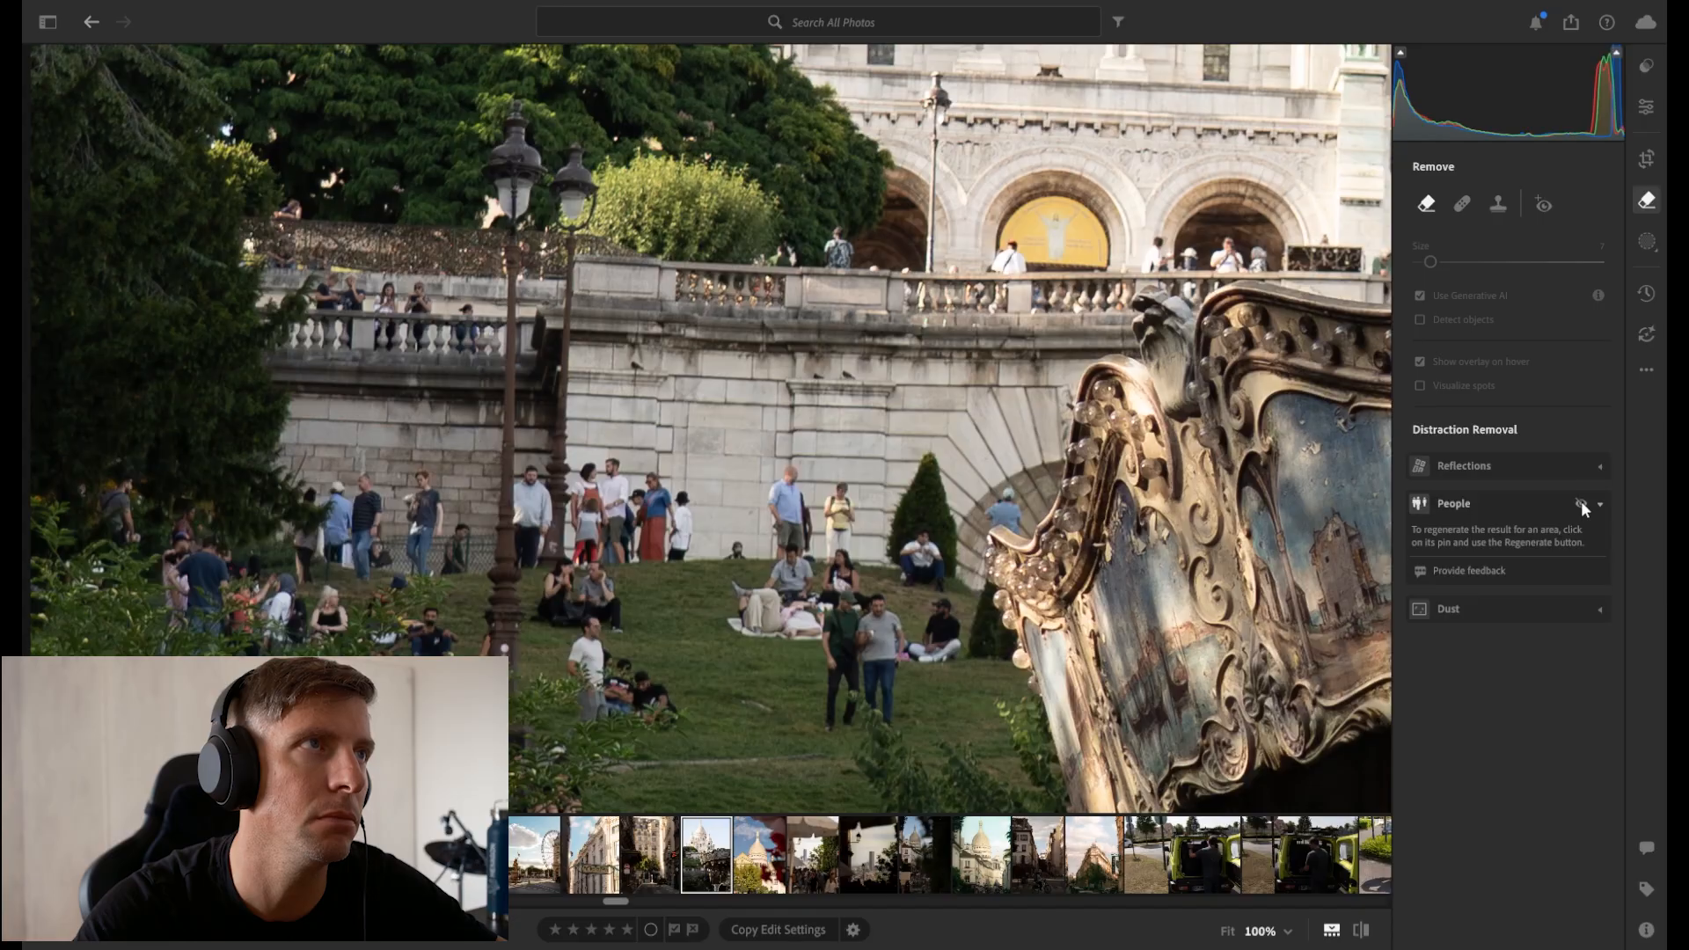
{"action": "left_click", "coordinate": [1580, 503]}
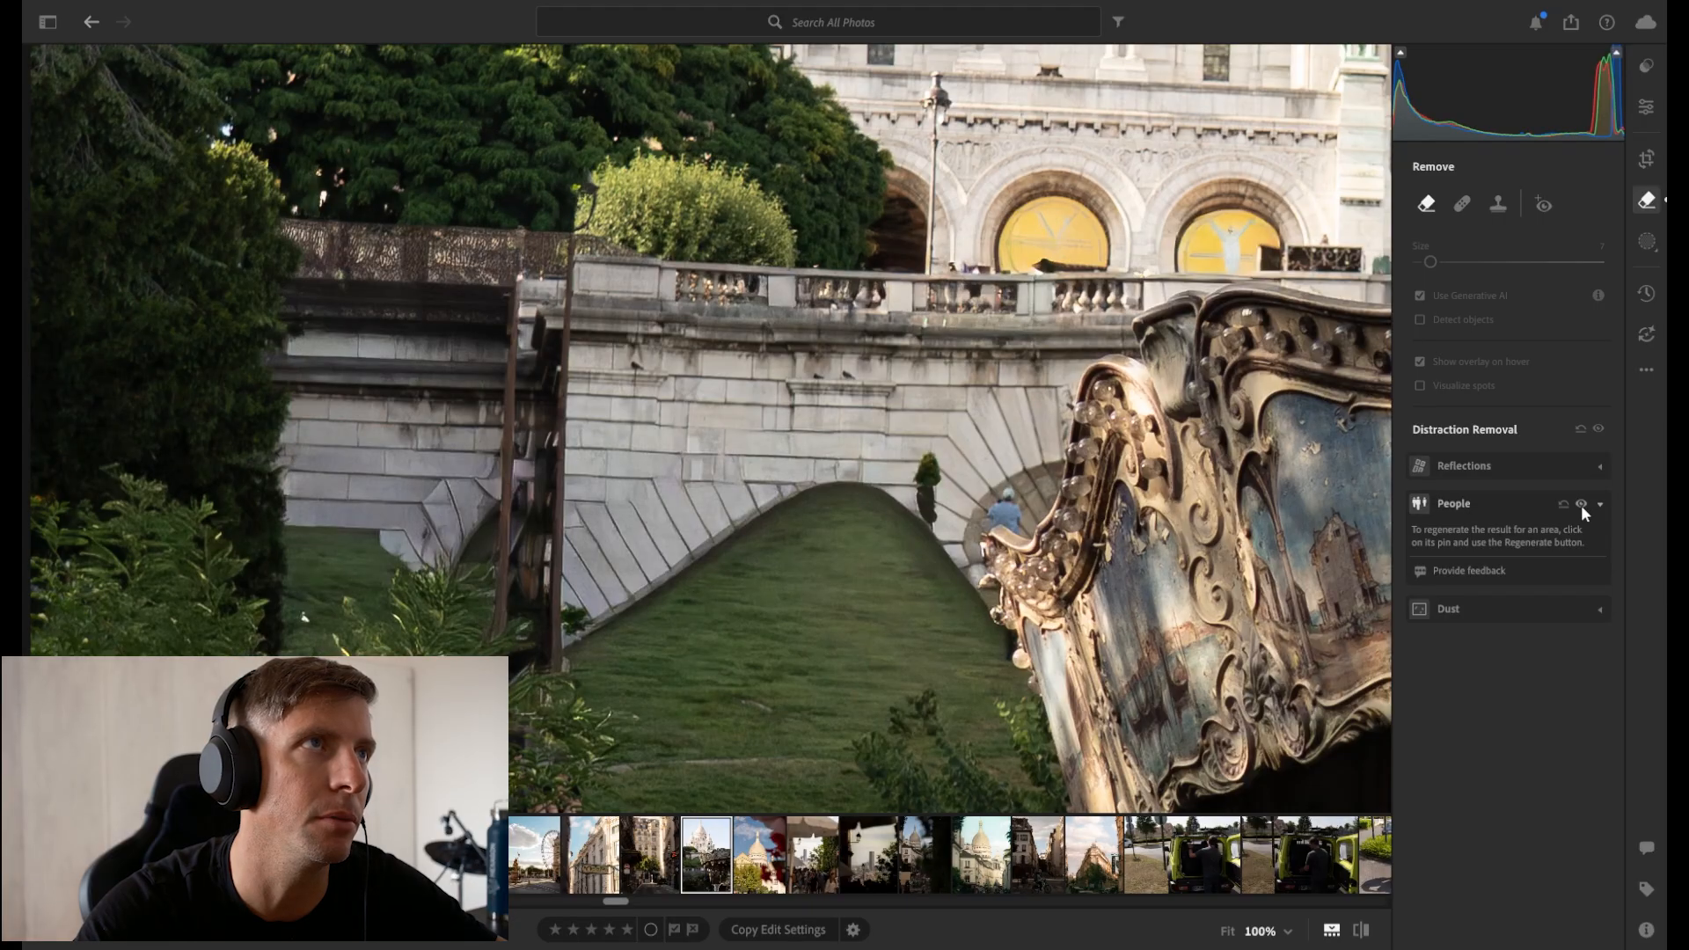
{"action": "left_click", "coordinate": [1580, 505]}
{"action": "left_click", "coordinate": [1580, 506]}
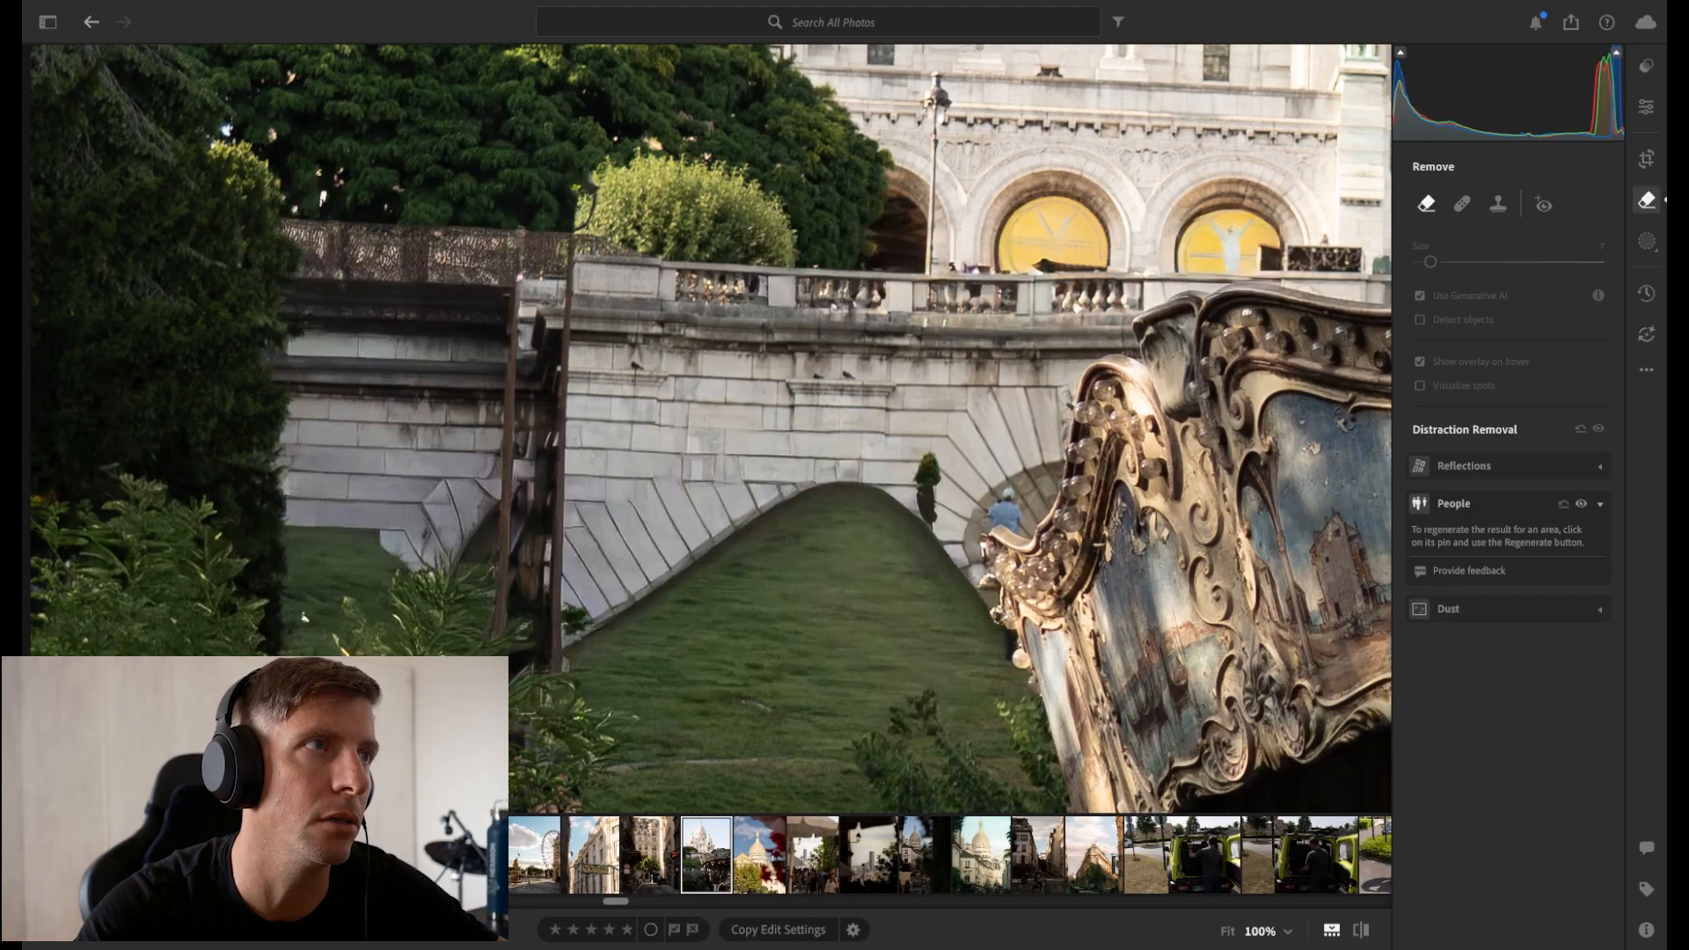
Delete the generated people removals covering the lawn crowd and the terrace balustrade beside the dark trees.
{"action": "mouse_move", "coordinate": [339, 505]}
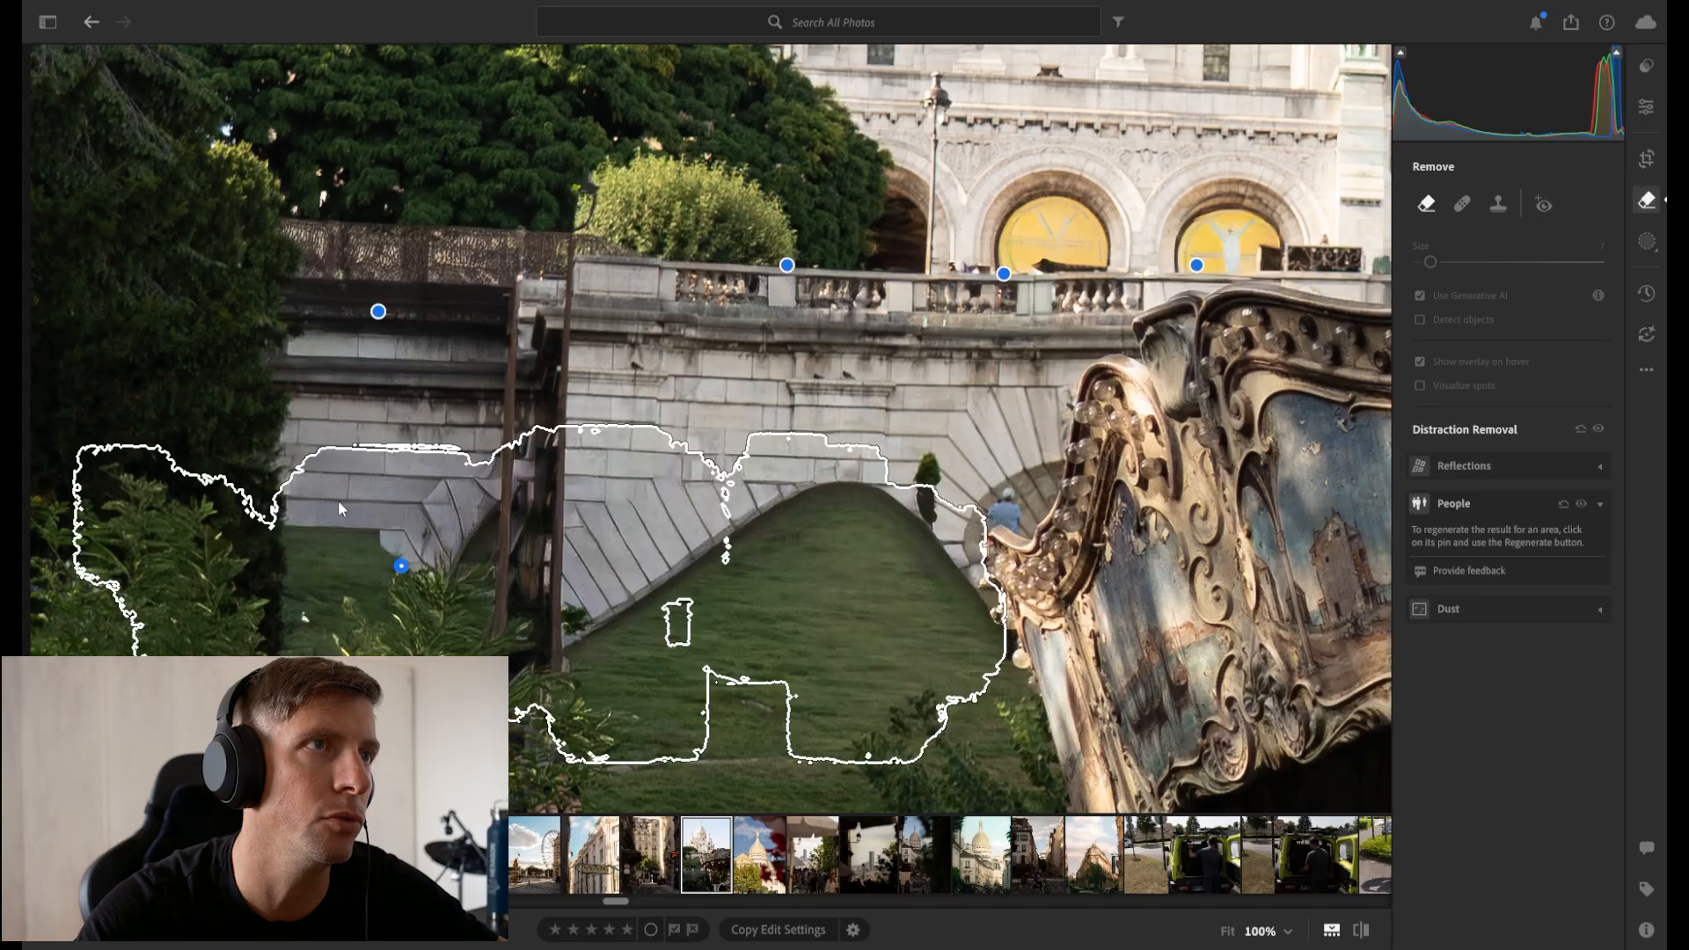
{"action": "left_click", "coordinate": [398, 558]}
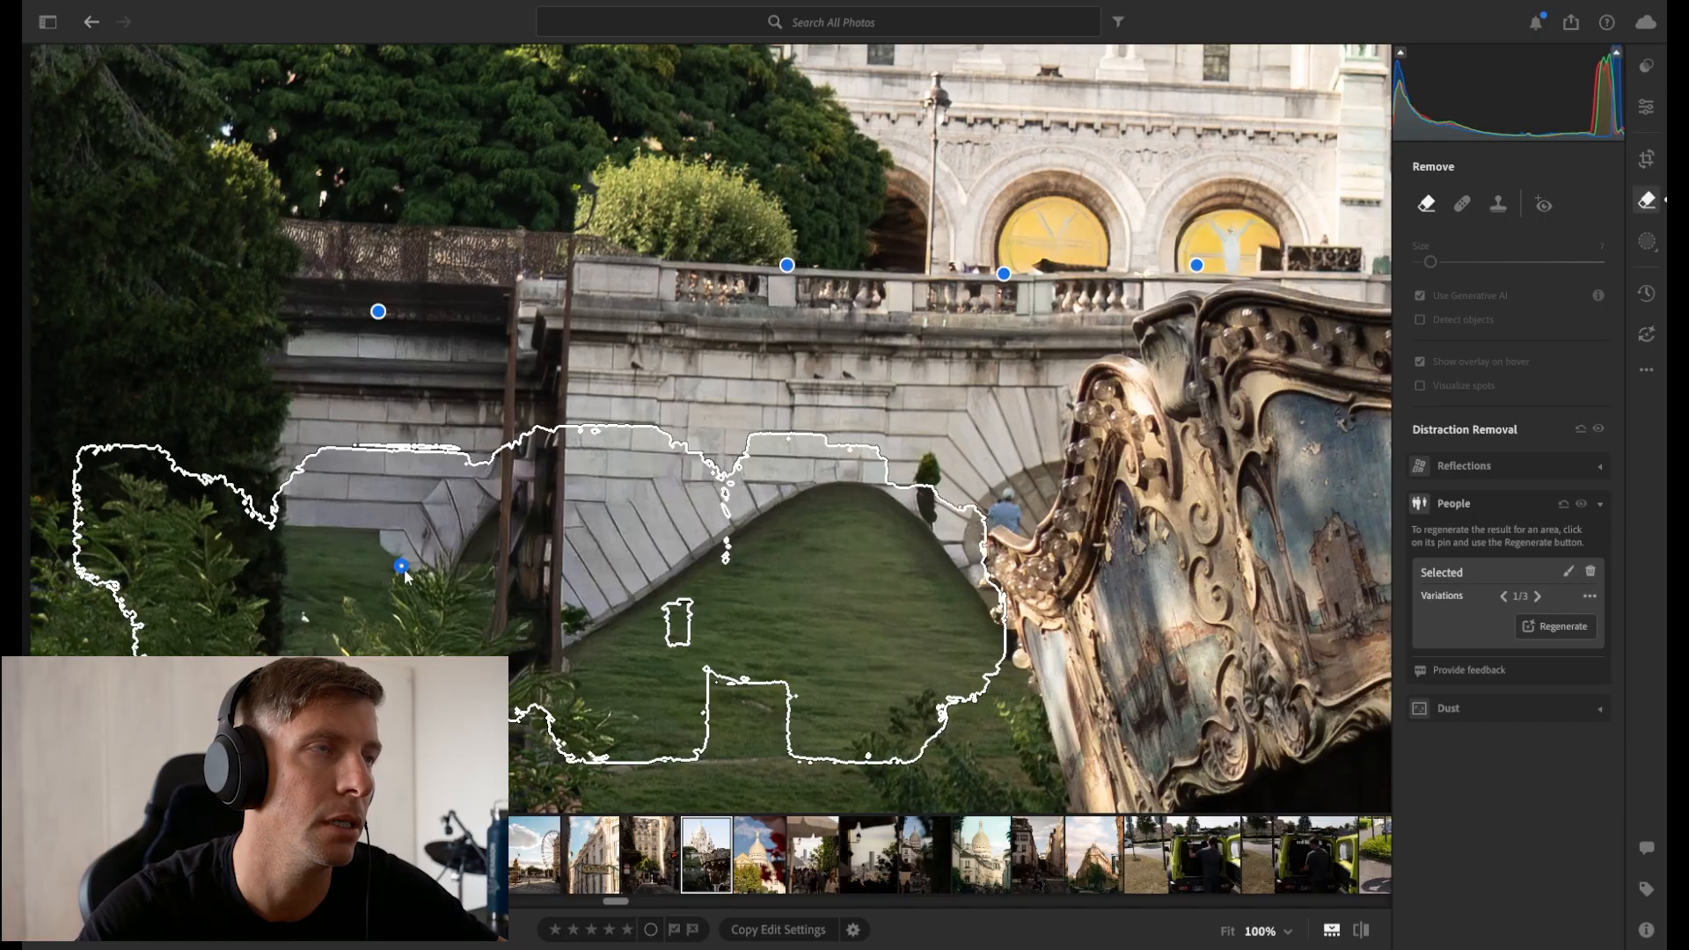
{"action": "key", "text": "Delete"}
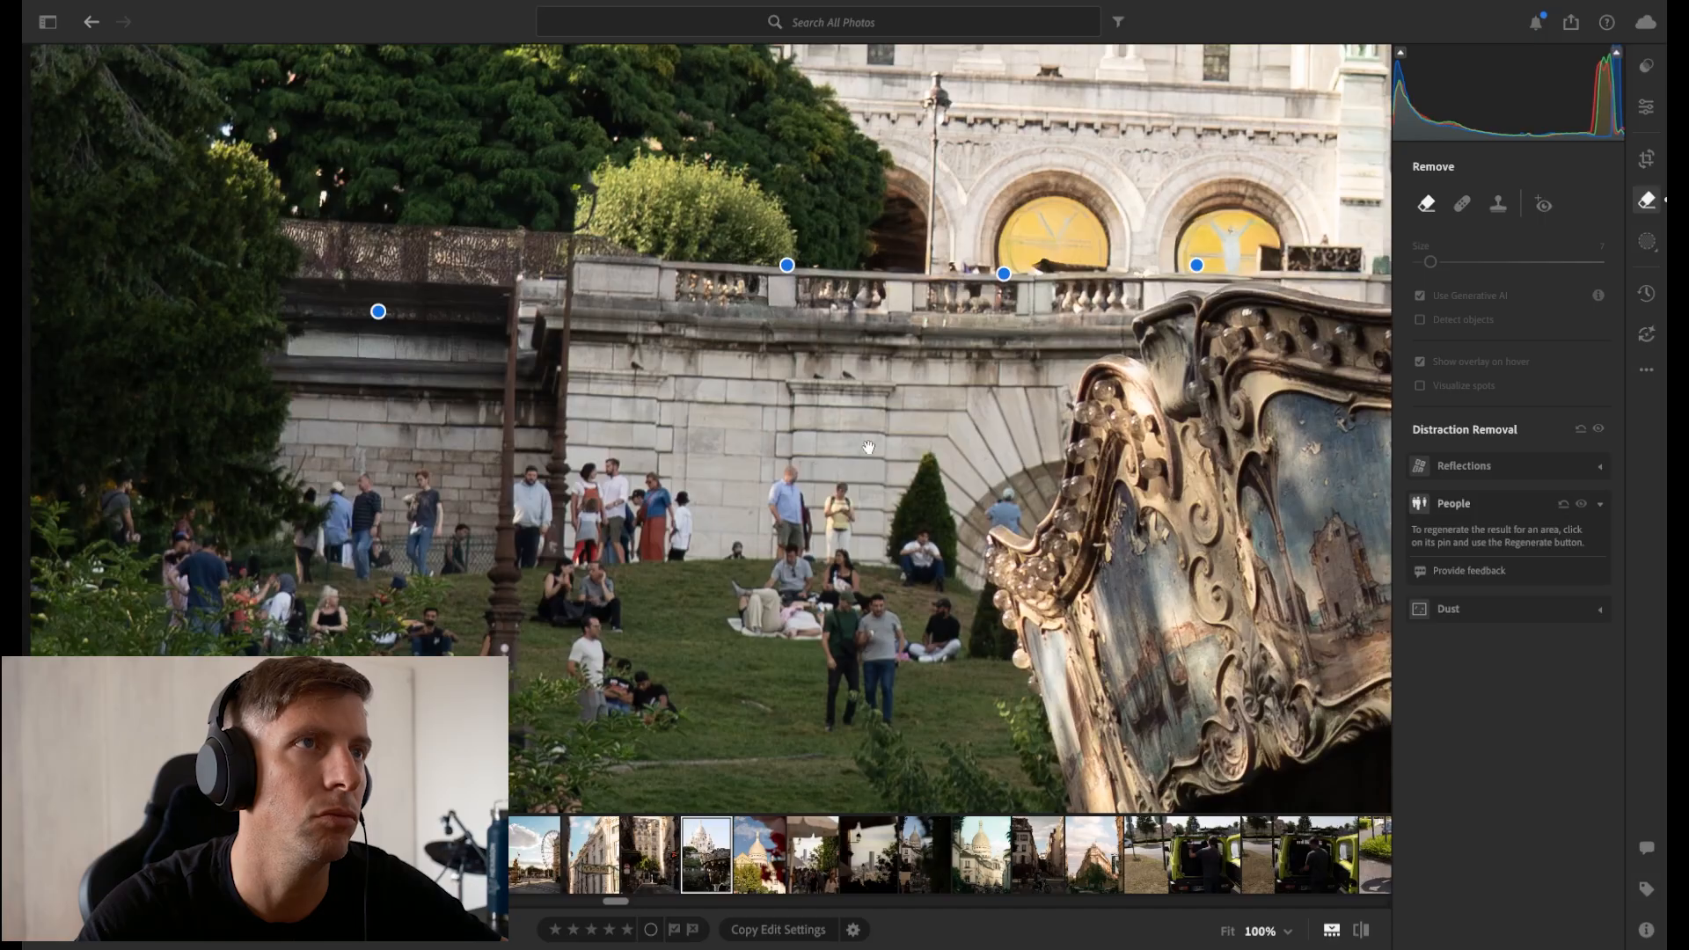
{"action": "left_click_drag", "start_coordinate": [823, 379], "coordinate": [665, 537]}
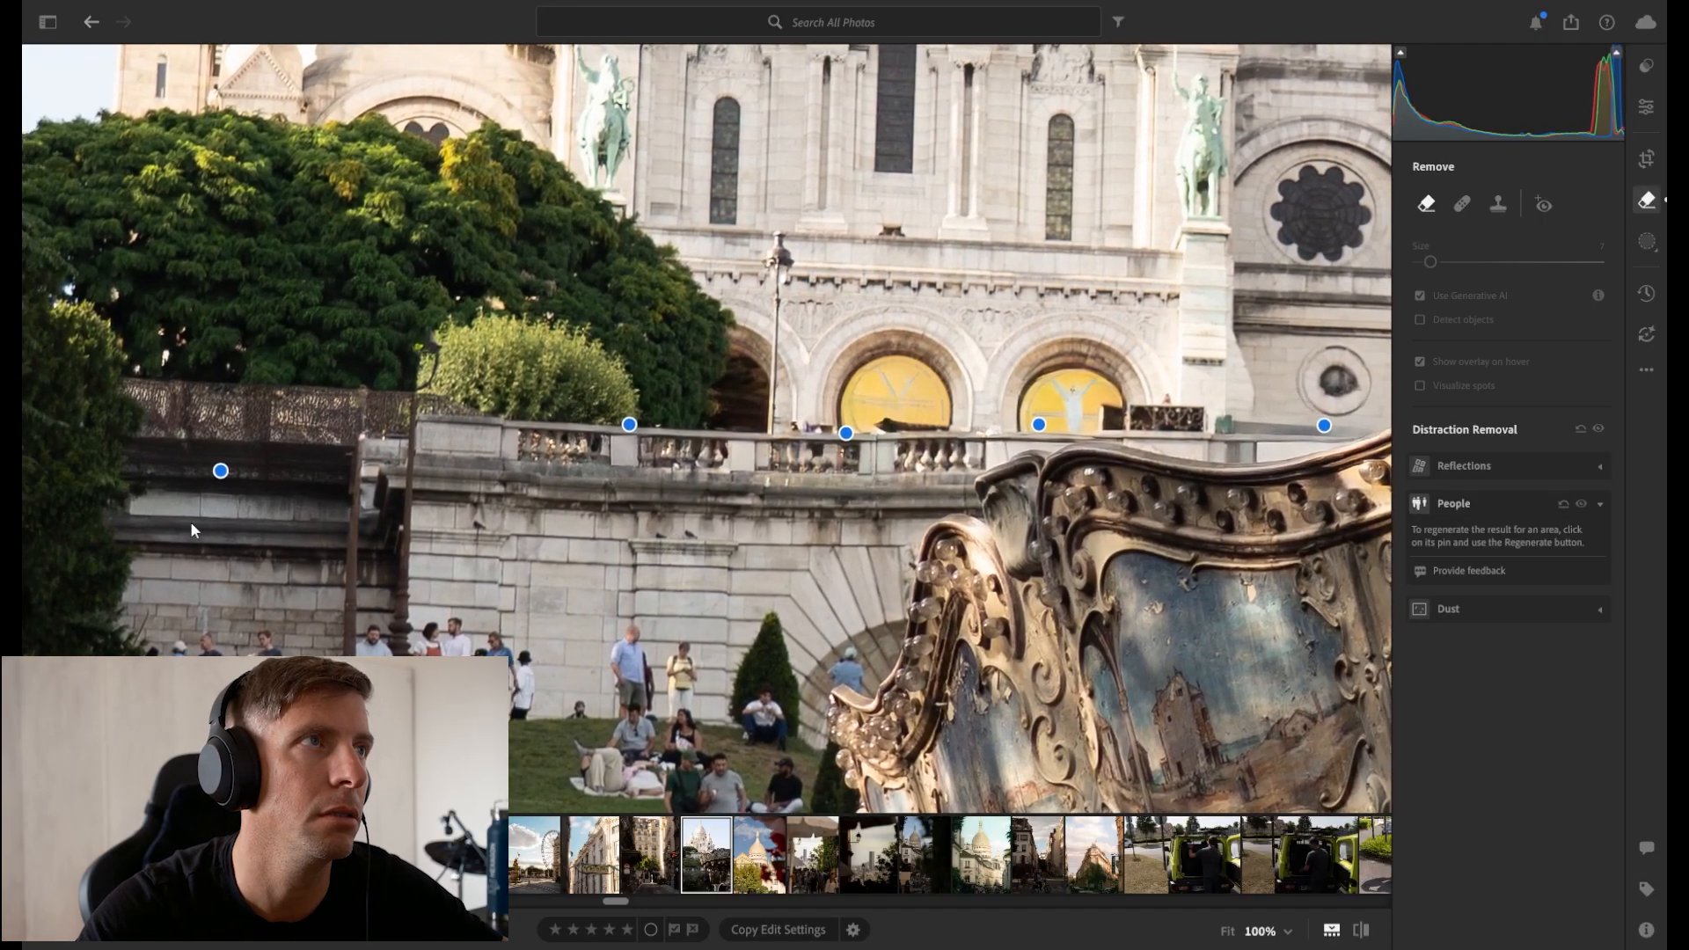
{"action": "left_click", "coordinate": [220, 476]}
{"action": "key", "text": "Delete"}
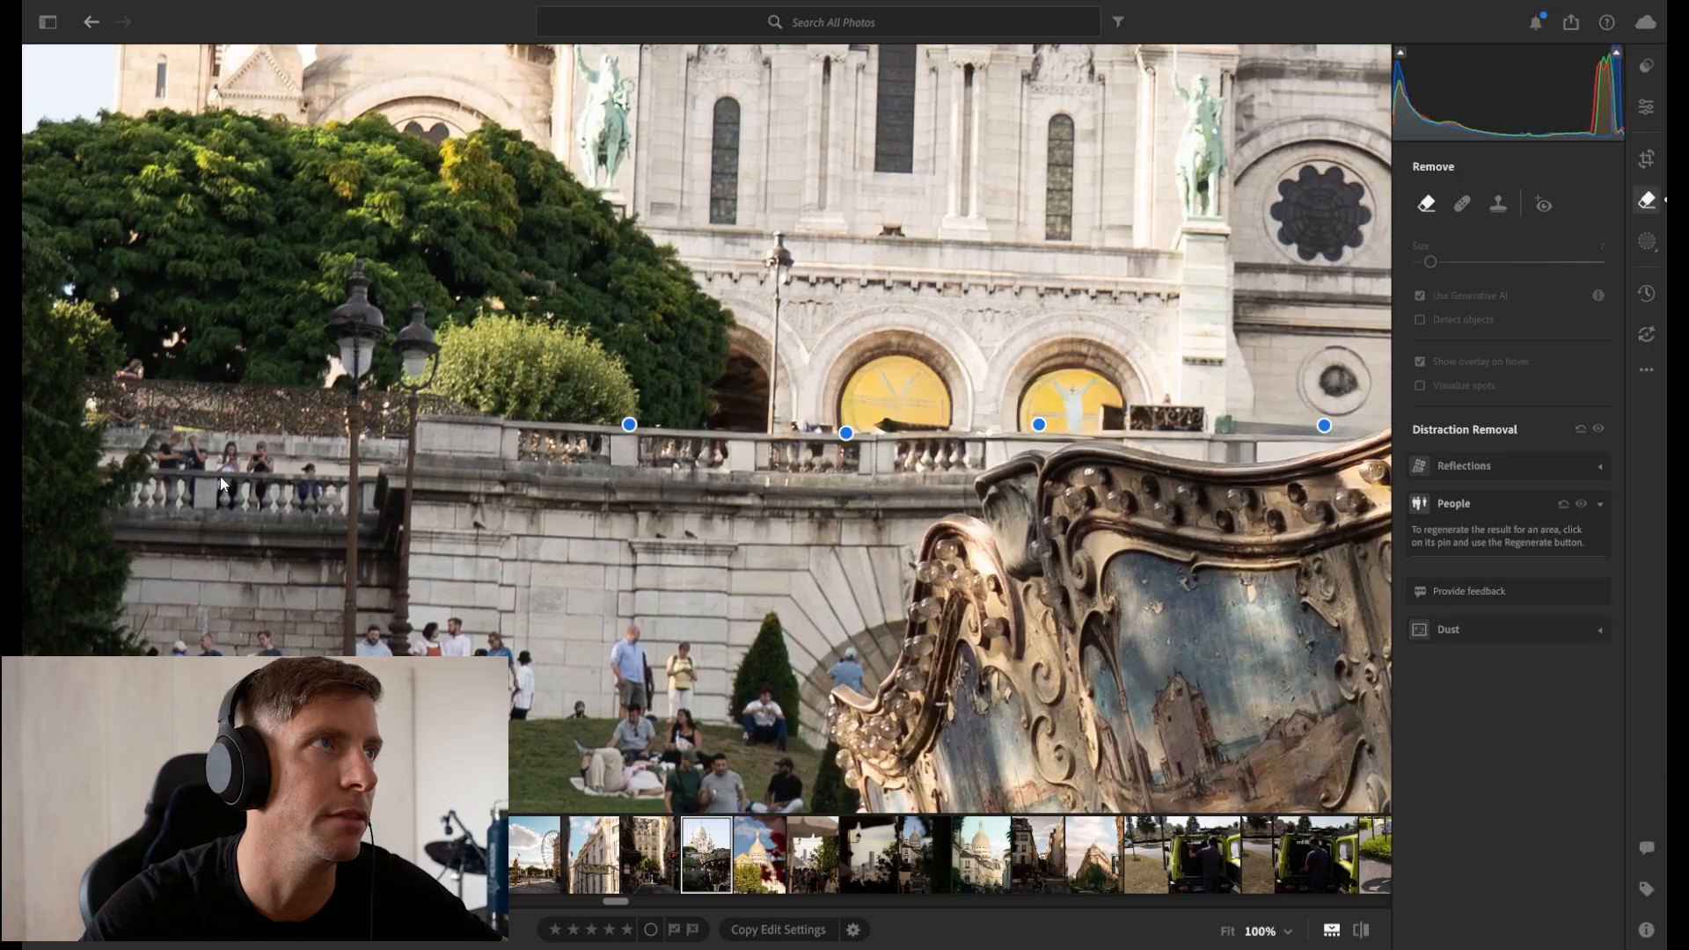
Compare the church terrace before and after people removal, and choose another variation for the area beneath the rose window.
{"action": "left_click_drag", "start_coordinate": [1006, 556], "coordinate": [375, 518]}
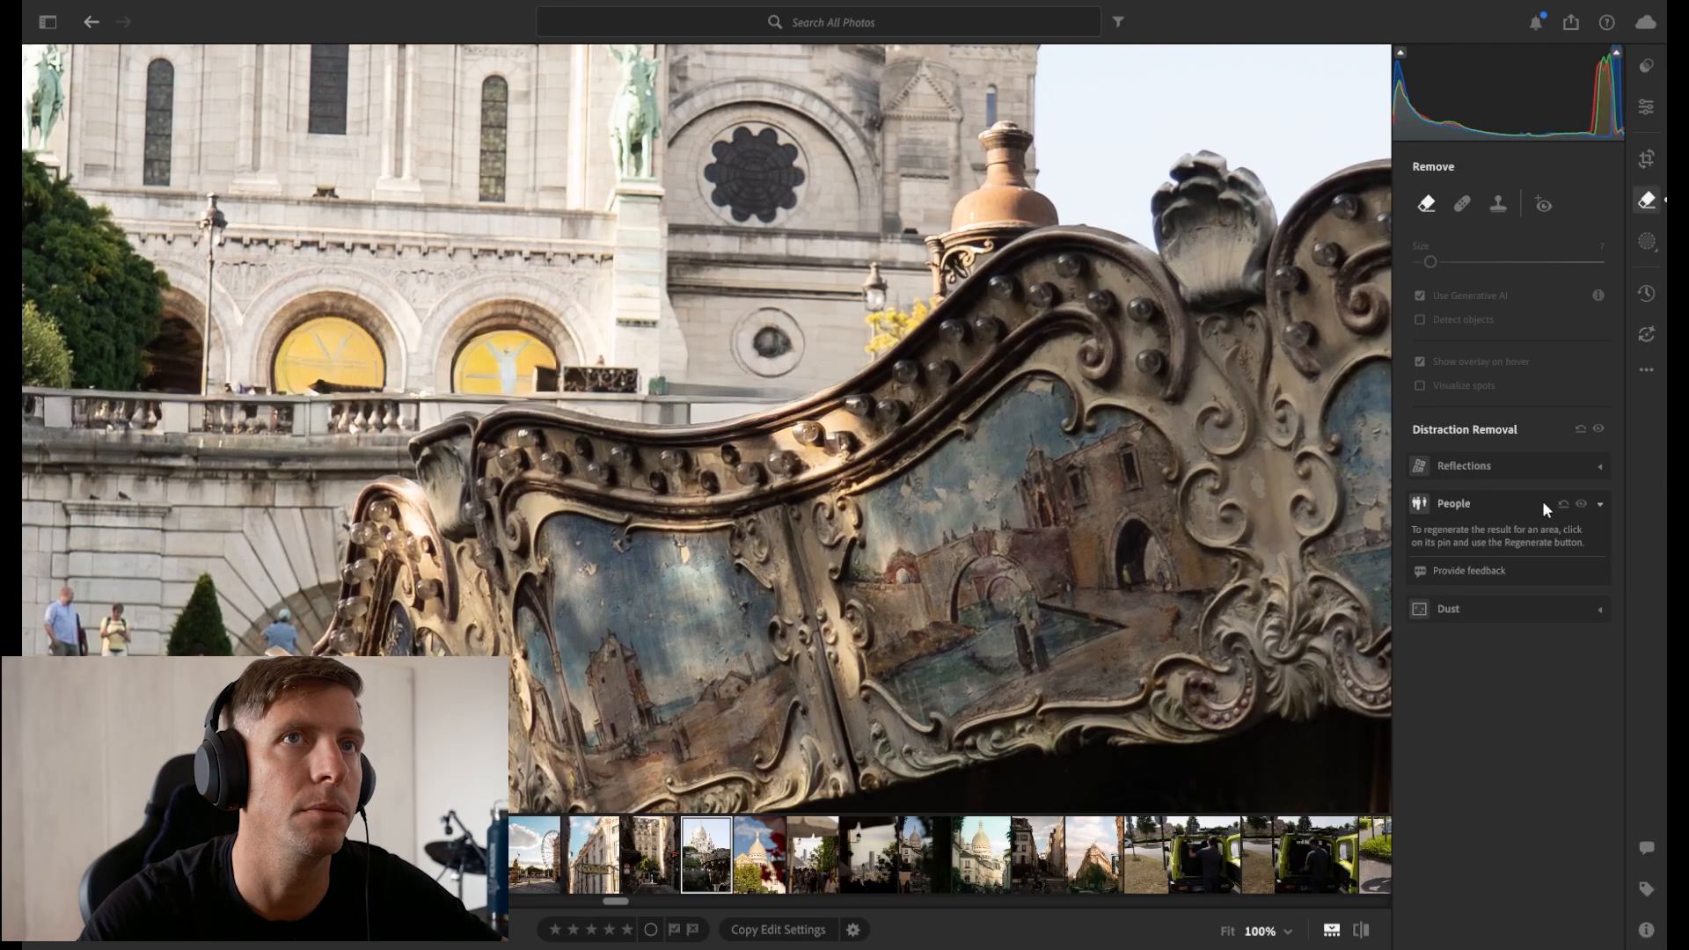
{"action": "left_click", "coordinate": [1580, 503]}
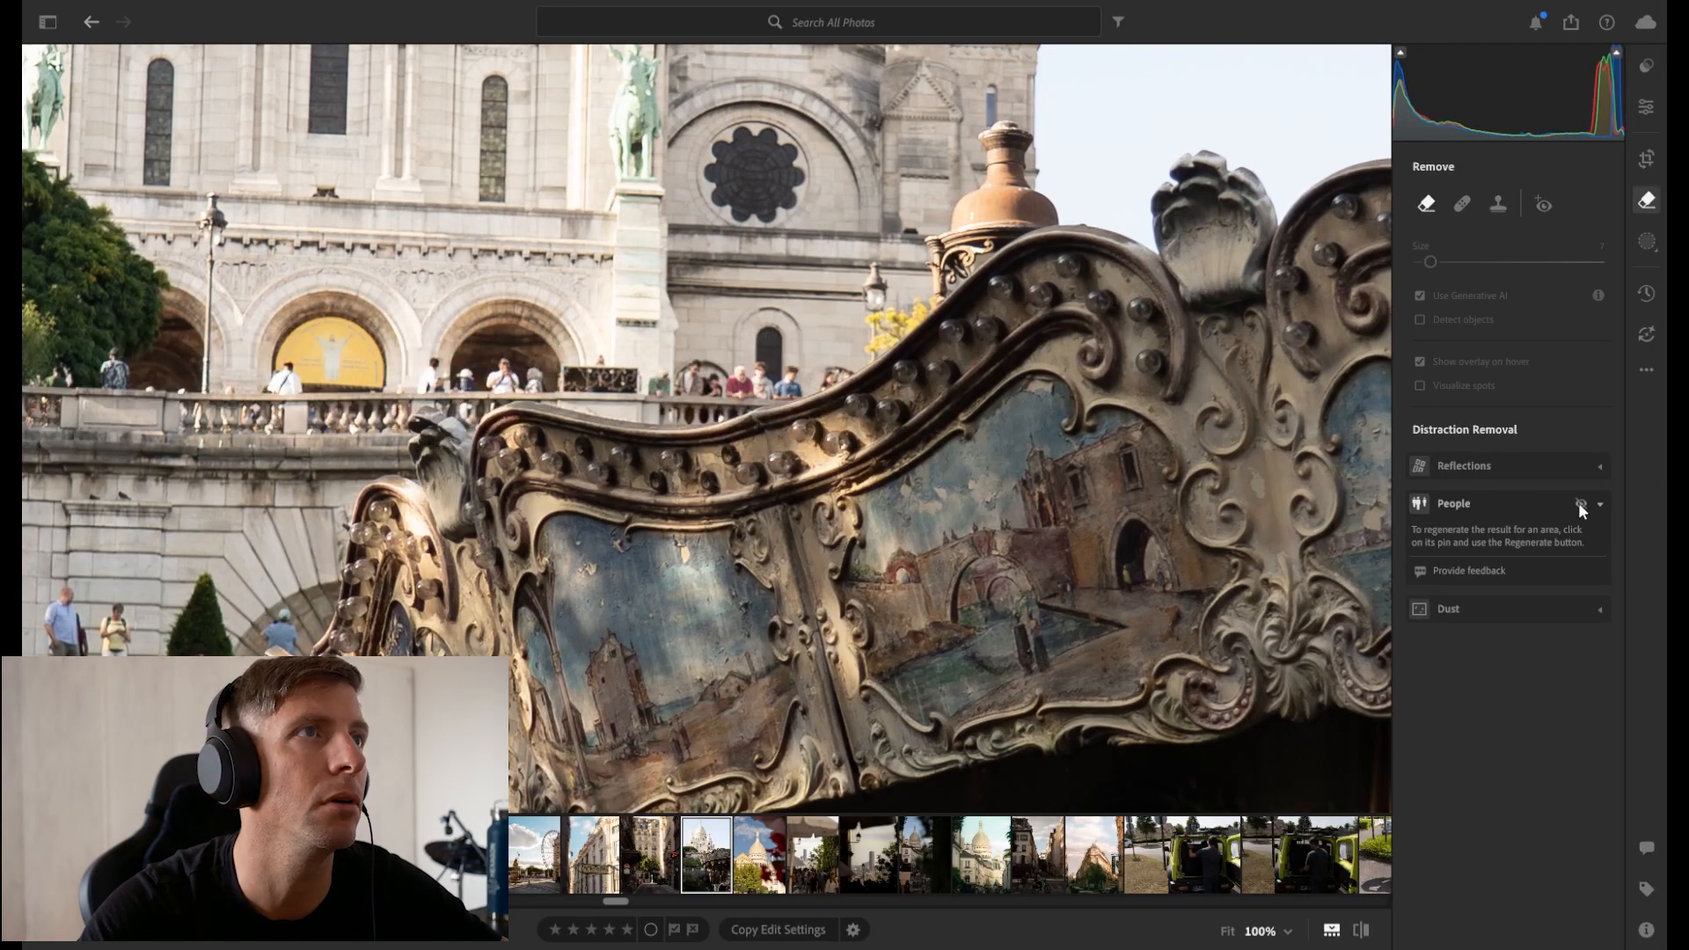
{"action": "left_click", "coordinate": [1580, 503]}
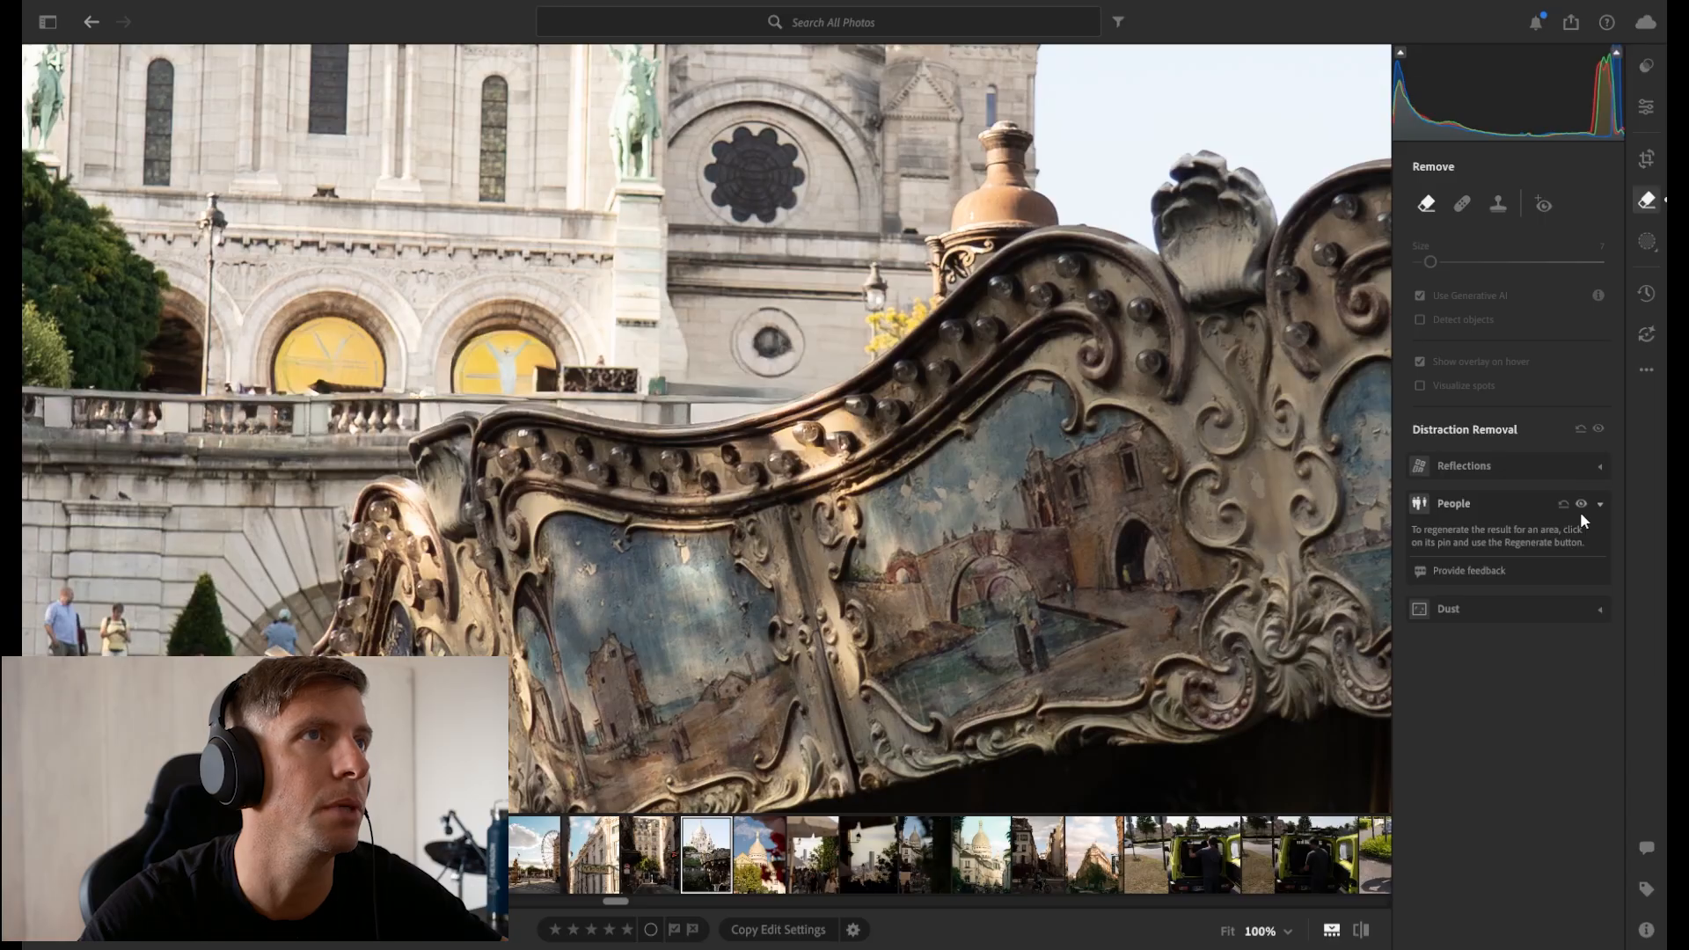
{"action": "left_click", "coordinate": [758, 387]}
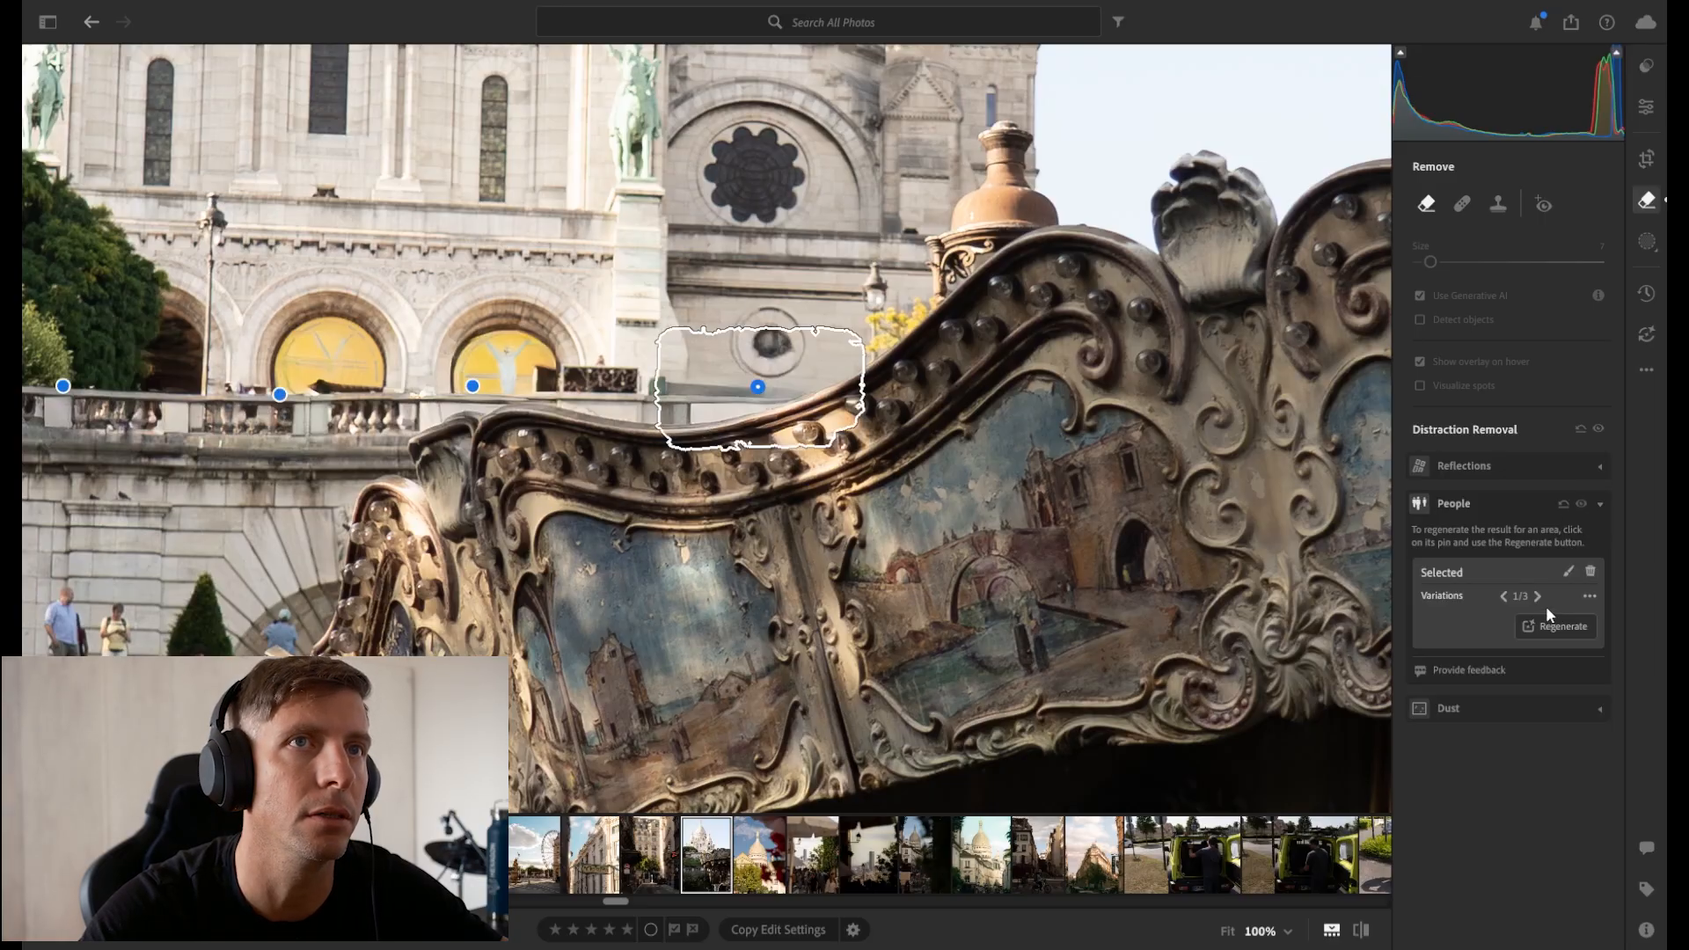
{"action": "left_click", "coordinate": [1538, 598]}
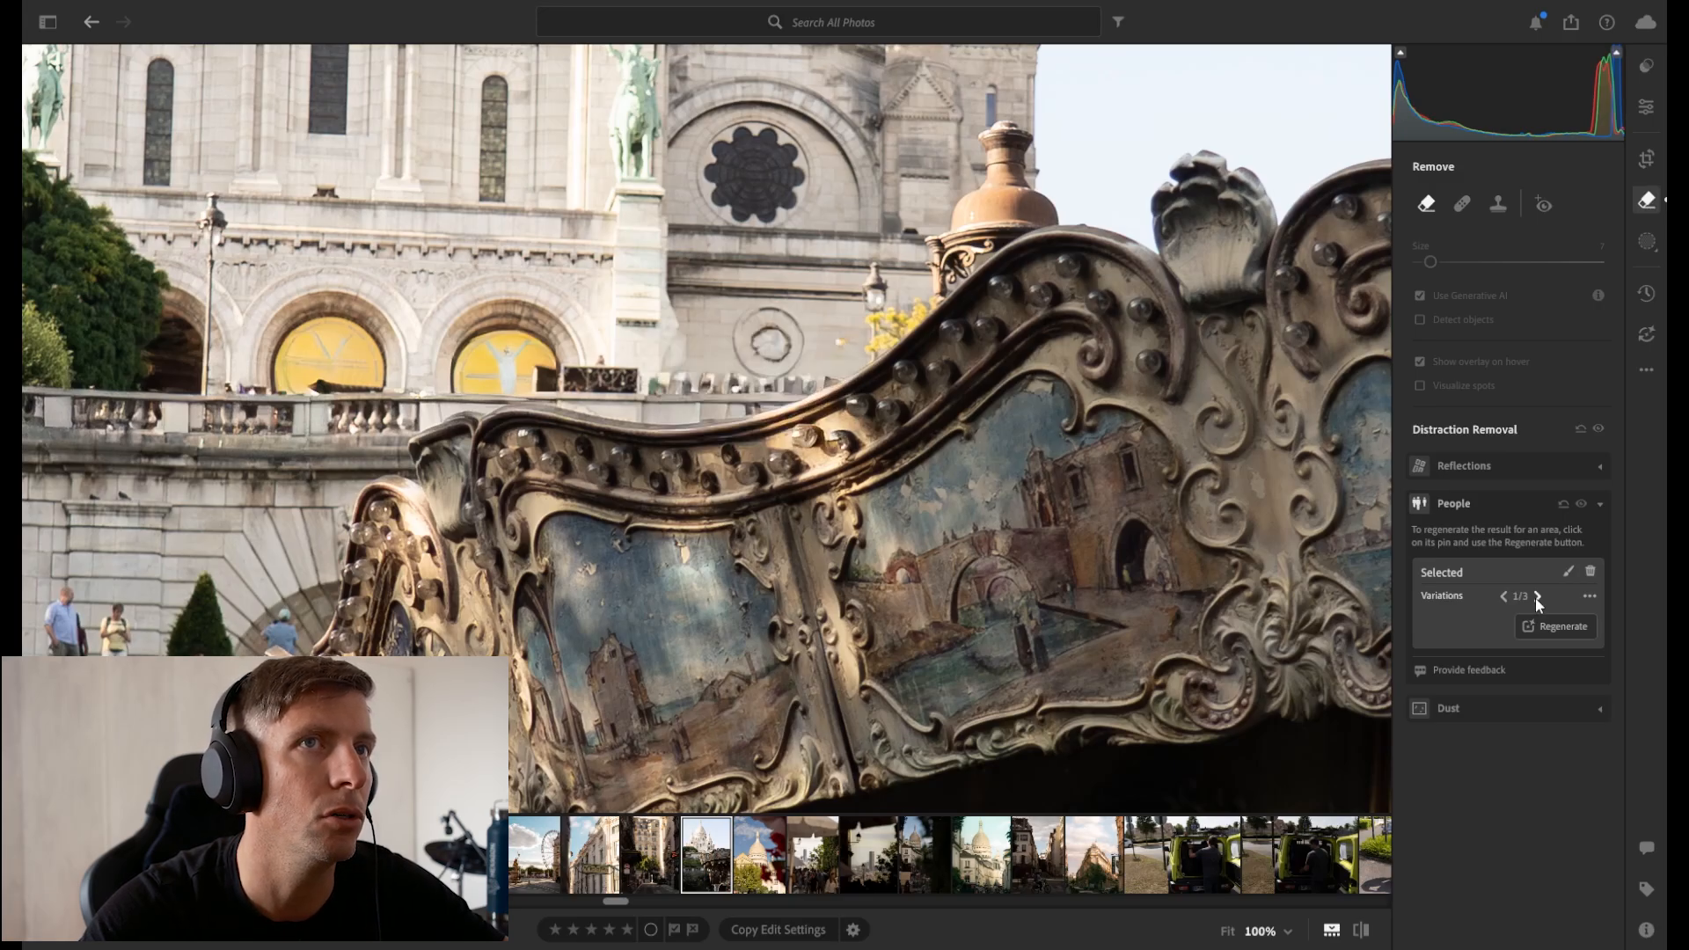
Brush over the people along the terrace balustrade beside the dark trees, set the brush size to 63 and erase them with Generative remove.
{"action": "left_click_drag", "start_coordinate": [452, 540], "coordinate": [827, 150]}
{"action": "left_click_drag", "start_coordinate": [448, 395], "coordinate": [976, 723]}
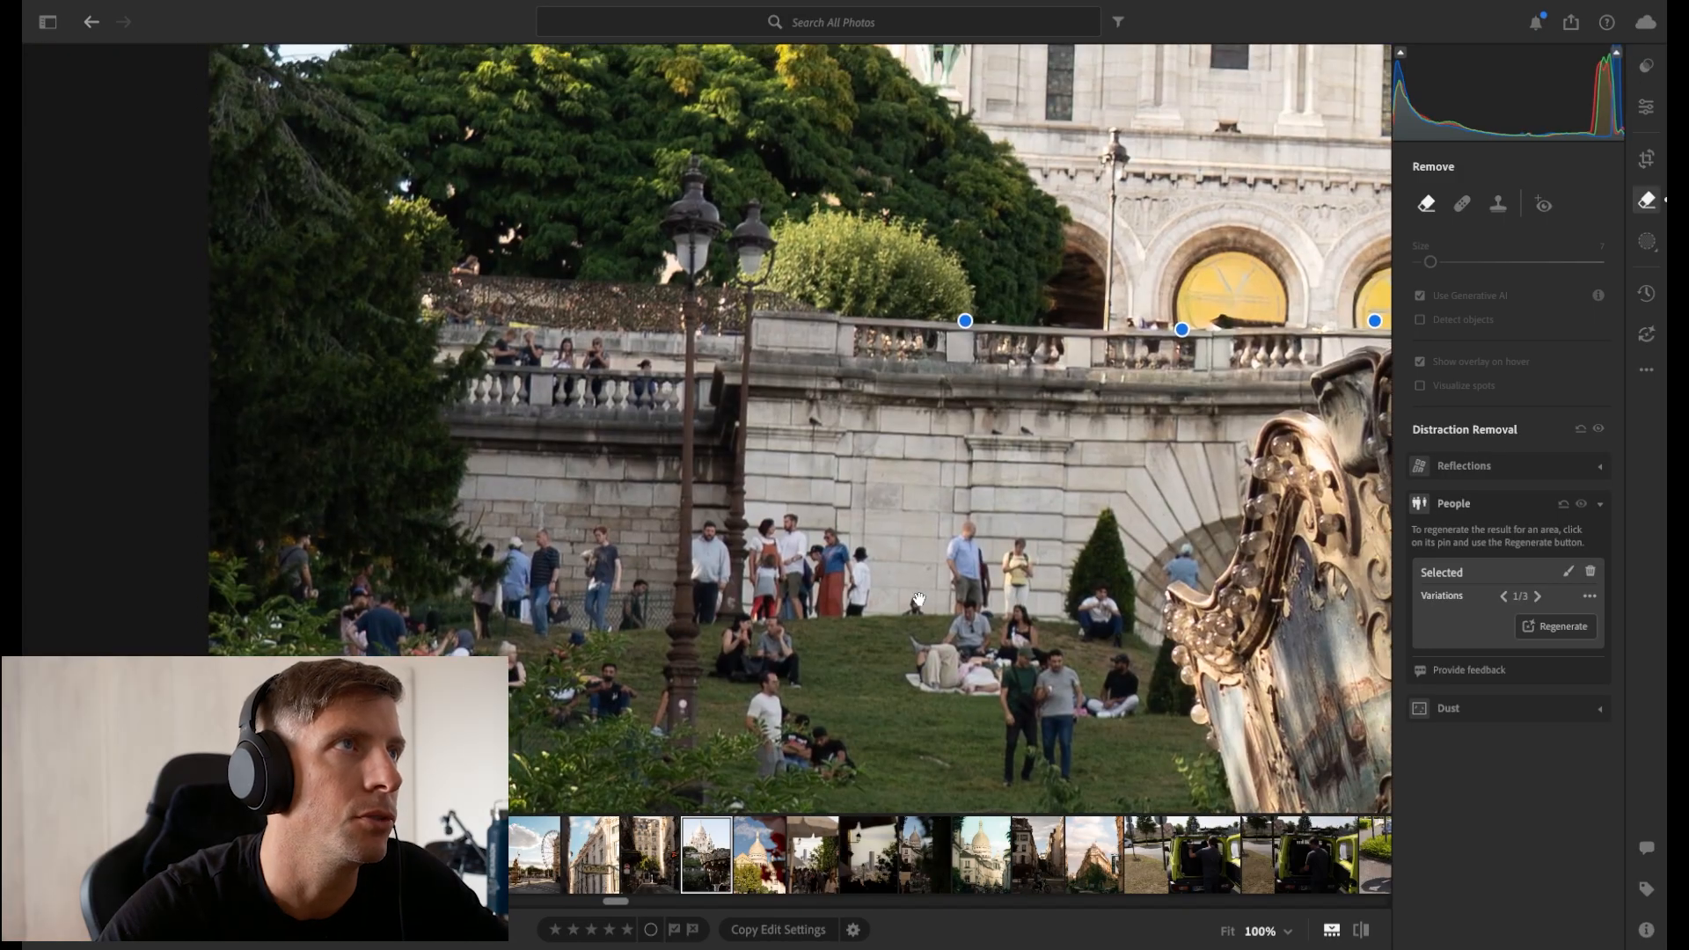
{"action": "left_click", "coordinate": [456, 298]}
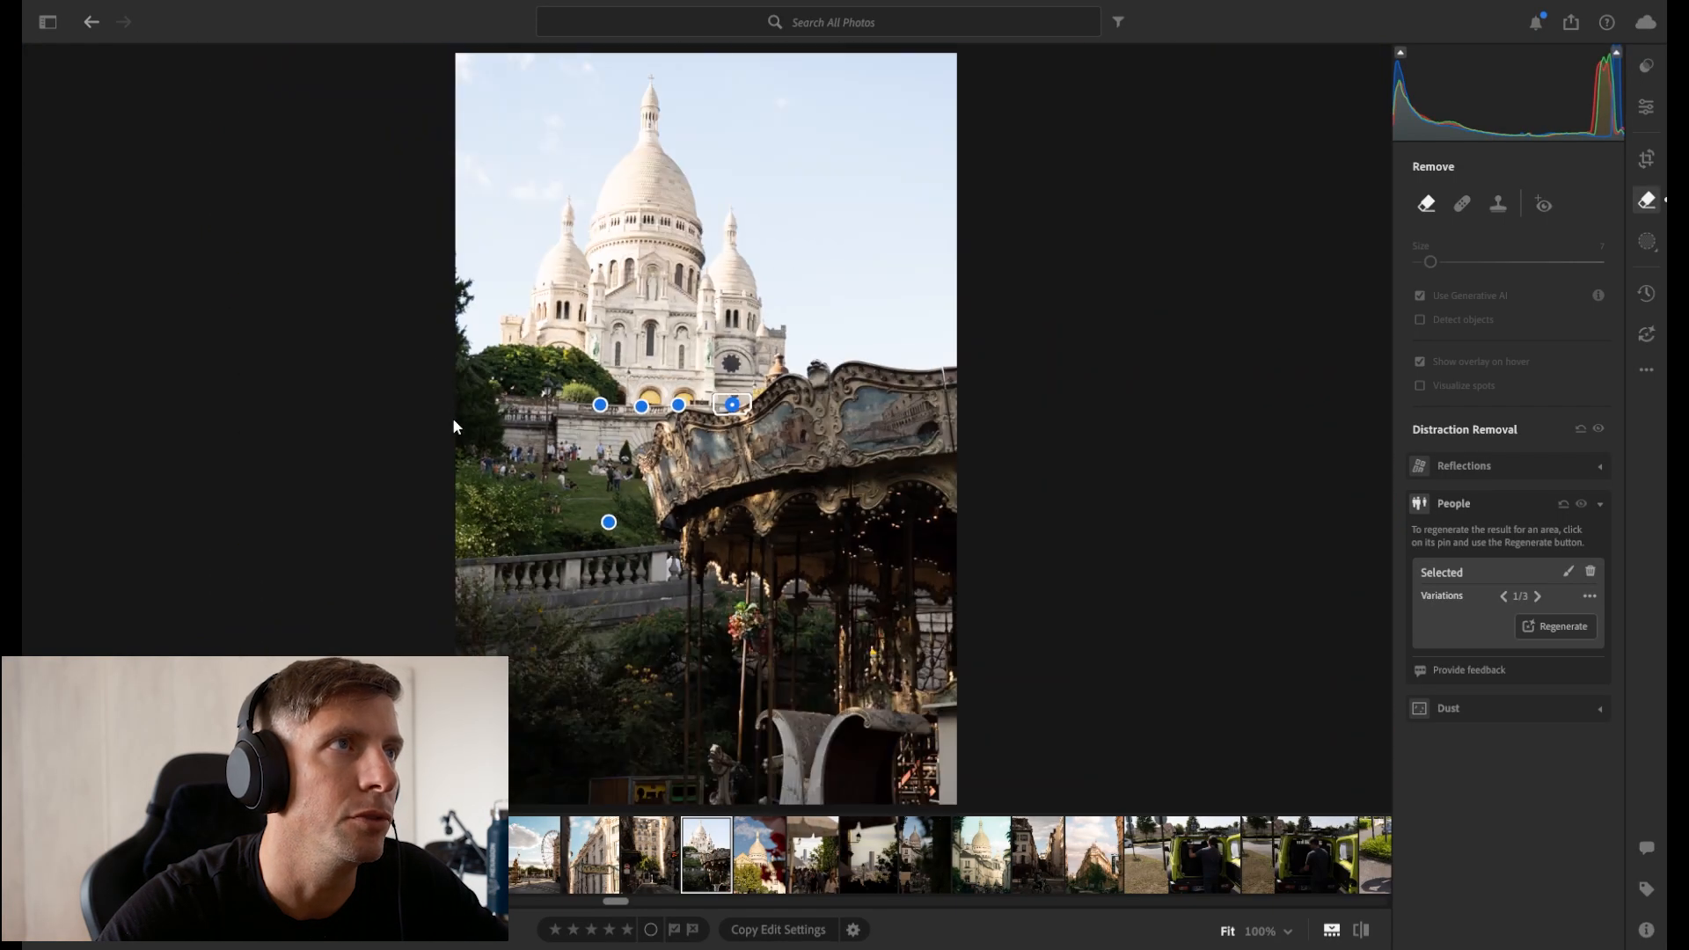
{"action": "left_click", "coordinate": [528, 441]}
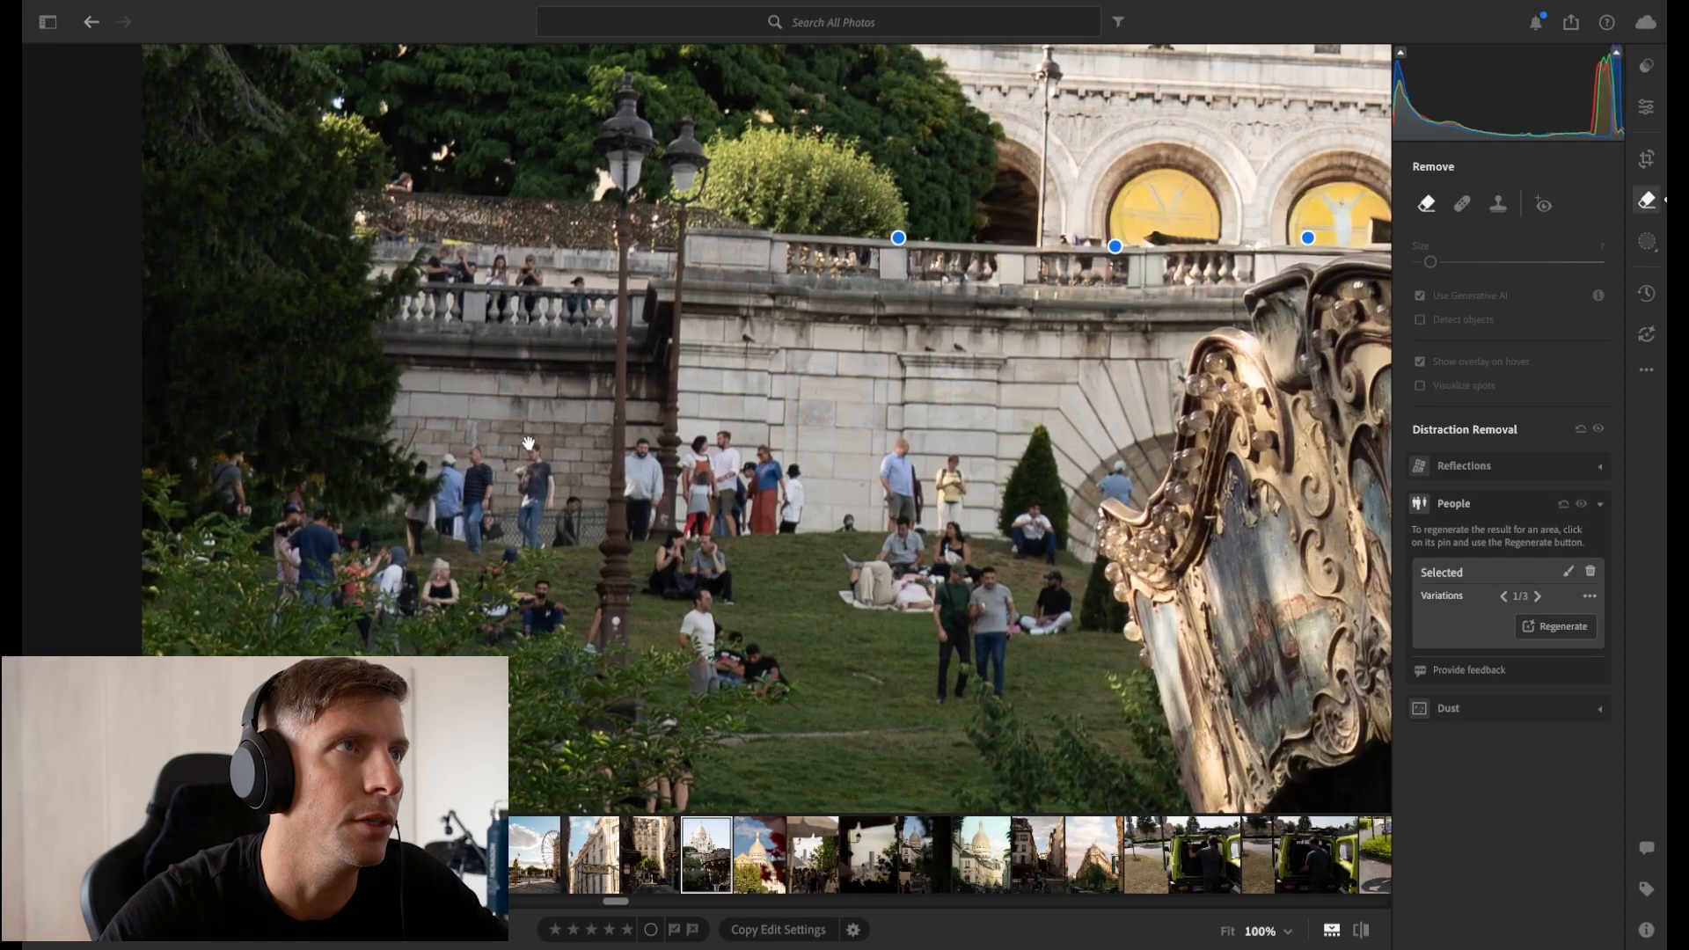
{"action": "left_click", "coordinate": [1425, 204]}
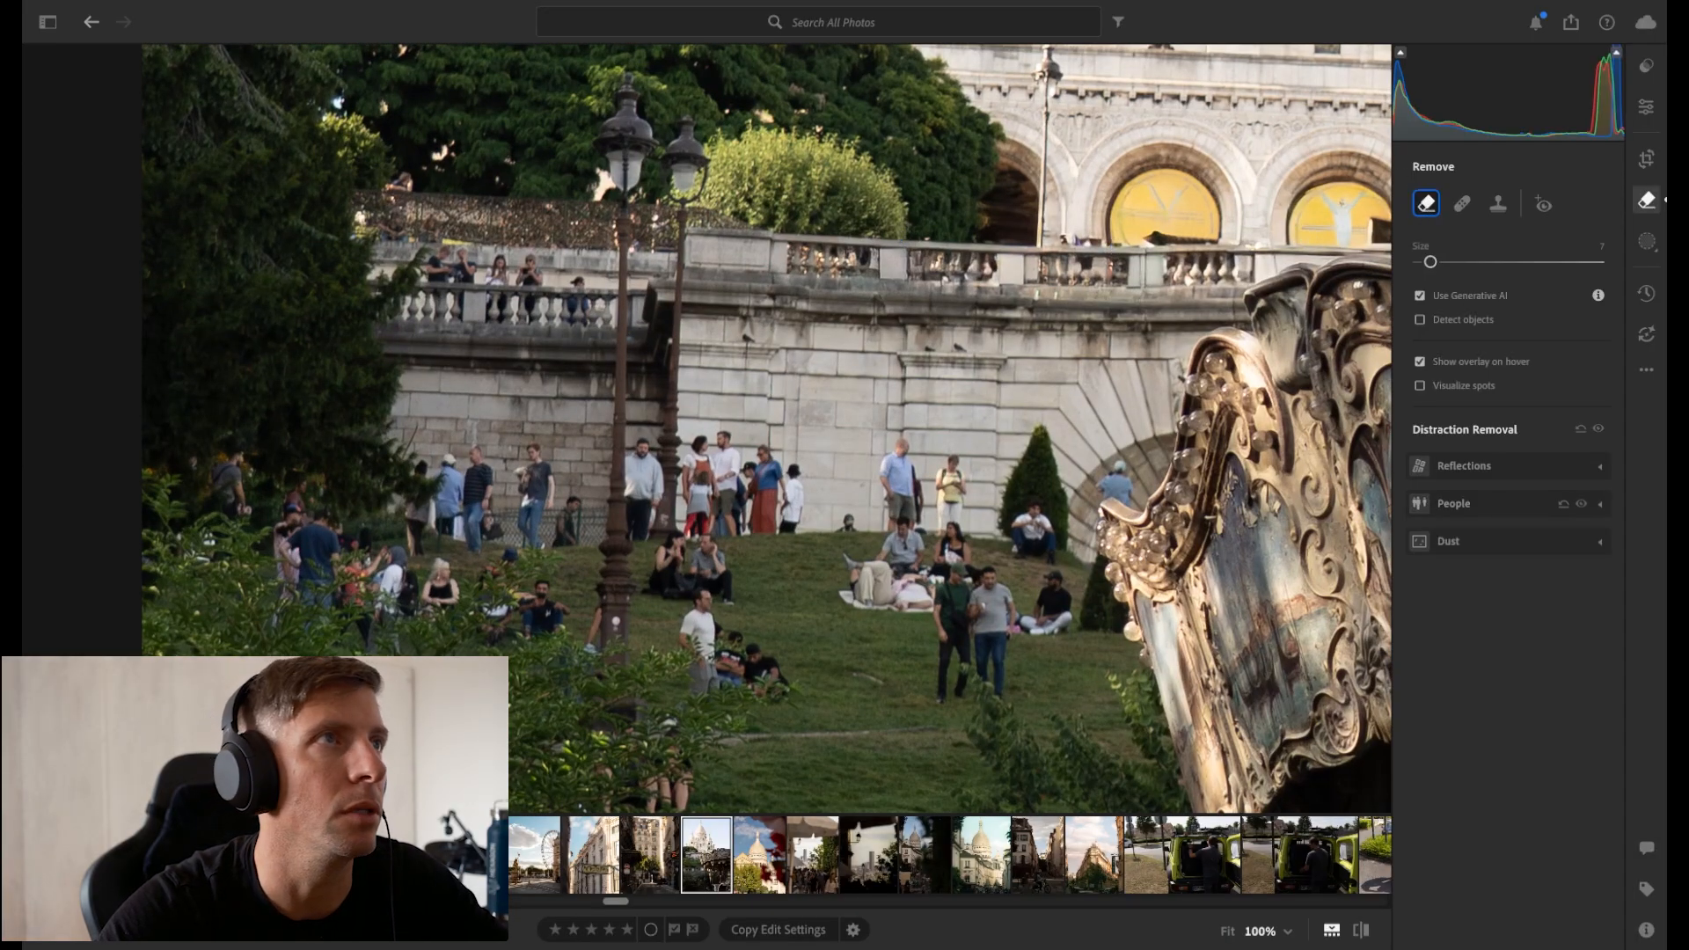
{"action": "mouse_move", "coordinate": [494, 267]}
{"action": "left_mouse_down"}
{"action": "mouse_move", "coordinate": [574, 281]}
{"action": "mouse_move", "coordinate": [431, 262]}
{"action": "left_mouse_up"}
{"action": "left_click_drag", "start_coordinate": [1429, 493], "coordinate": [1532, 493]}
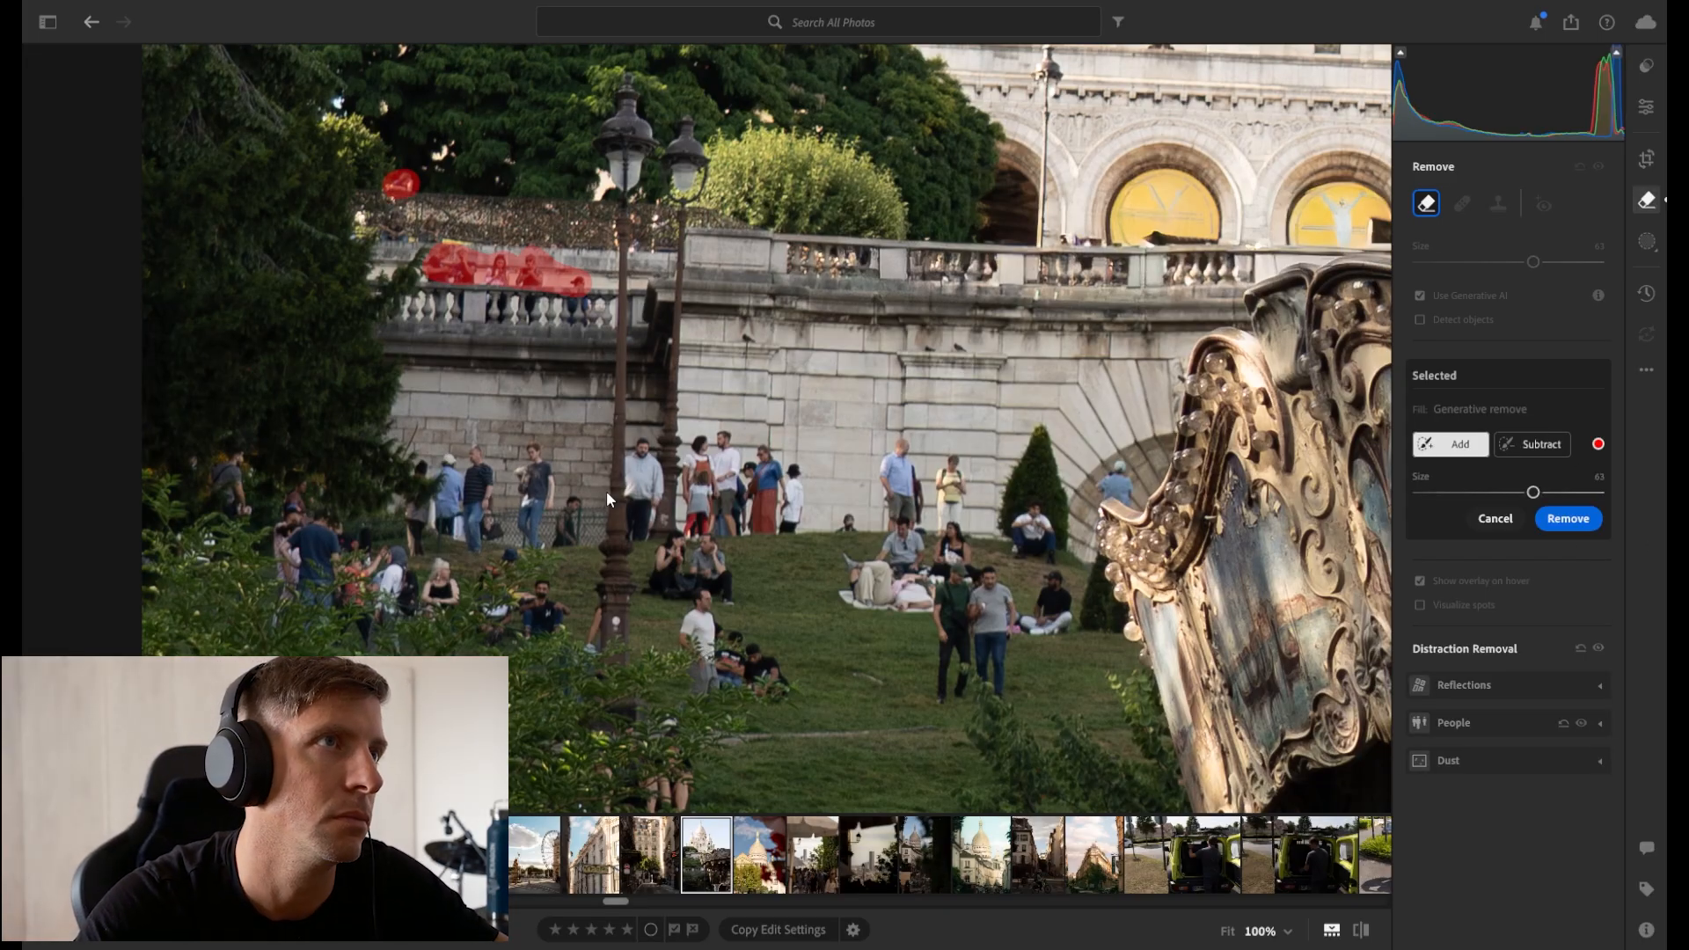
{"action": "left_click", "coordinate": [1568, 519]}
{"action": "left_click_drag", "start_coordinate": [1436, 459], "coordinate": [1631, 456]}
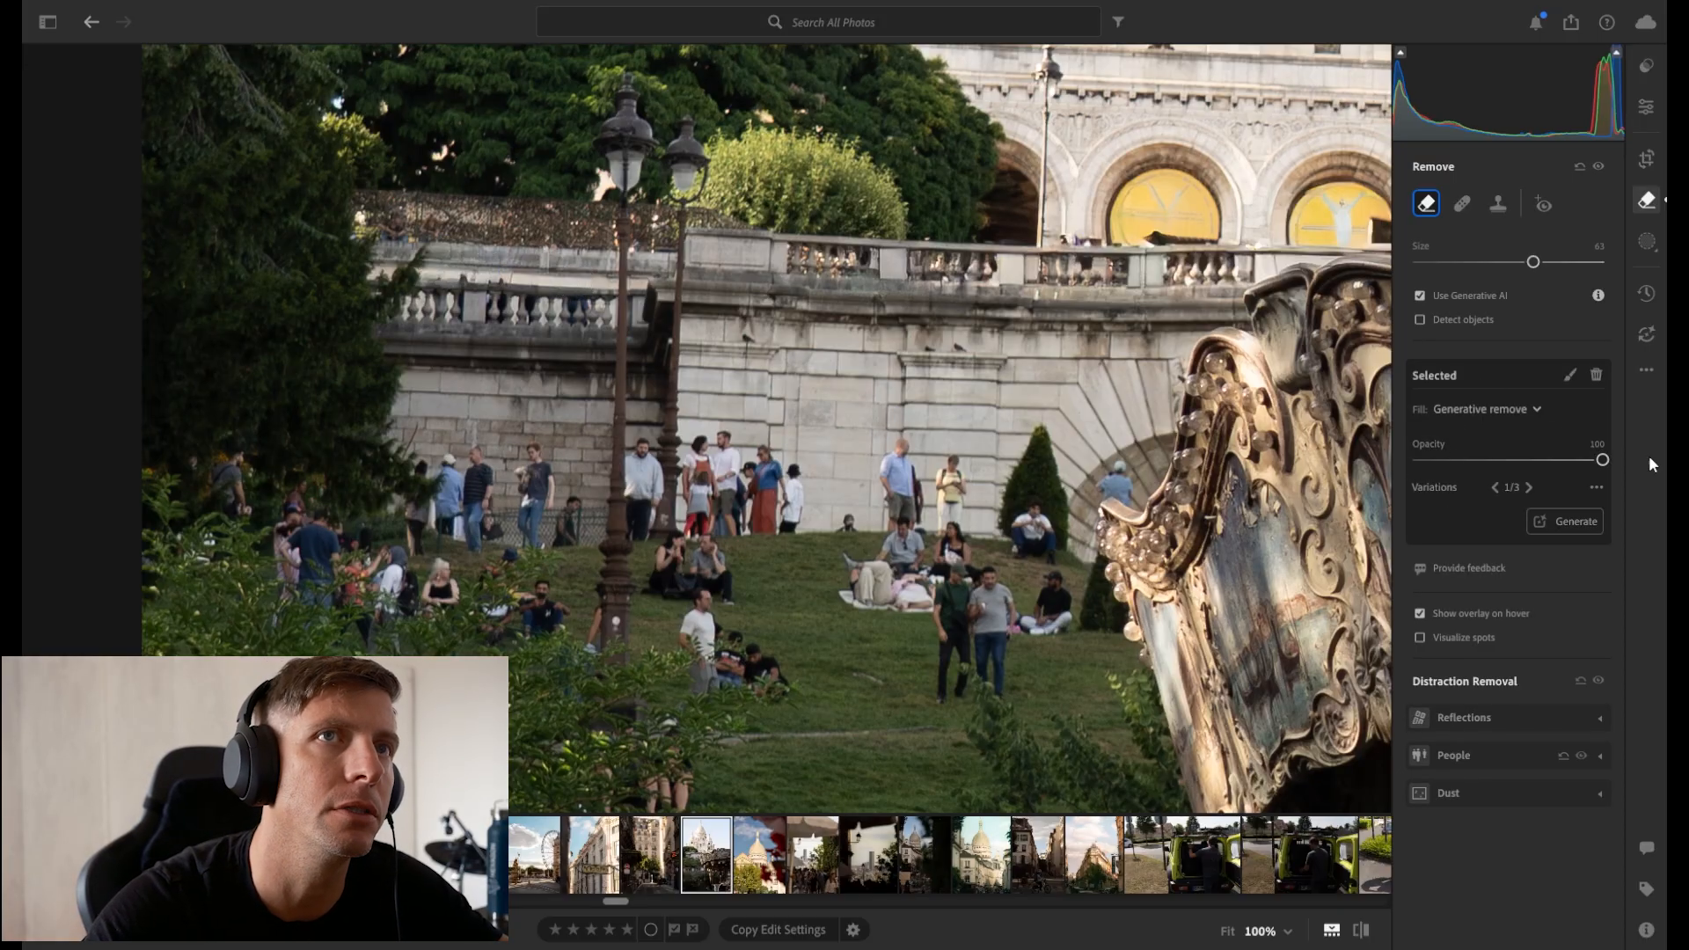
Set the Remove brush size to 15 and erase the crowd on the lawn between the dark trees and the lamppost.
{"action": "left_click_drag", "start_coordinate": [1532, 262], "coordinate": [1445, 260]}
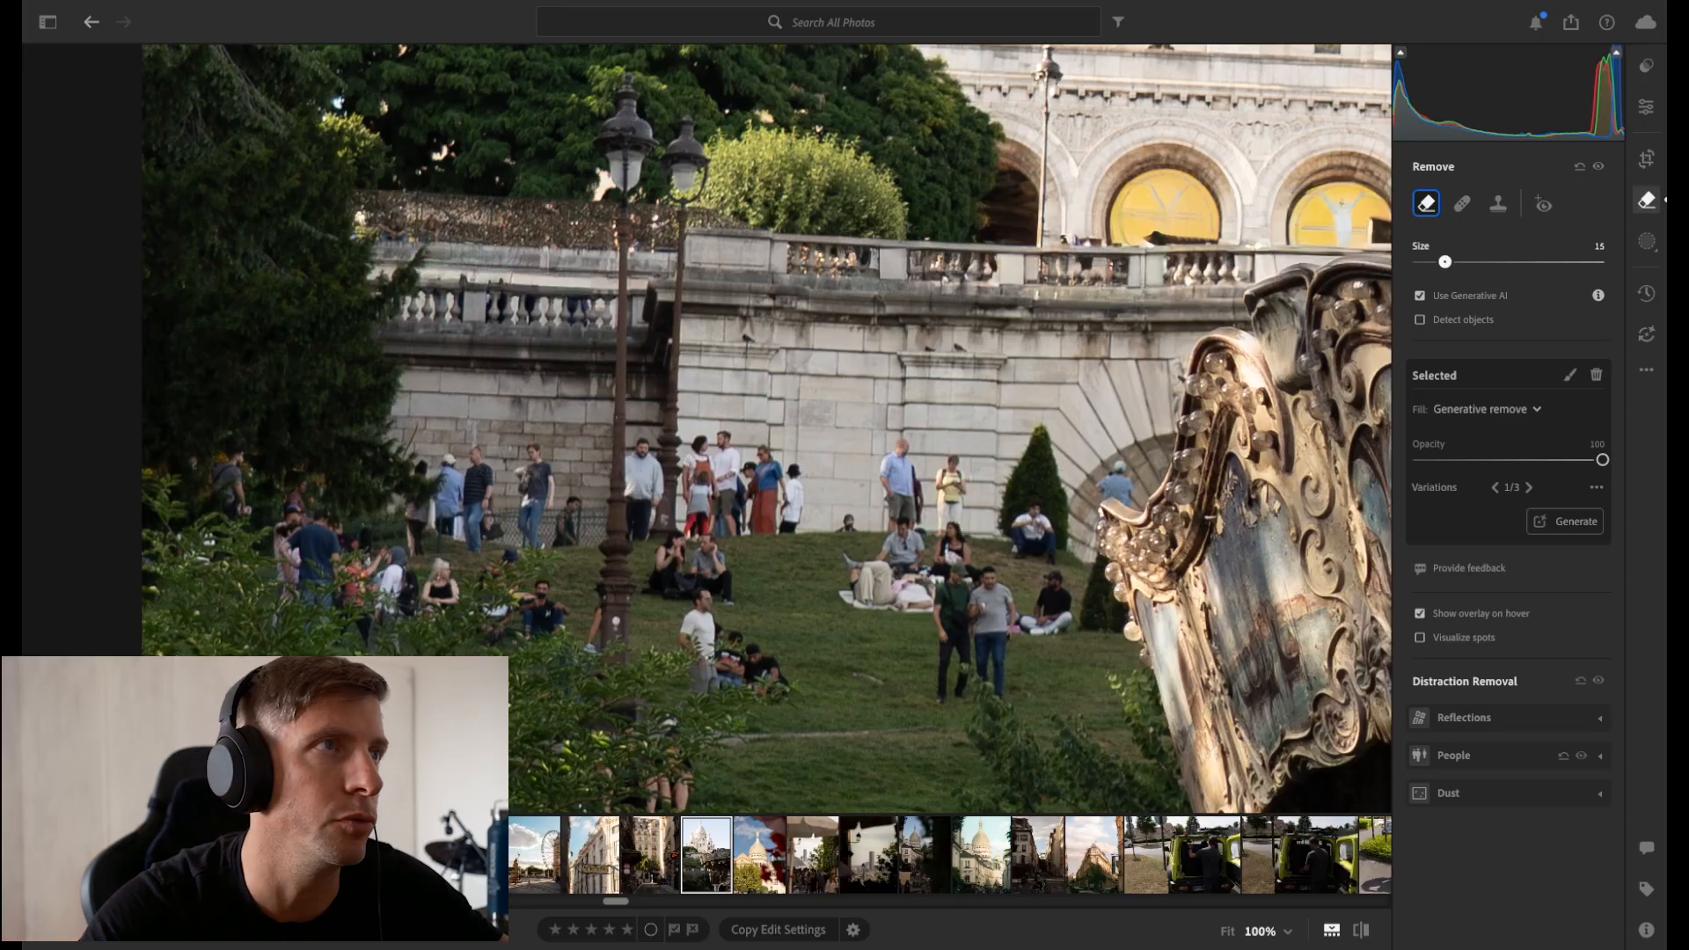
{"action": "mouse_move", "coordinate": [535, 444]}
{"action": "left_mouse_down"}
{"action": "mouse_move", "coordinate": [526, 525]}
{"action": "mouse_move", "coordinate": [497, 528]}
{"action": "mouse_move", "coordinate": [487, 472]}
{"action": "mouse_move", "coordinate": [453, 450]}
{"action": "mouse_move", "coordinate": [457, 527]}
{"action": "mouse_move", "coordinate": [461, 476]}
{"action": "mouse_move", "coordinate": [425, 480]}
{"action": "mouse_move", "coordinate": [422, 528]}
{"action": "mouse_move", "coordinate": [440, 586]}
{"action": "mouse_move", "coordinate": [536, 607]}
{"action": "mouse_move", "coordinate": [291, 502]}
{"action": "mouse_move", "coordinate": [194, 518]}
{"action": "mouse_move", "coordinate": [298, 588]}
{"action": "mouse_move", "coordinate": [264, 581]}
{"action": "left_mouse_up"}
{"action": "left_click", "coordinate": [571, 513]}
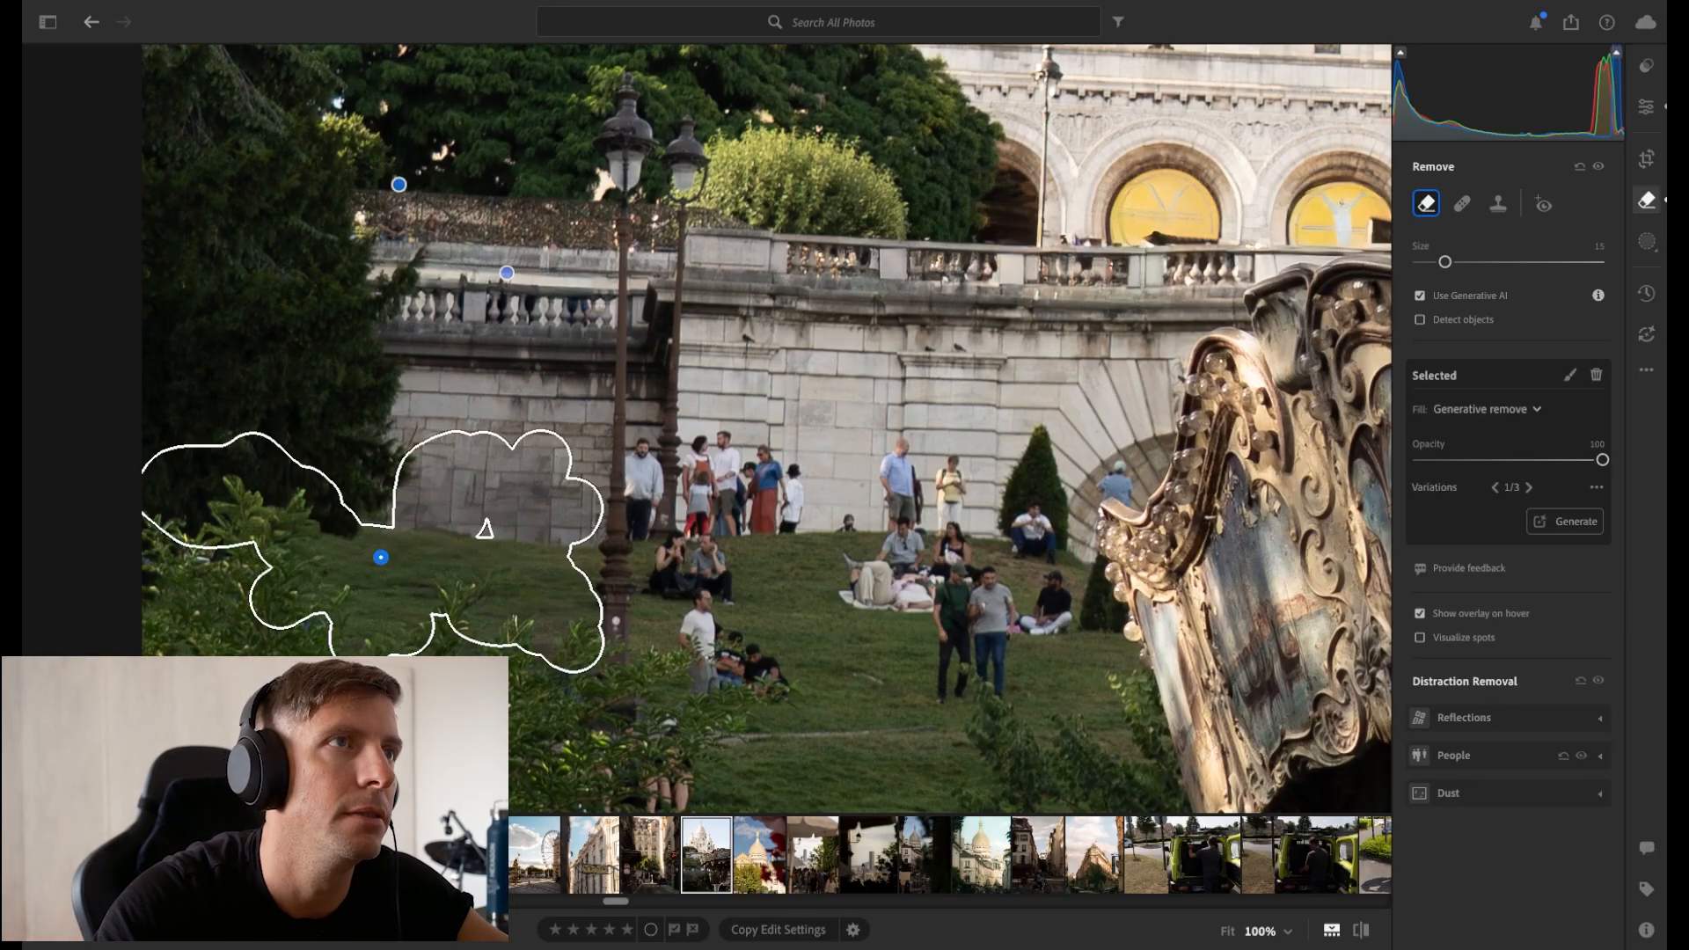
Brush over the remaining people on the lawn, along the wall and by the stone arch, and erase them with Generative remove.
{"action": "mouse_move", "coordinate": [709, 629]}
{"action": "left_mouse_down"}
{"action": "mouse_move", "coordinate": [798, 664]}
{"action": "mouse_move", "coordinate": [708, 612]}
{"action": "mouse_move", "coordinate": [778, 633]}
{"action": "mouse_move", "coordinate": [770, 656]}
{"action": "mouse_move", "coordinate": [706, 580]}
{"action": "mouse_move", "coordinate": [661, 591]}
{"action": "mouse_move", "coordinate": [684, 550]}
{"action": "mouse_move", "coordinate": [725, 596]}
{"action": "mouse_move", "coordinate": [717, 438]}
{"action": "mouse_move", "coordinate": [708, 523]}
{"action": "mouse_move", "coordinate": [740, 479]}
{"action": "mouse_move", "coordinate": [747, 515]}
{"action": "mouse_move", "coordinate": [855, 519]}
{"action": "mouse_move", "coordinate": [933, 489]}
{"action": "mouse_move", "coordinate": [837, 613]}
{"action": "mouse_move", "coordinate": [1005, 552]}
{"action": "mouse_move", "coordinate": [1014, 670]}
{"action": "mouse_move", "coordinate": [1031, 673]}
{"action": "mouse_move", "coordinate": [1059, 607]}
{"action": "mouse_move", "coordinate": [1027, 528]}
{"action": "mouse_move", "coordinate": [1124, 473]}
{"action": "left_mouse_up"}
{"action": "mouse_move", "coordinate": [686, 730]}
{"action": "left_mouse_down"}
{"action": "mouse_move", "coordinate": [668, 792]}
{"action": "mouse_move", "coordinate": [607, 782]}
{"action": "left_mouse_up"}
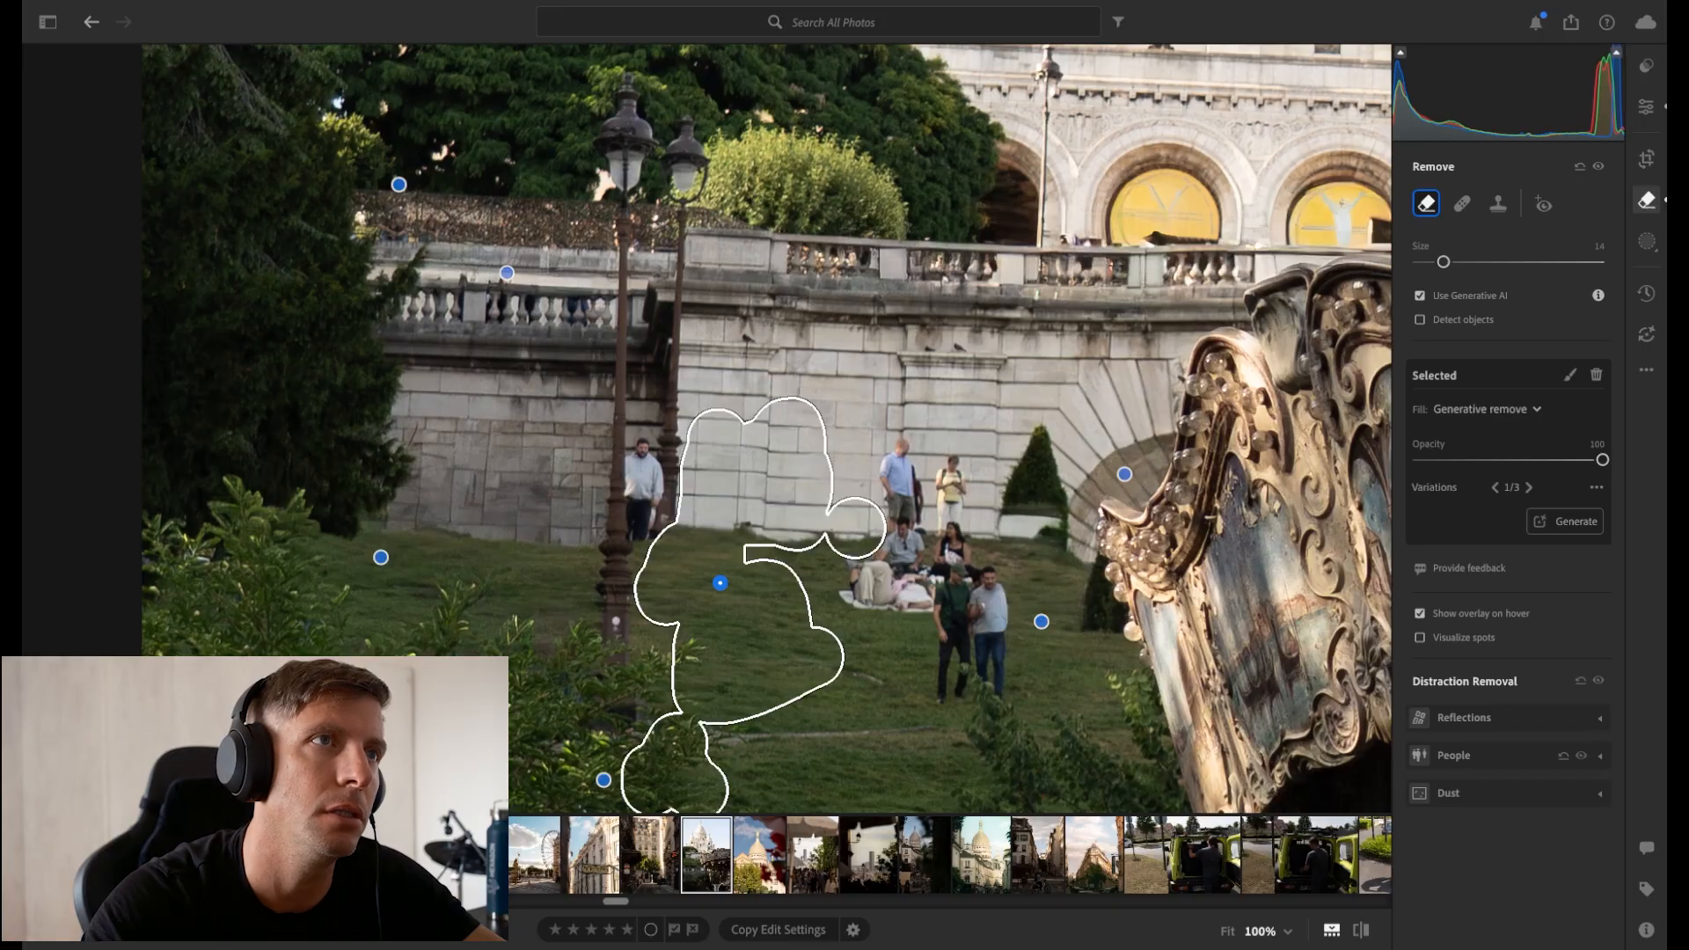
{"action": "mouse_move", "coordinate": [901, 449]}
{"action": "left_mouse_down"}
{"action": "mouse_move", "coordinate": [897, 567]}
{"action": "mouse_move", "coordinate": [848, 631]}
{"action": "mouse_move", "coordinate": [956, 545]}
{"action": "mouse_move", "coordinate": [963, 466]}
{"action": "mouse_move", "coordinate": [954, 602]}
{"action": "mouse_move", "coordinate": [976, 629]}
{"action": "mouse_move", "coordinate": [938, 546]}
{"action": "left_mouse_up"}
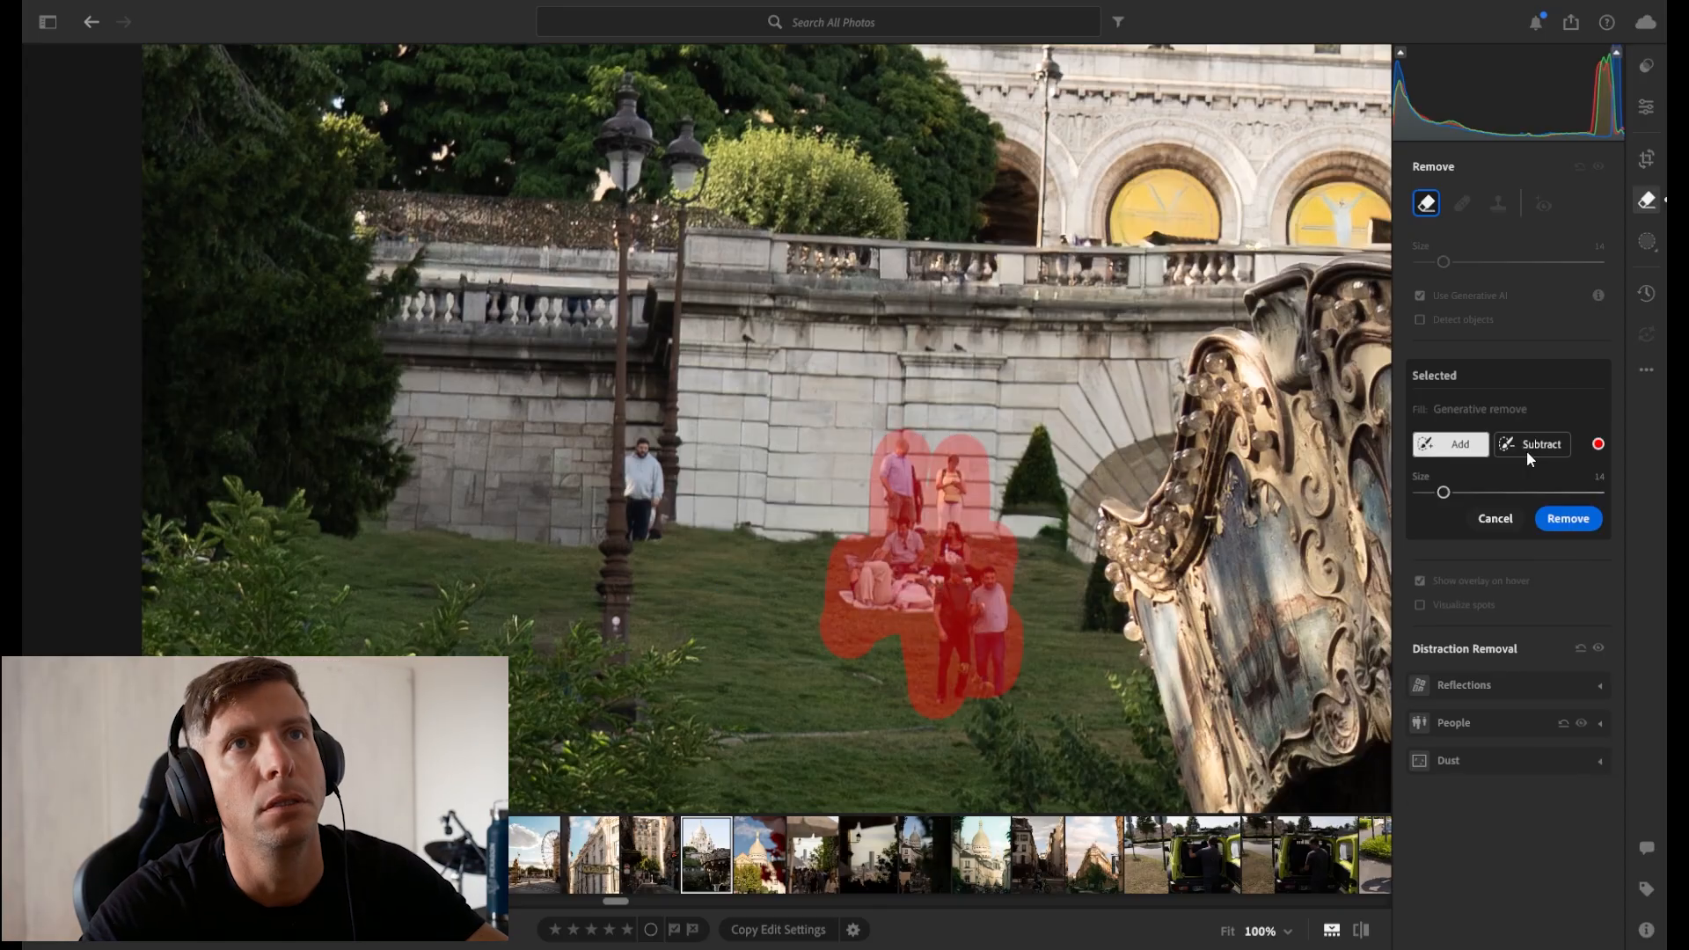
{"action": "left_click", "coordinate": [1568, 518]}
Reduce the Remove brush size and erase the man standing beside the lamppost.
{"action": "left_click_drag", "start_coordinate": [1444, 262], "coordinate": [1431, 262]}
{"action": "left_click_drag", "start_coordinate": [642, 450], "coordinate": [644, 532]}
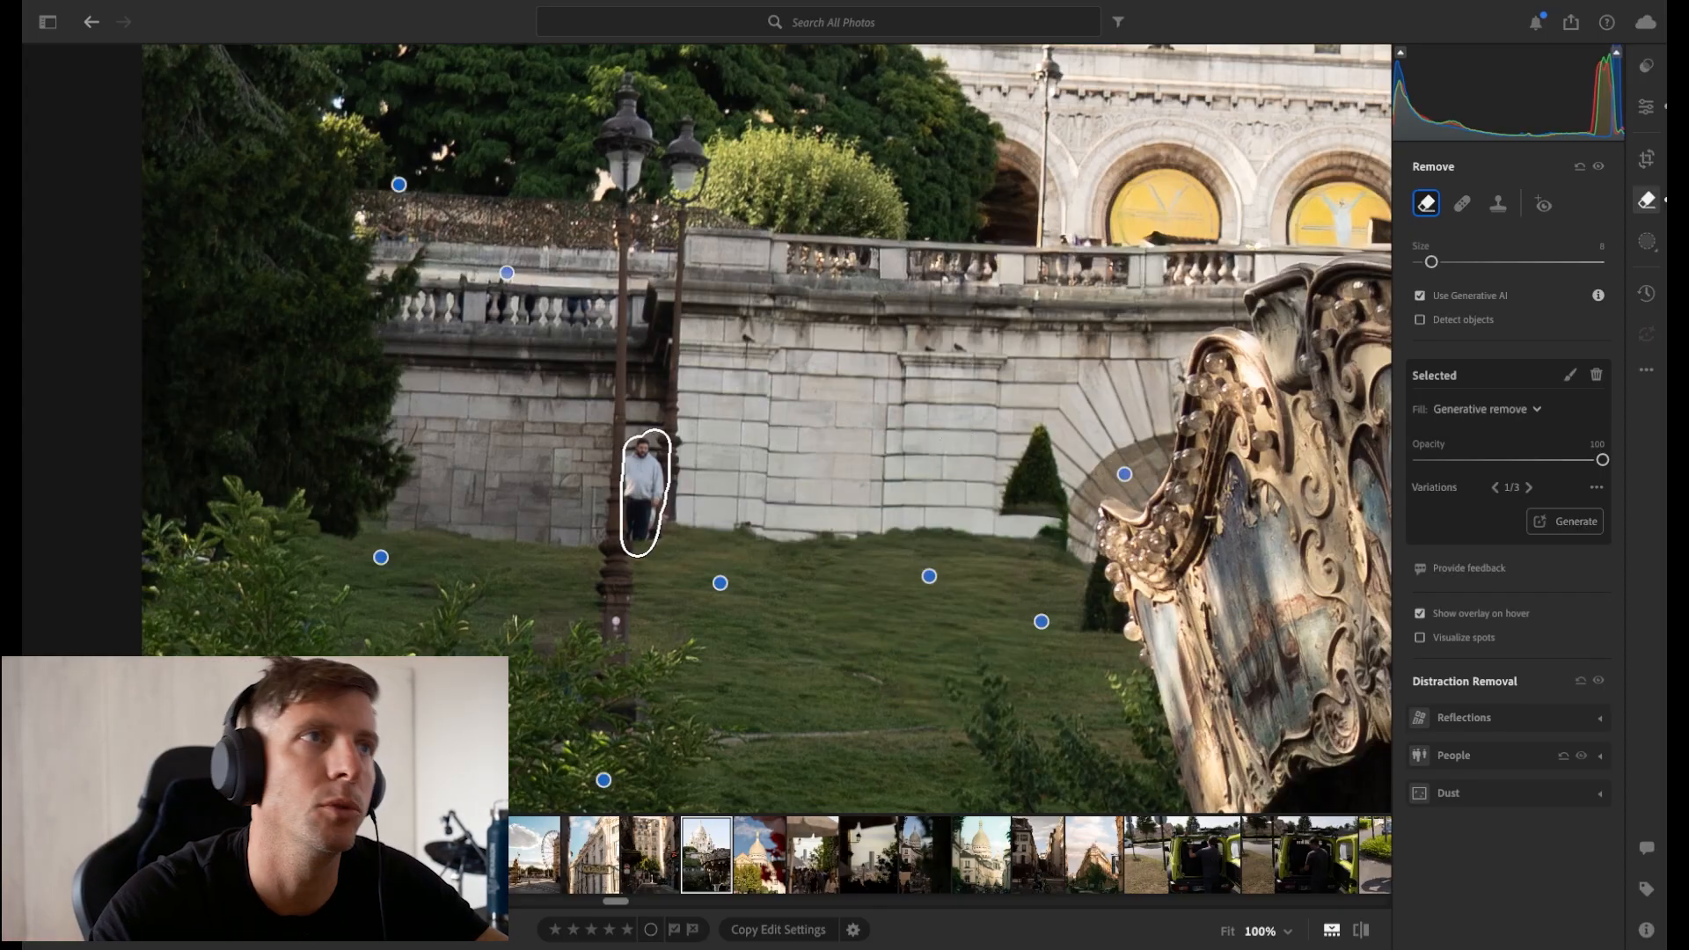
{"action": "left_click", "coordinate": [1568, 518]}
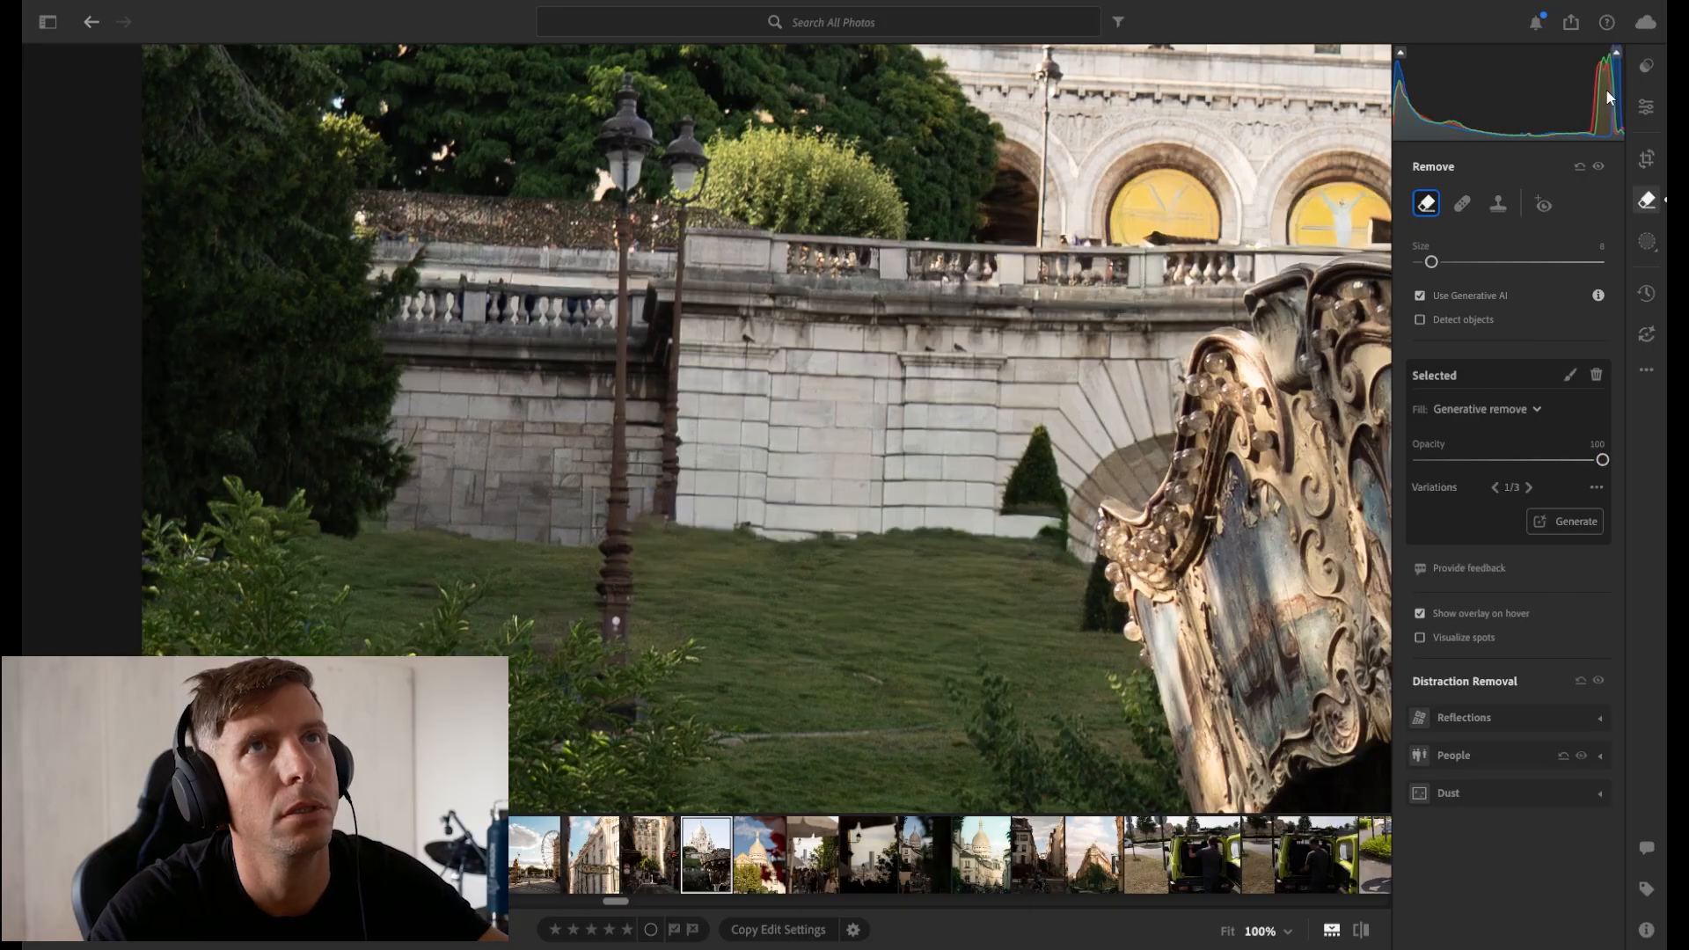
Inspect the cleaned lawn, terrace wall and church facade at 100%, and return to the full photo.
{"action": "left_click", "coordinate": [1646, 106]}
{"action": "left_click_drag", "start_coordinate": [809, 541], "coordinate": [752, 489]}
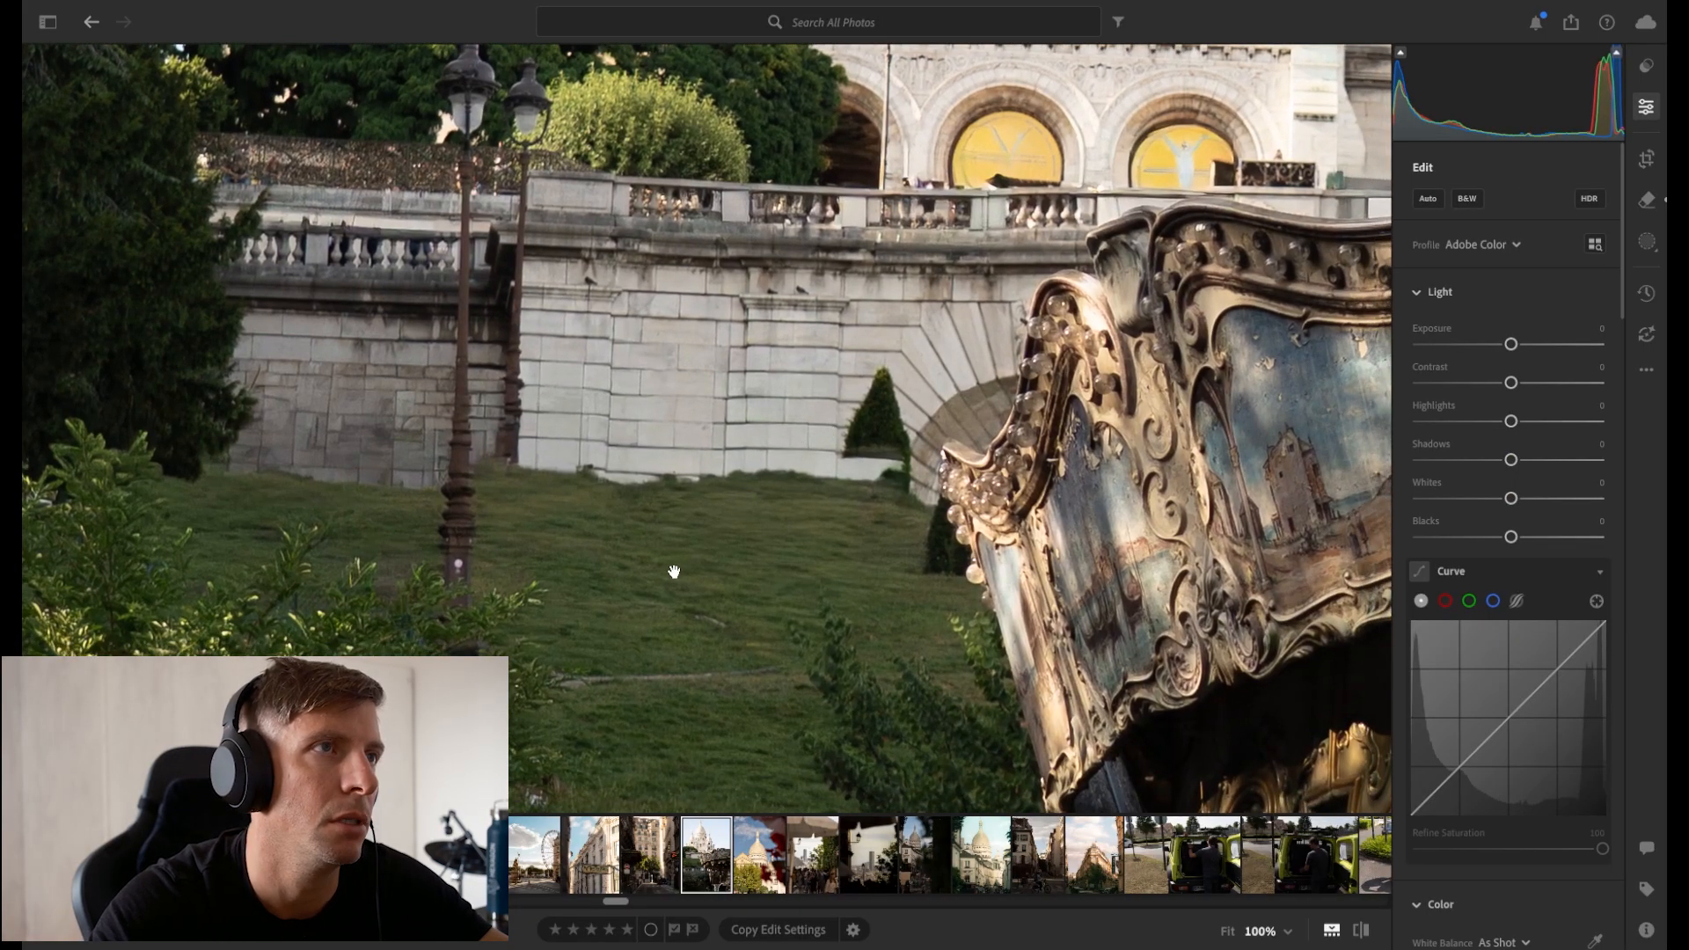
{"action": "left_click_drag", "start_coordinate": [727, 535], "coordinate": [797, 610]}
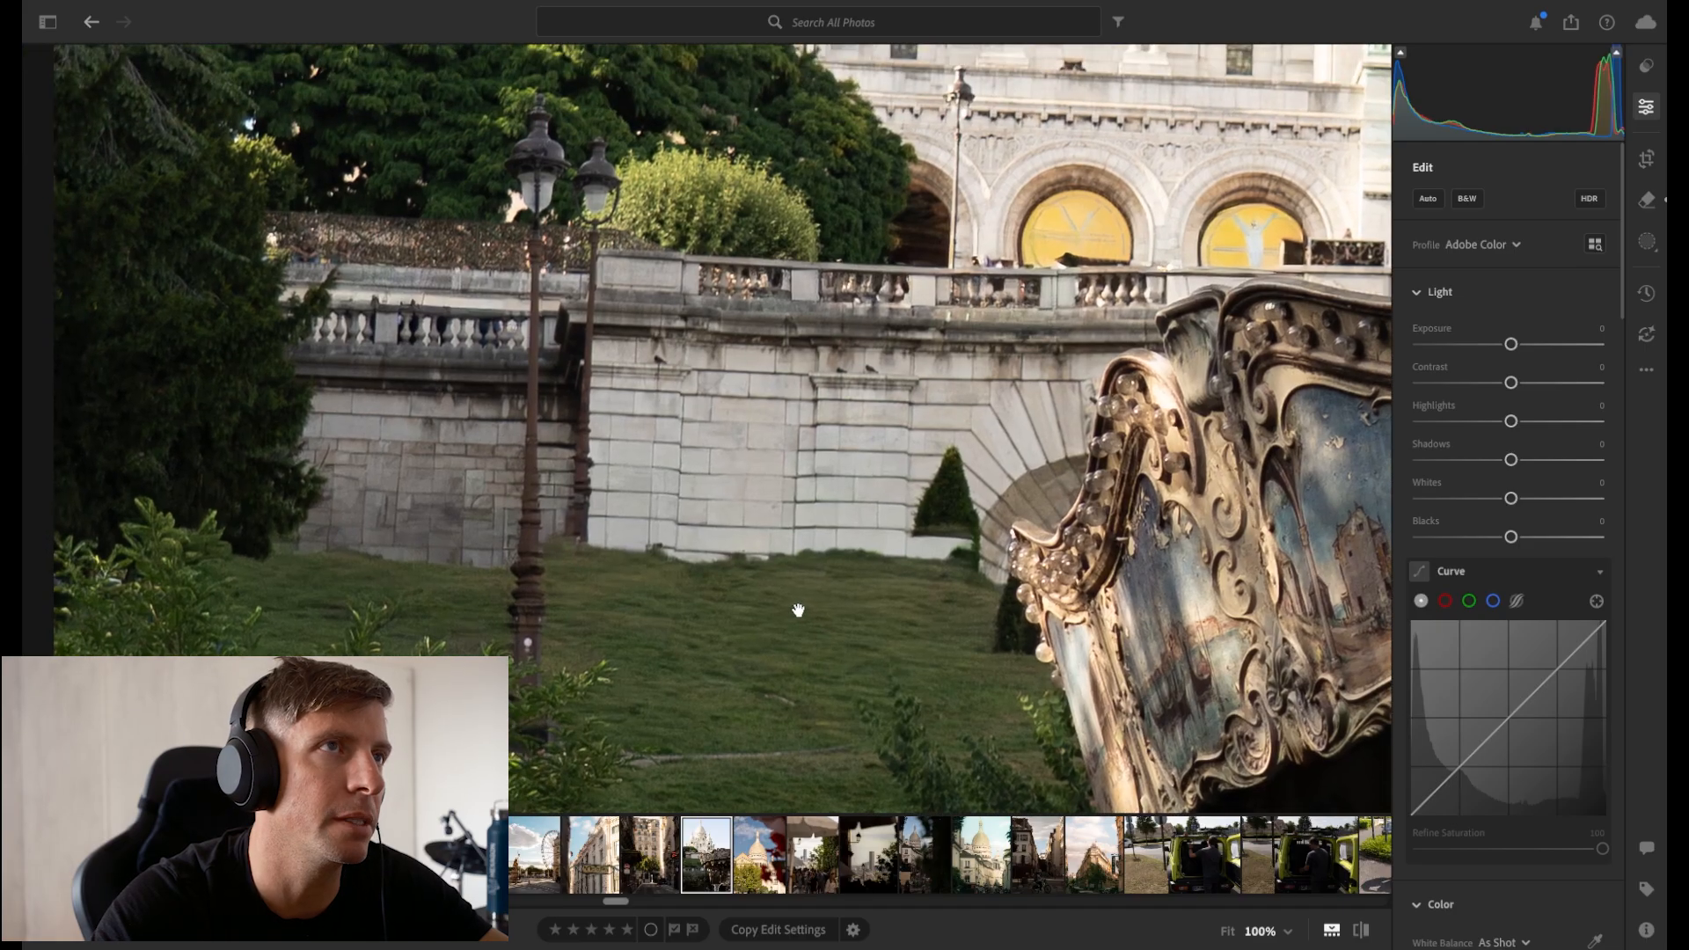
{"action": "left_click_drag", "start_coordinate": [930, 248], "coordinate": [341, 457]}
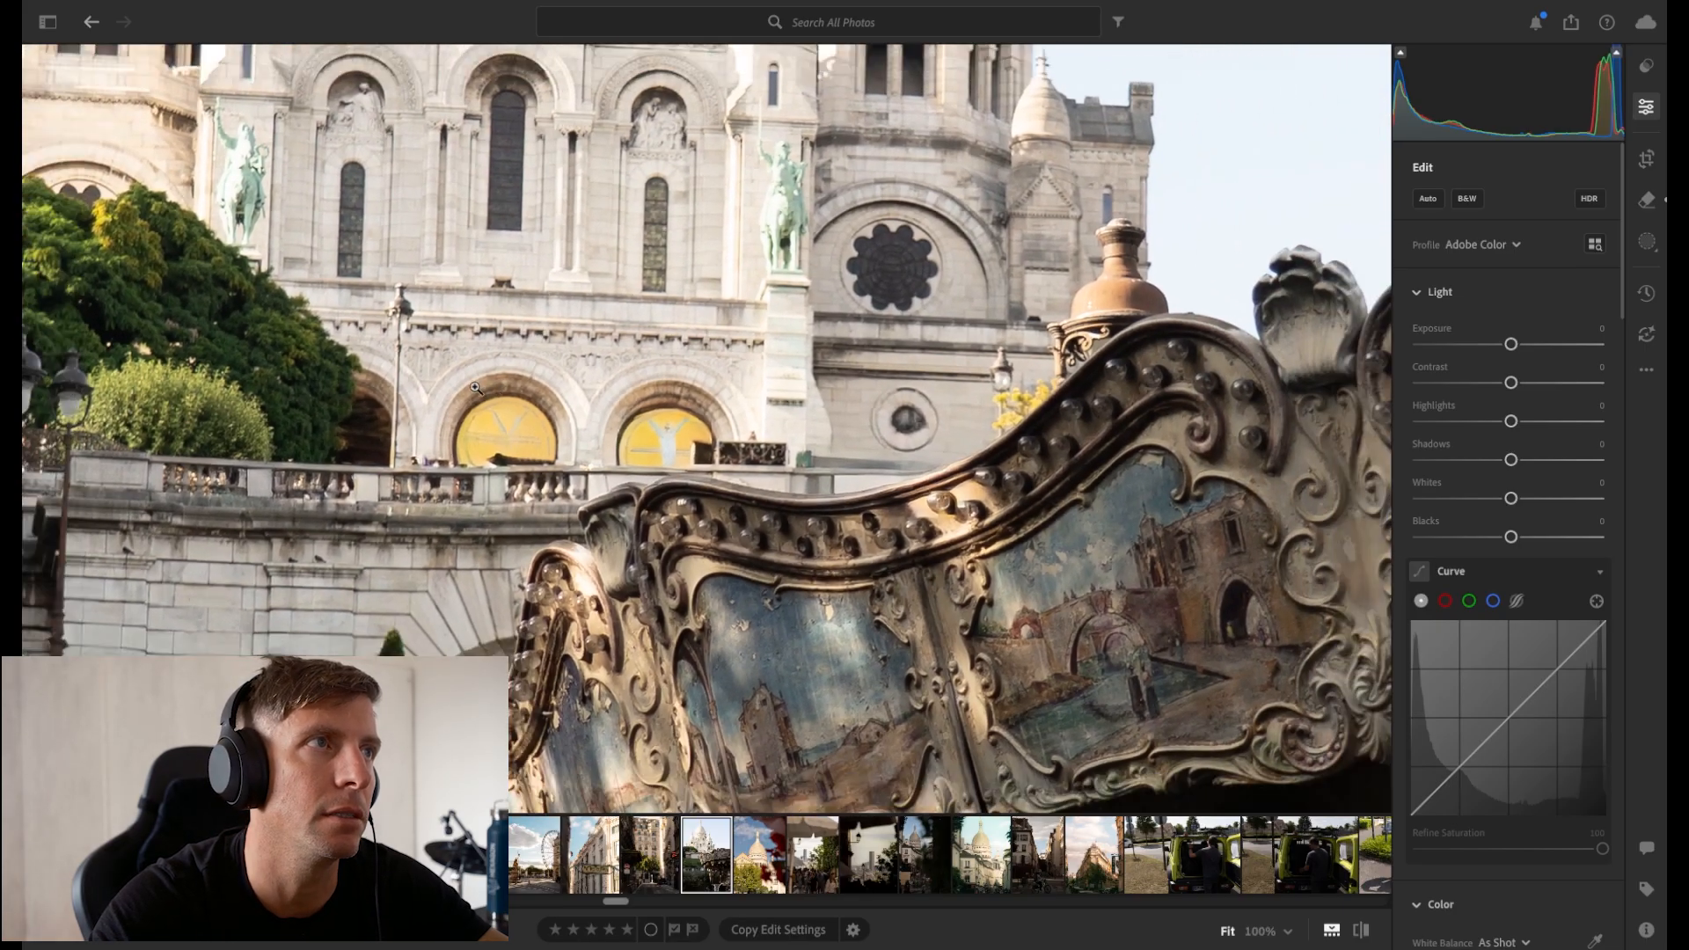
{"action": "left_click", "coordinate": [475, 388]}
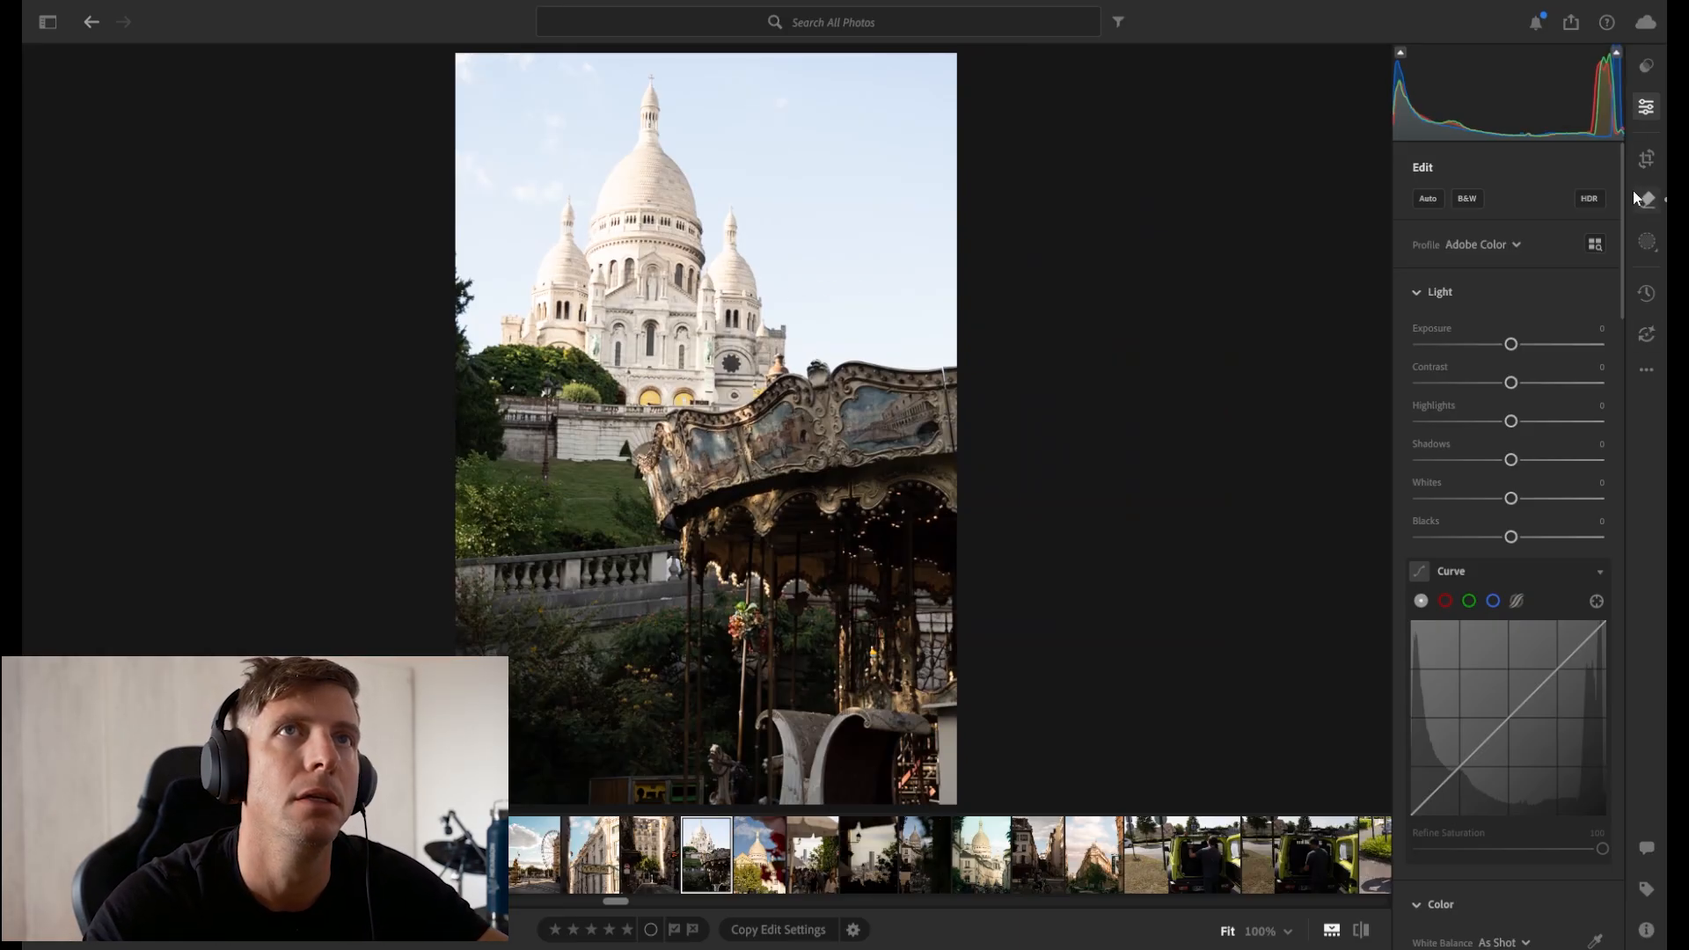
Crop the photo to a 3 x 4 aspect ratio, keeping the sky above the dome and trimming the bottom edge.
{"action": "key", "text": "c"}
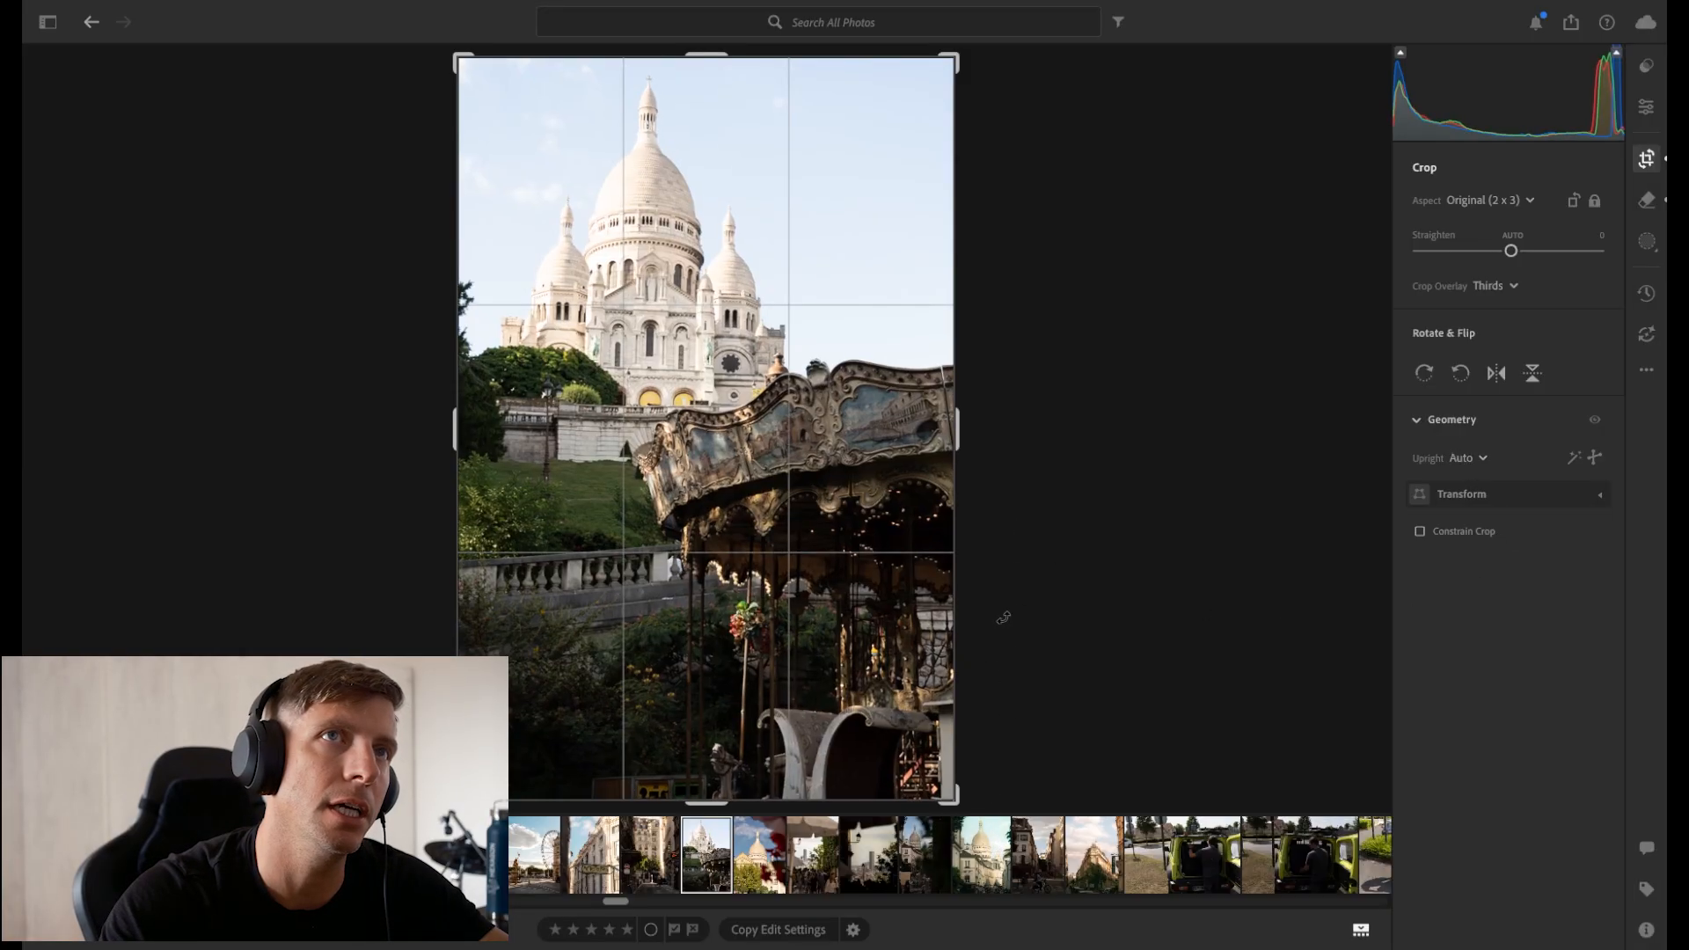
{"action": "key", "text": "e"}
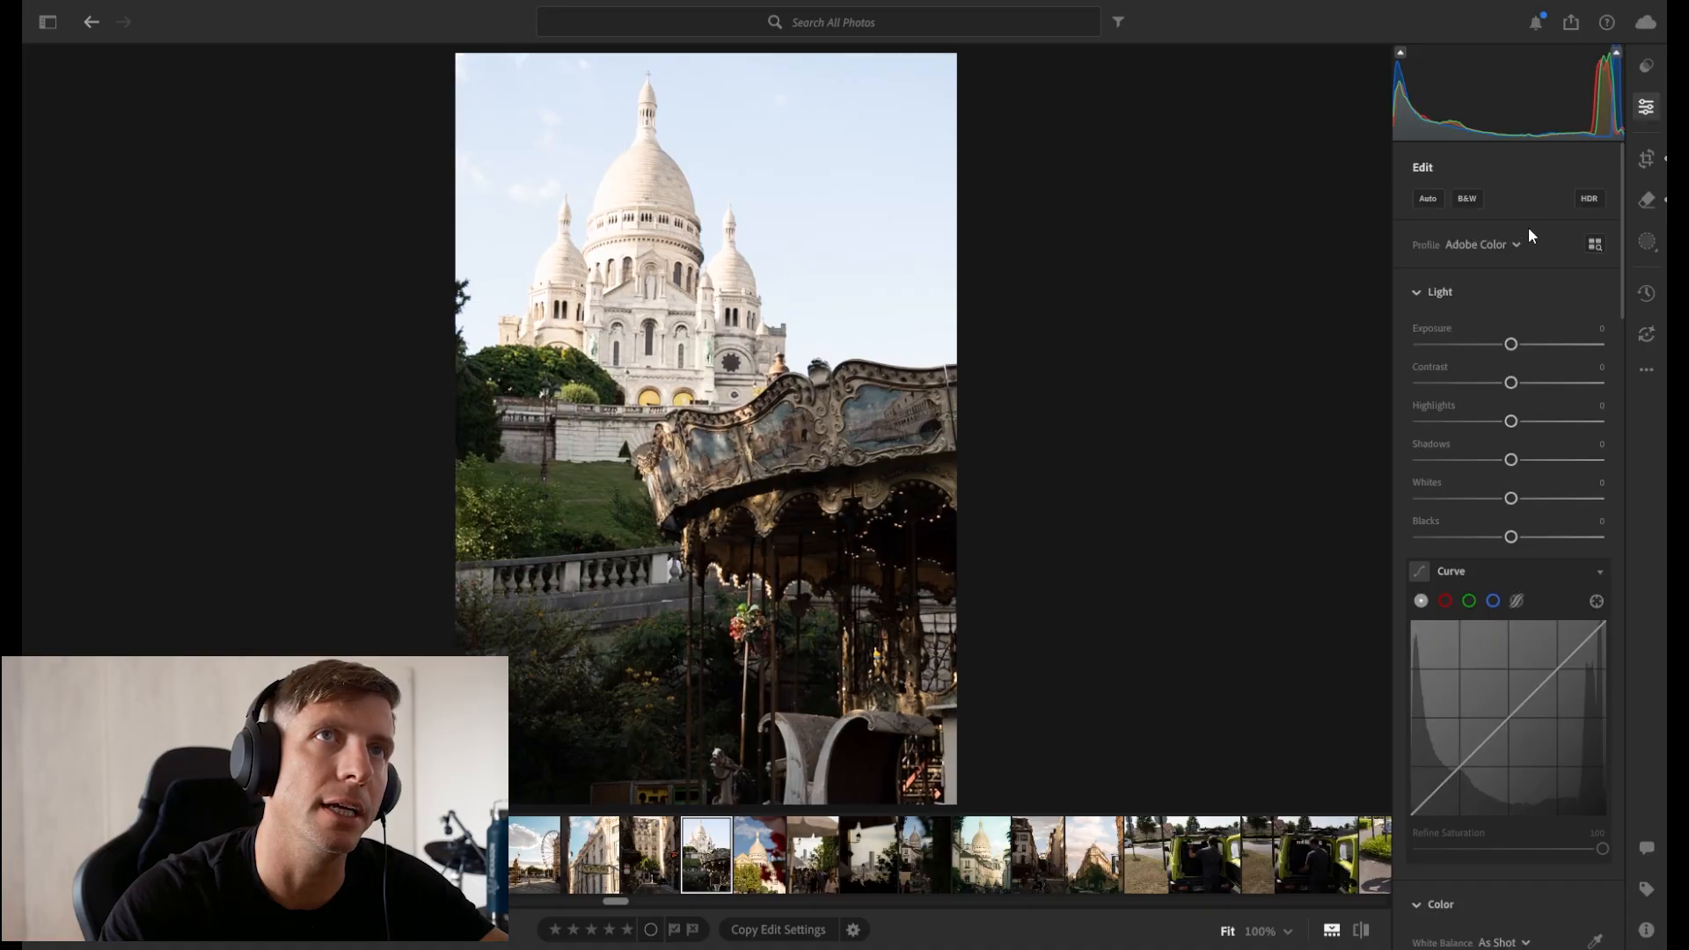
{"action": "left_click", "coordinate": [1635, 166]}
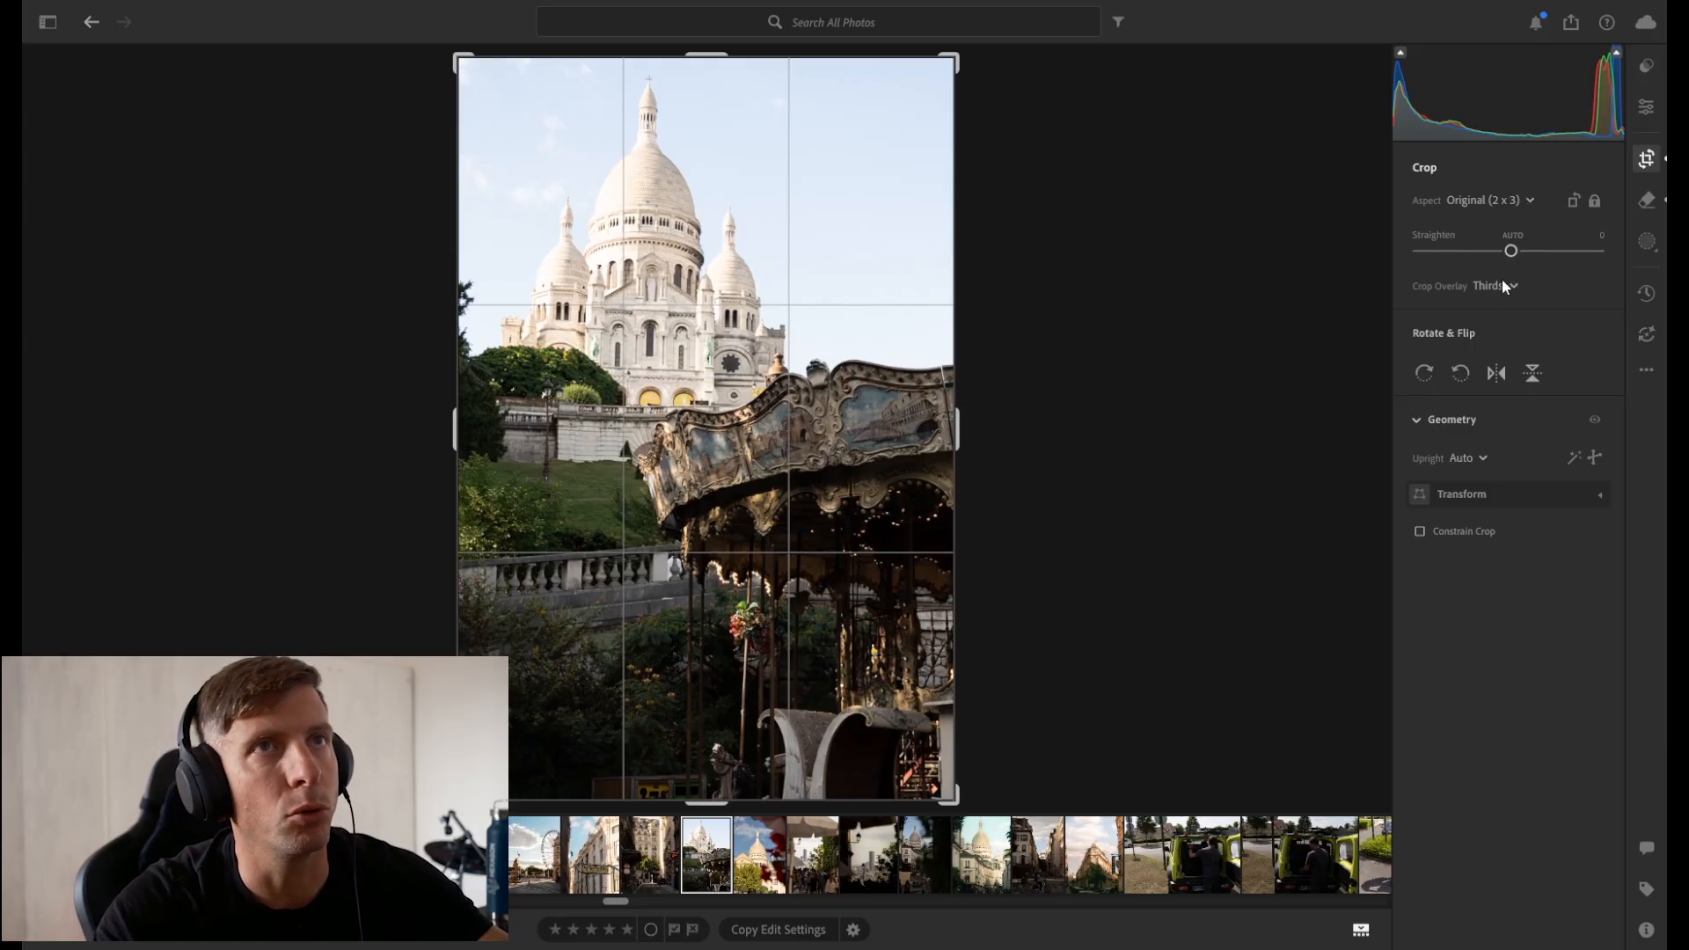
{"action": "left_click", "coordinate": [1462, 385]}
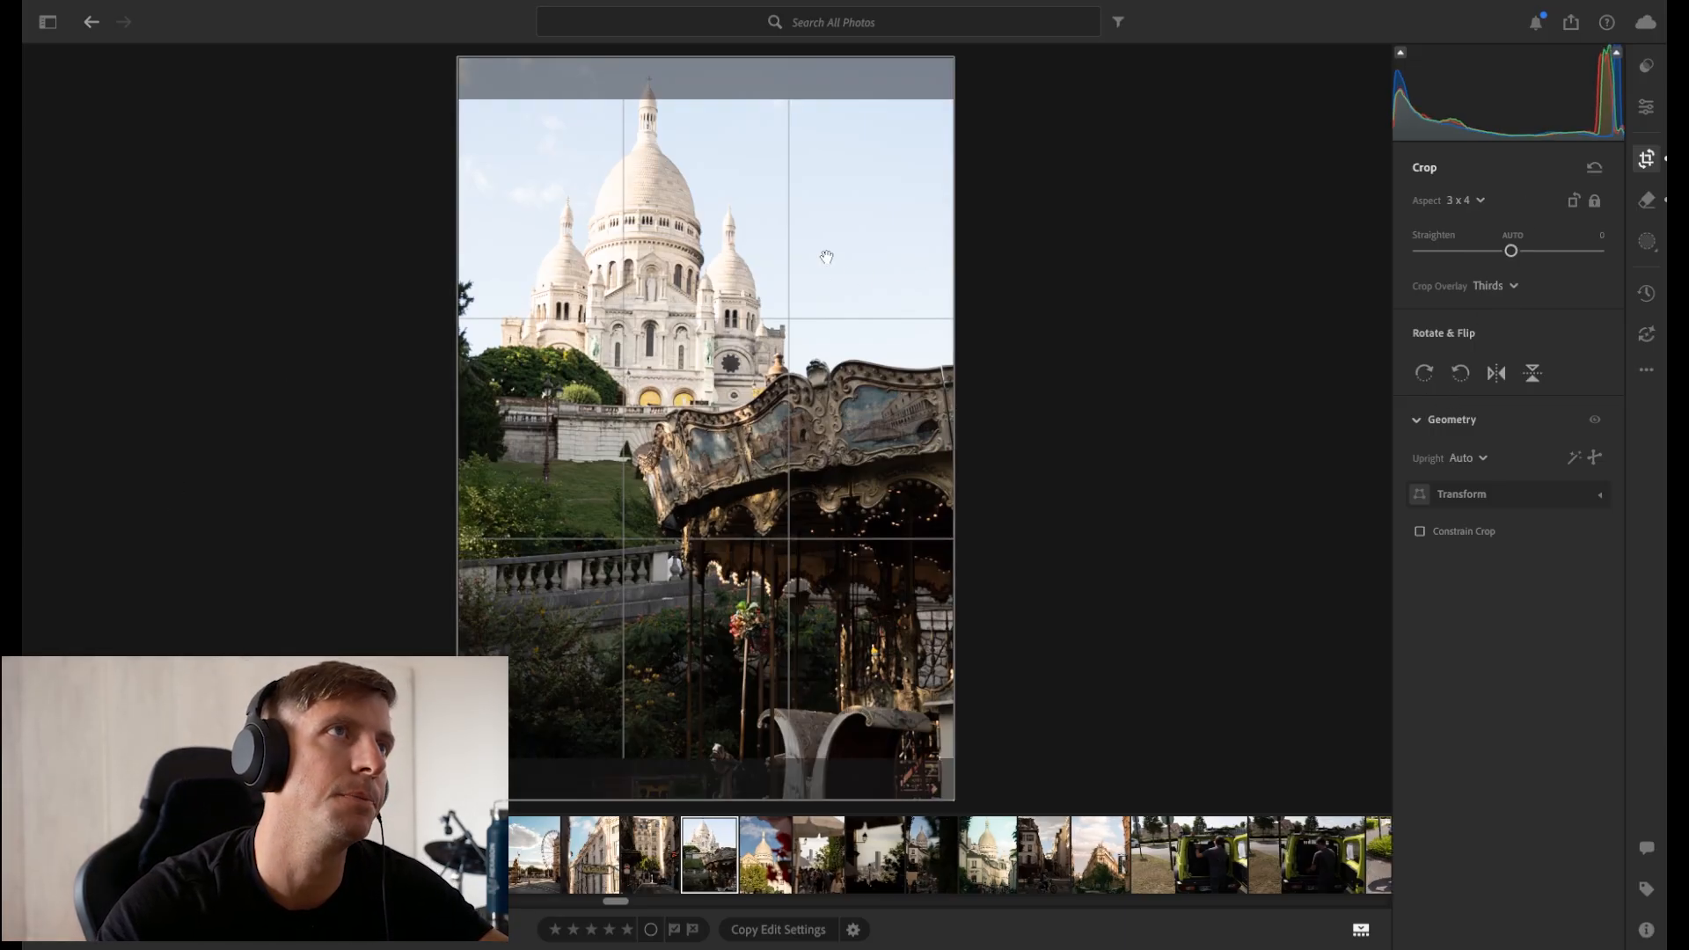
{"action": "left_click_drag", "start_coordinate": [827, 258], "coordinate": [810, 303]}
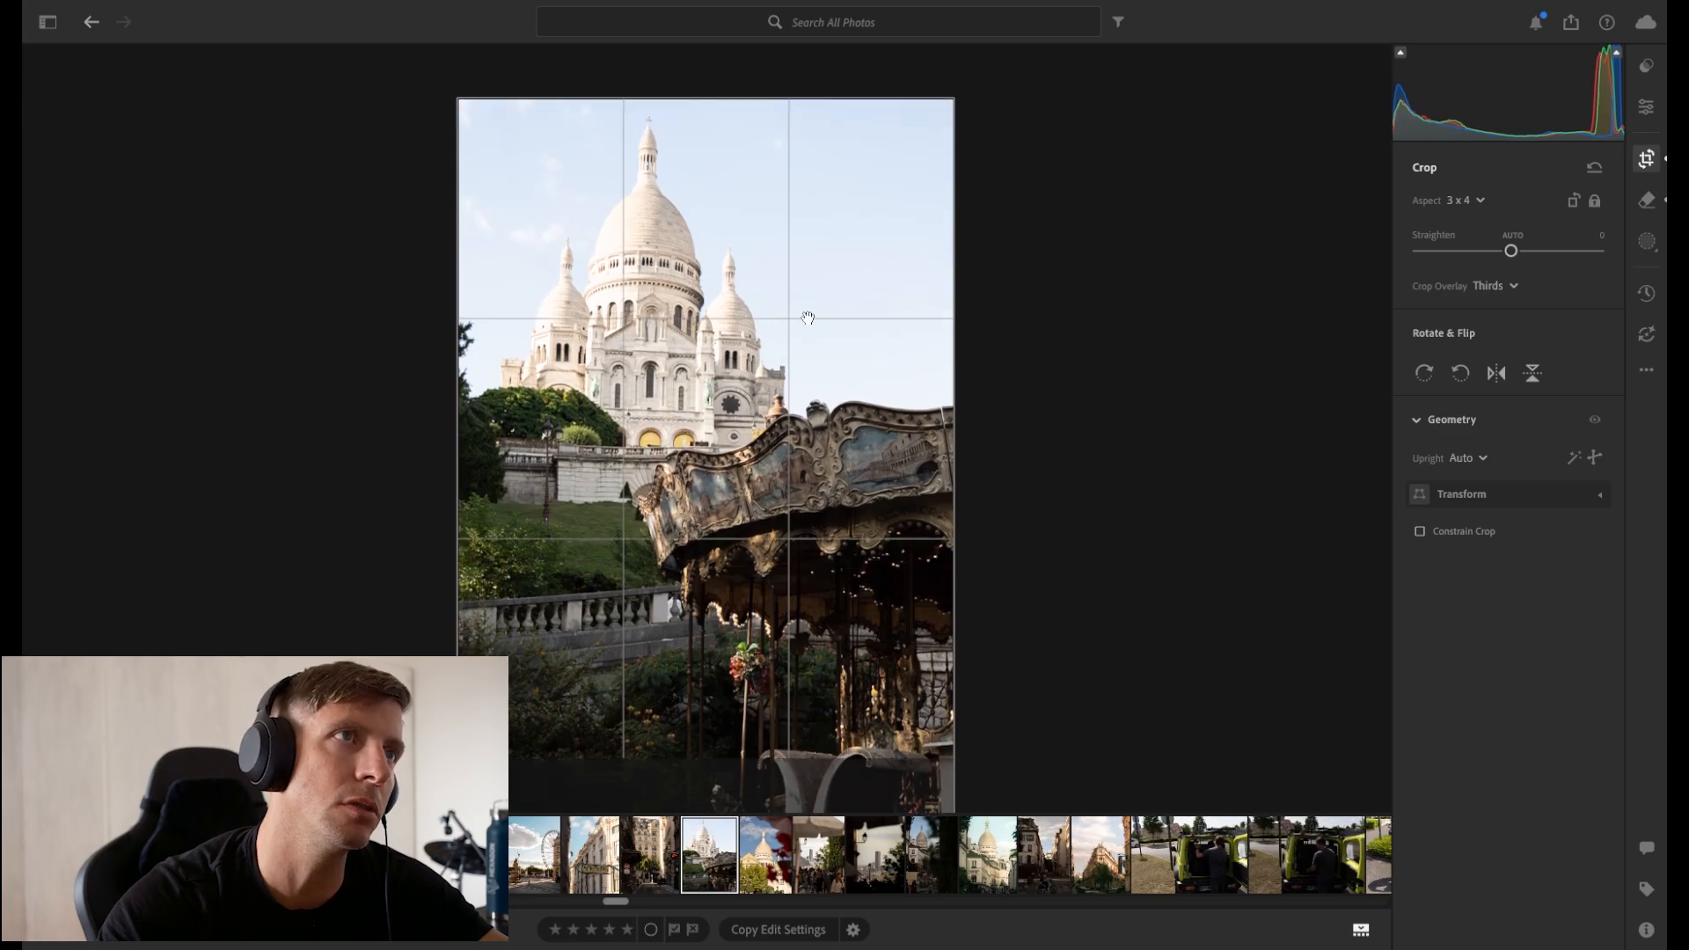
{"action": "key", "text": "e"}
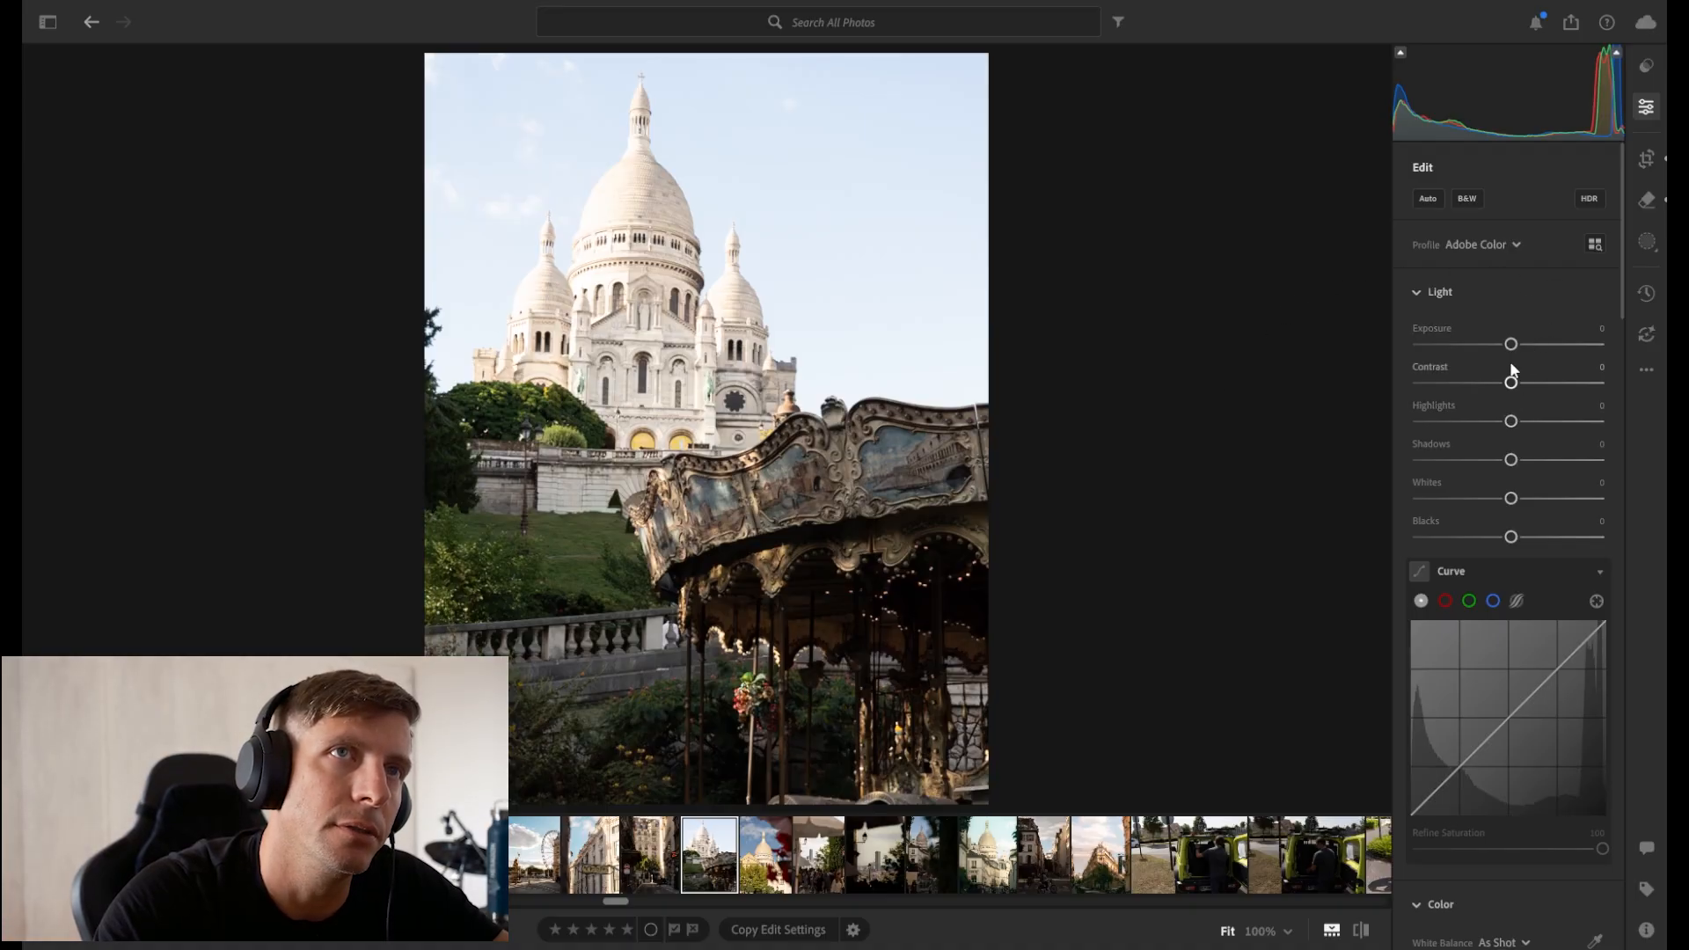
Set the light adjustments to Contrast -19, Highlights -29, Shadows +46, Whites +11 and Blacks -11.
{"action": "left_click_drag", "start_coordinate": [1510, 382], "coordinate": [1556, 472]}
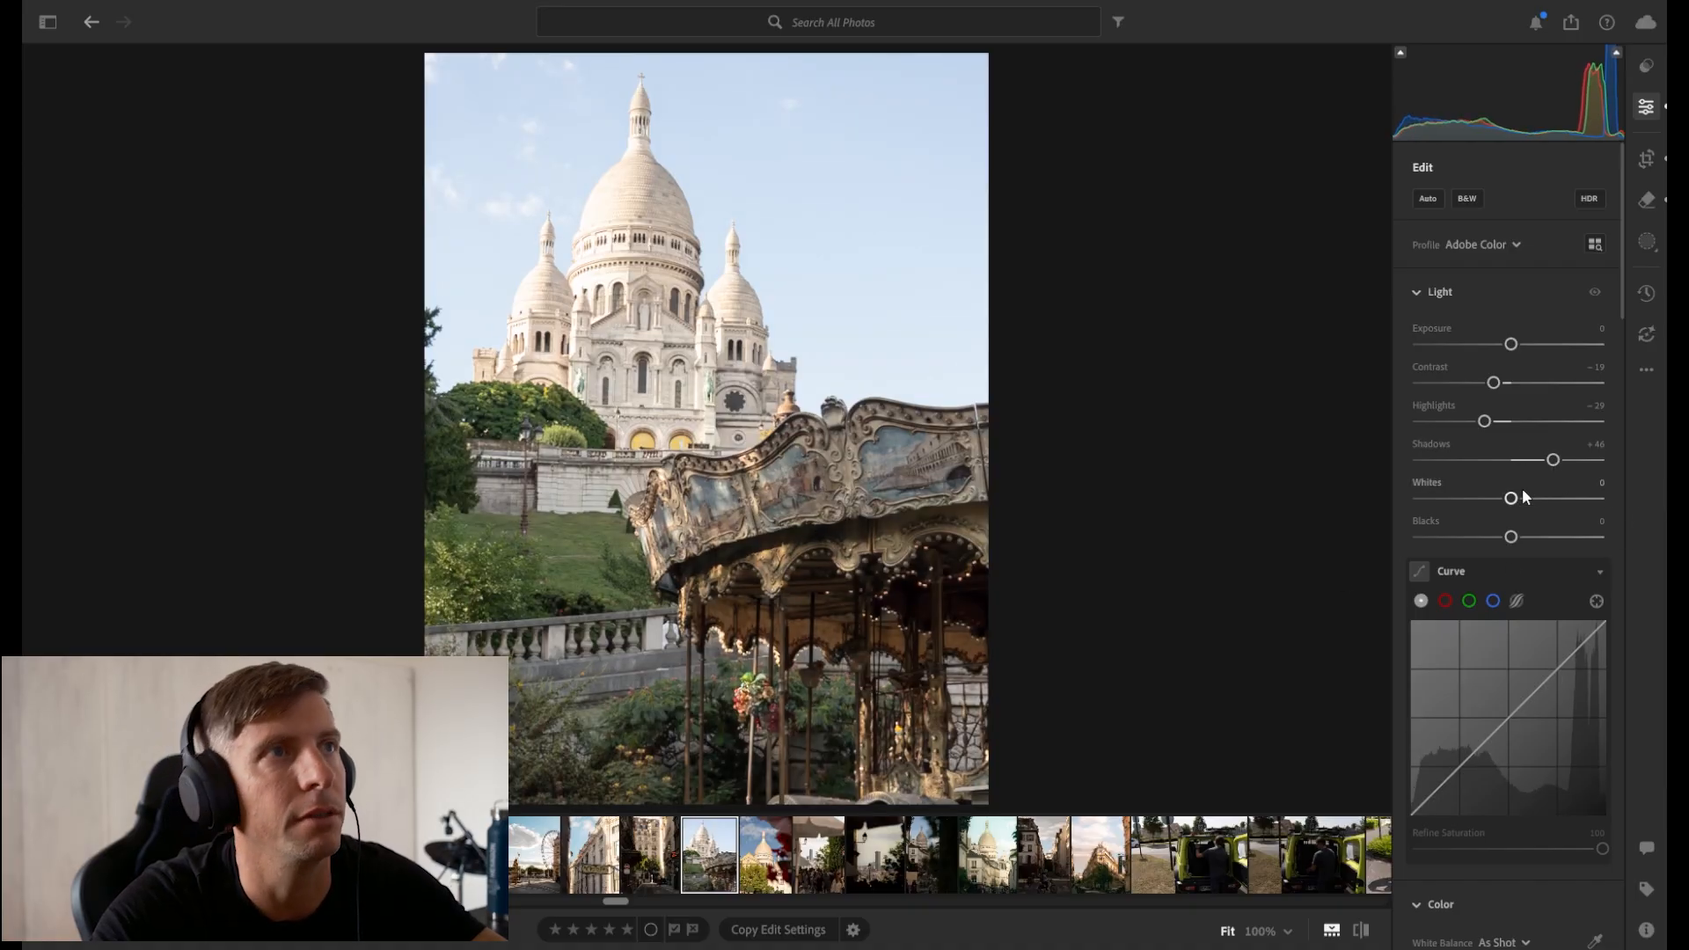
{"action": "left_click_drag", "start_coordinate": [1511, 498], "coordinate": [1498, 542]}
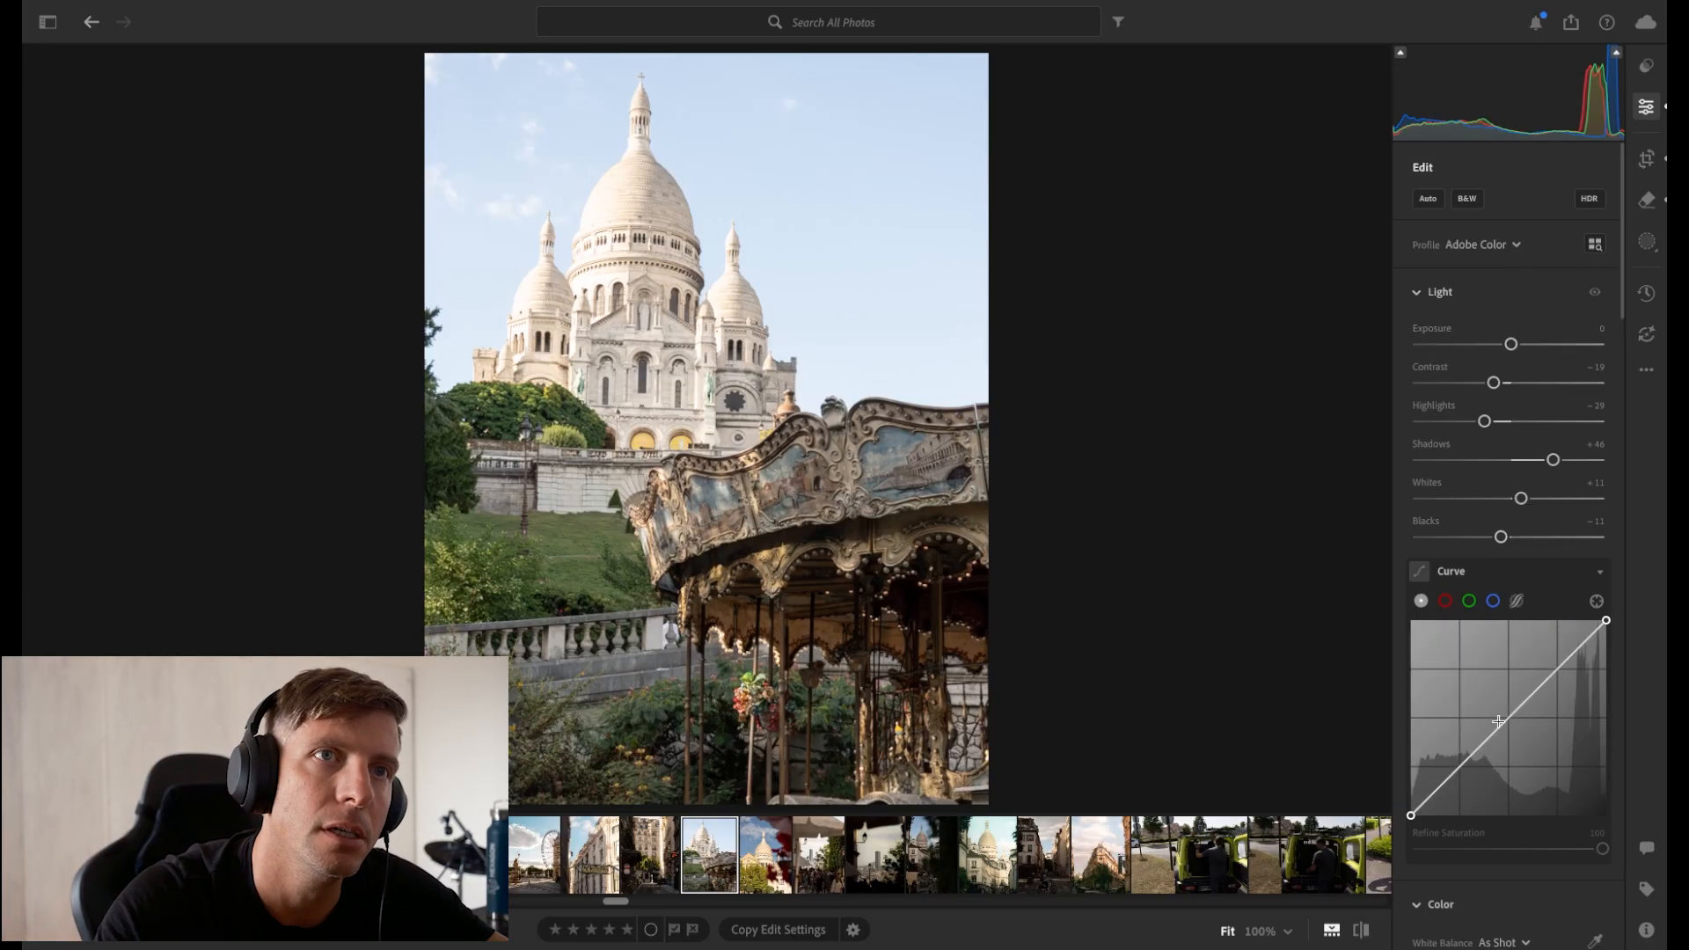
Raise the midtones slightly on the main tone curve, and lower the blue curve's shadows with an anchor point above them.
{"action": "left_click", "coordinate": [1477, 750]}
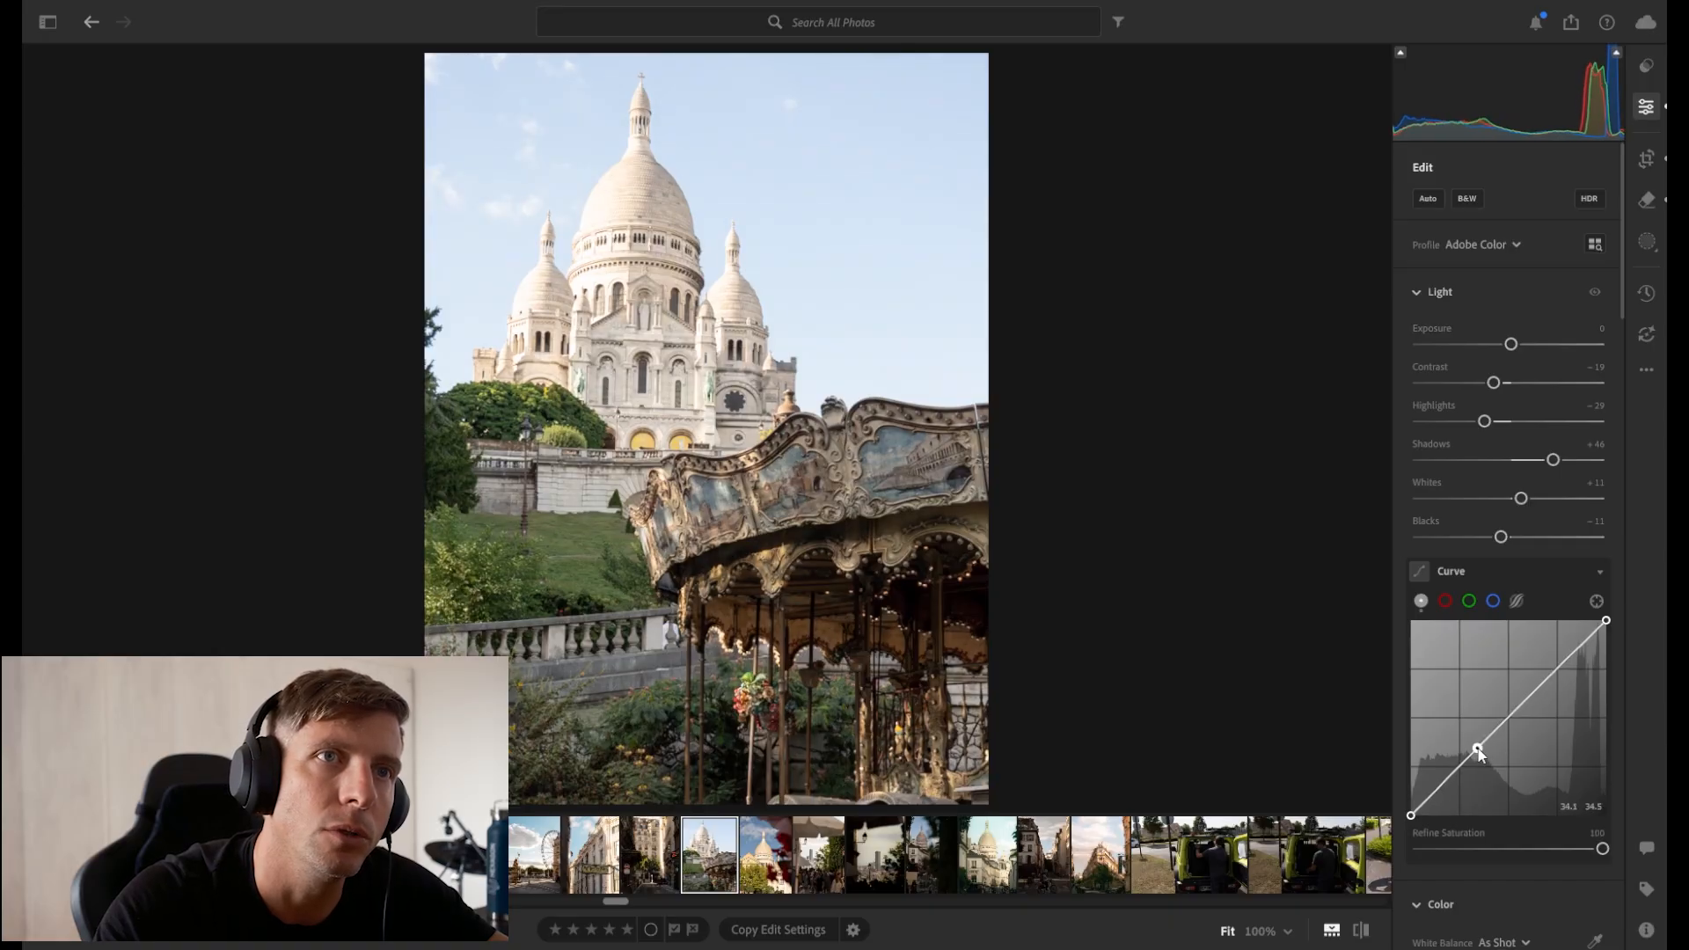
{"action": "left_click_drag", "start_coordinate": [1477, 749], "coordinate": [1508, 717]}
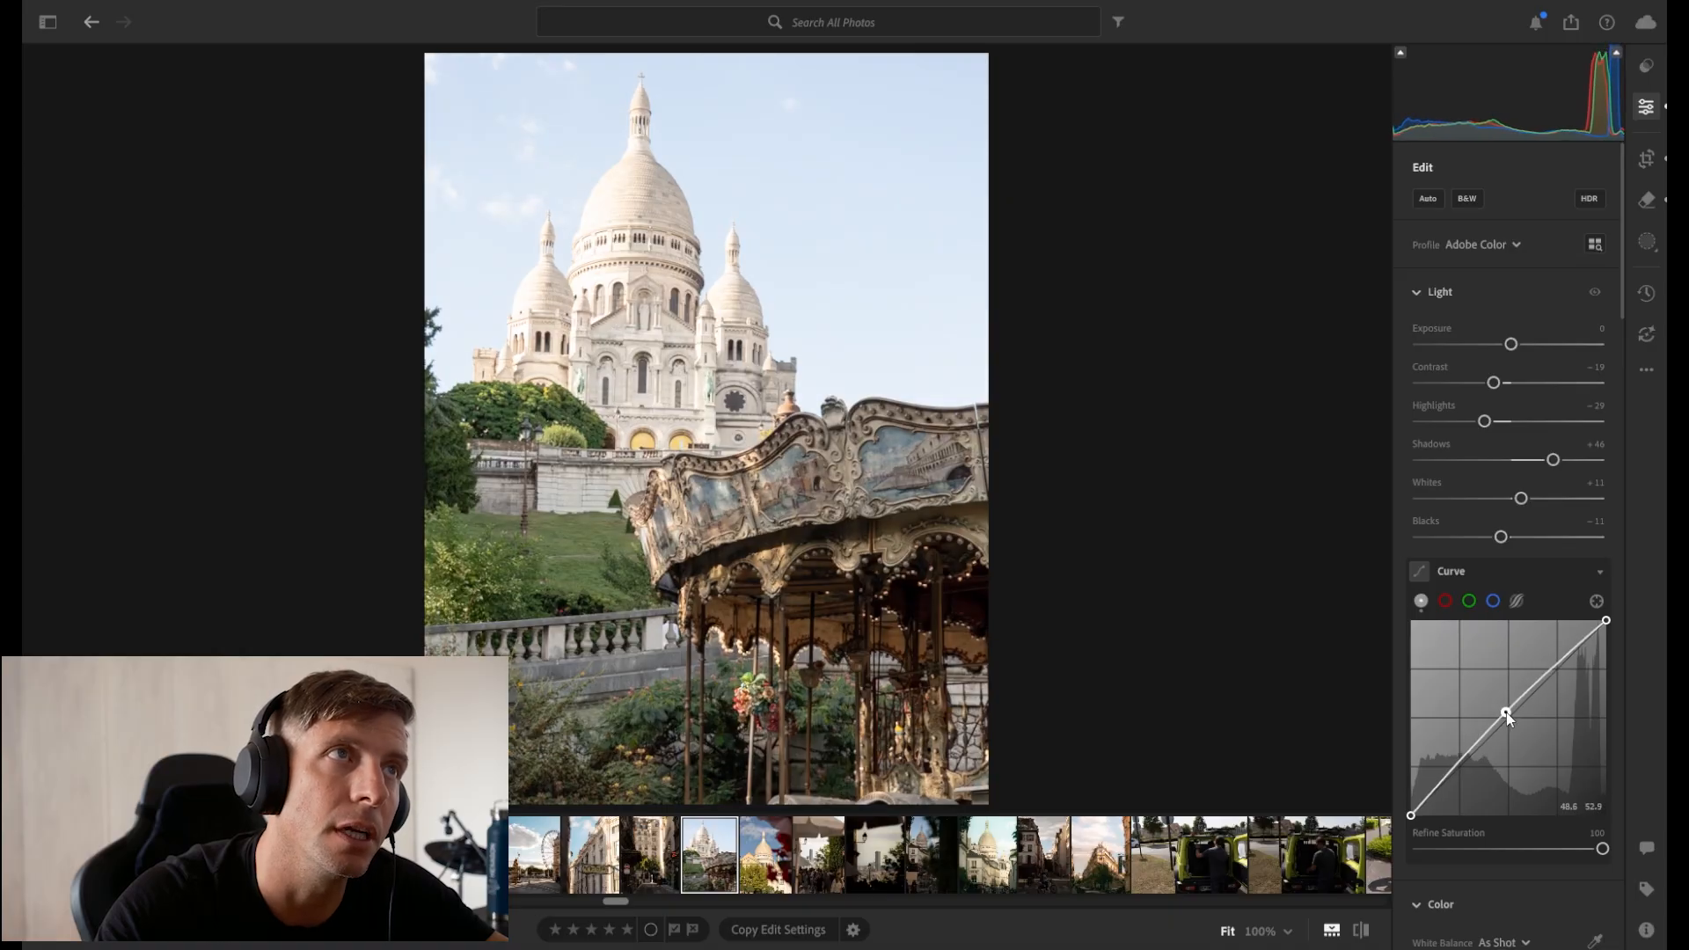
{"action": "left_click", "coordinate": [1492, 601]}
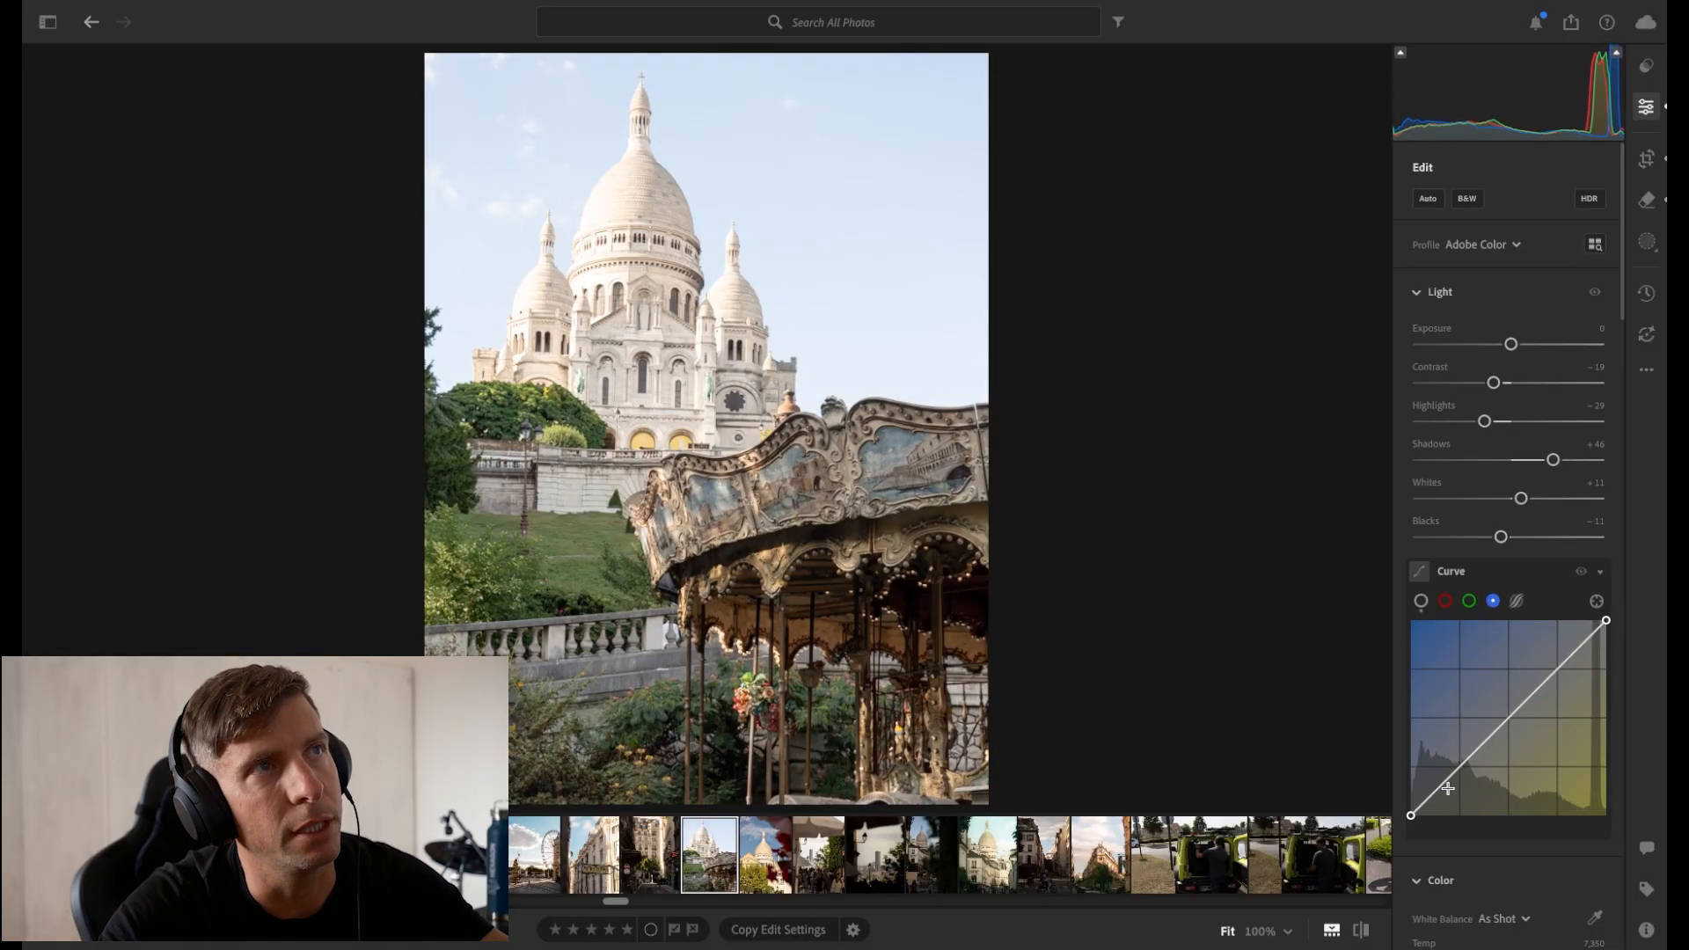
{"action": "left_click", "coordinate": [1441, 786]}
{"action": "left_click_drag", "start_coordinate": [1441, 790], "coordinate": [1448, 795]}
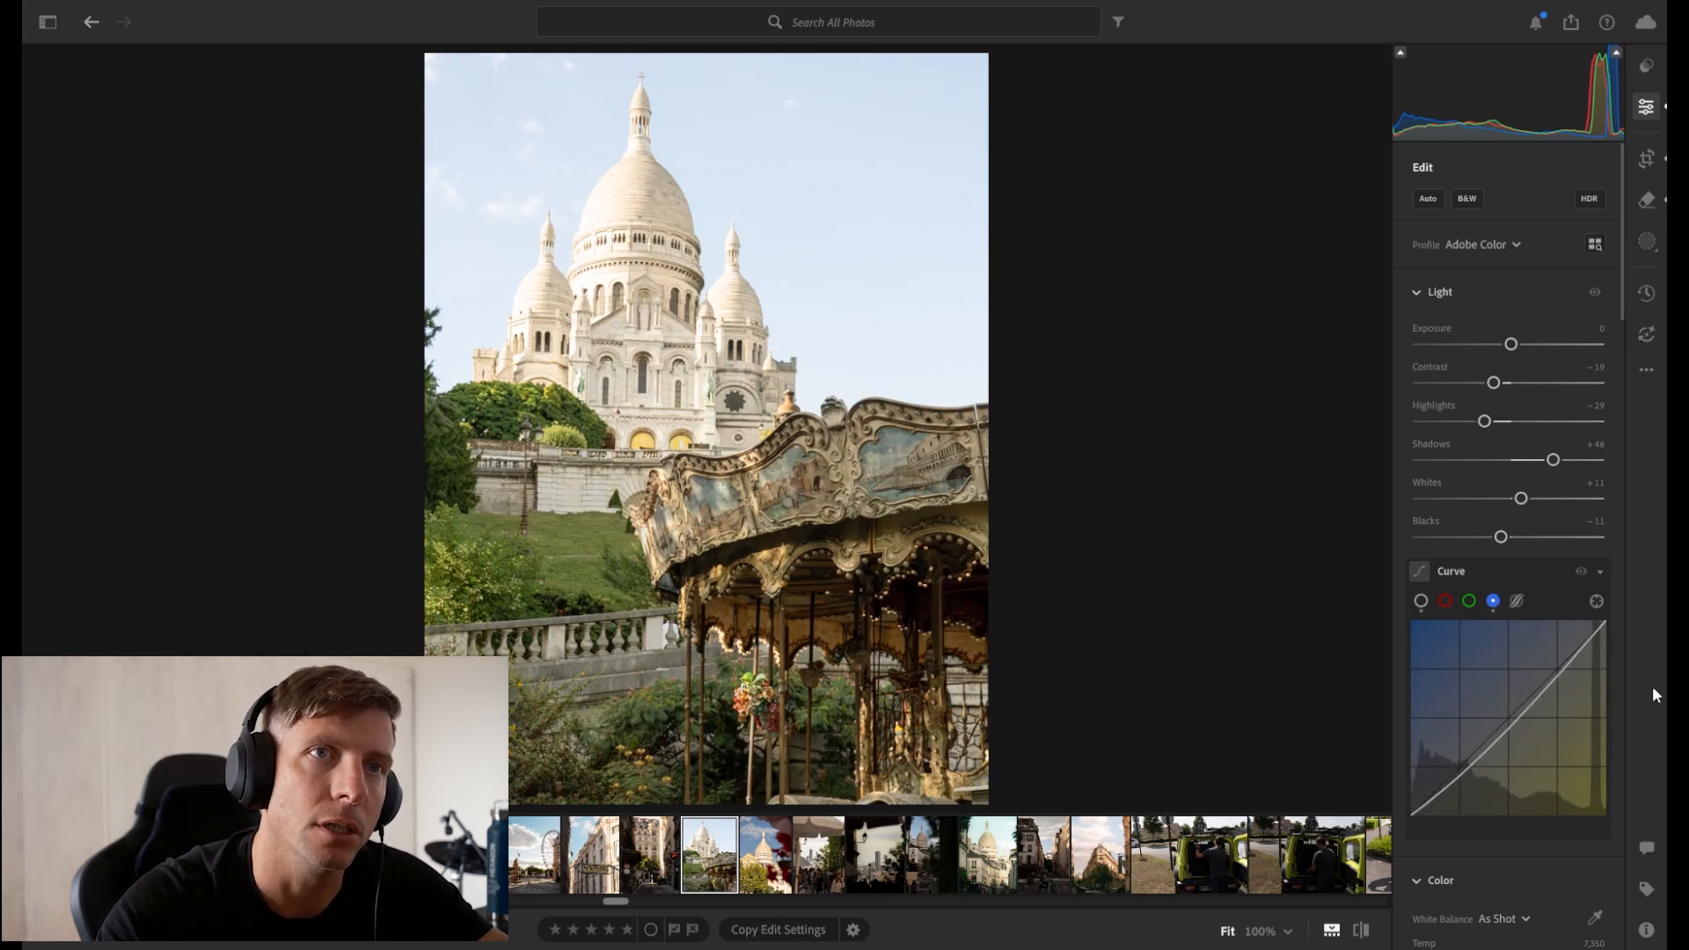
{"action": "left_click", "coordinate": [1467, 764]}
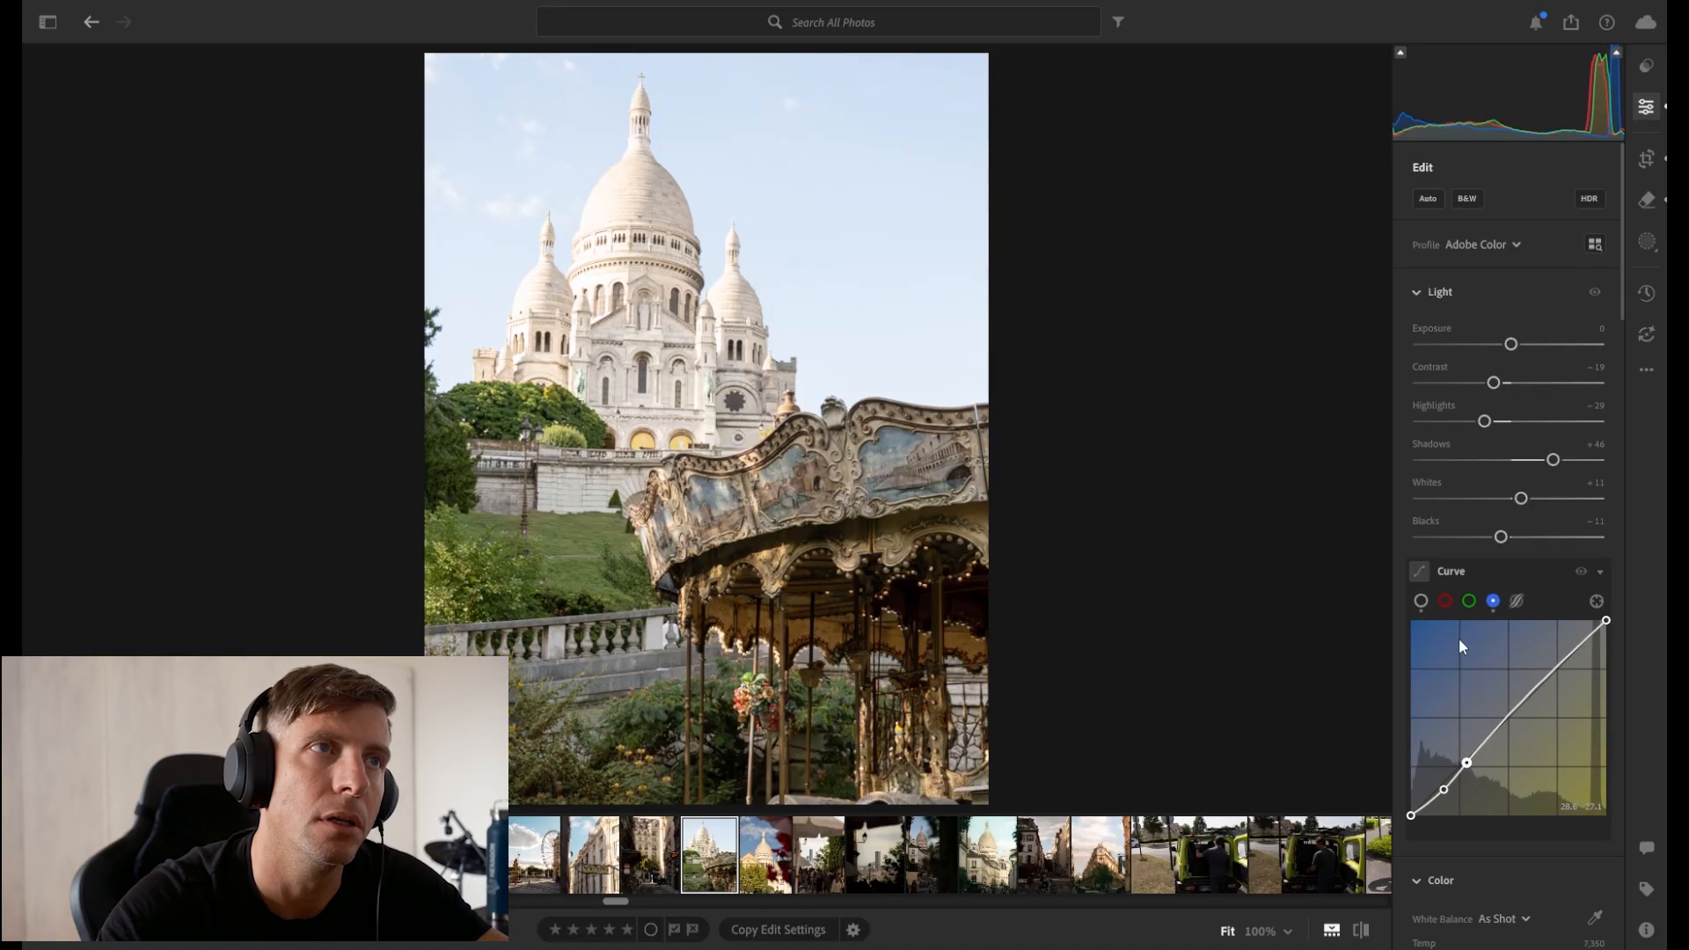
Lower the shadows slightly on the red tone curve and anchor it with a second point near the lower midtones.
{"action": "left_click", "coordinate": [1469, 601]}
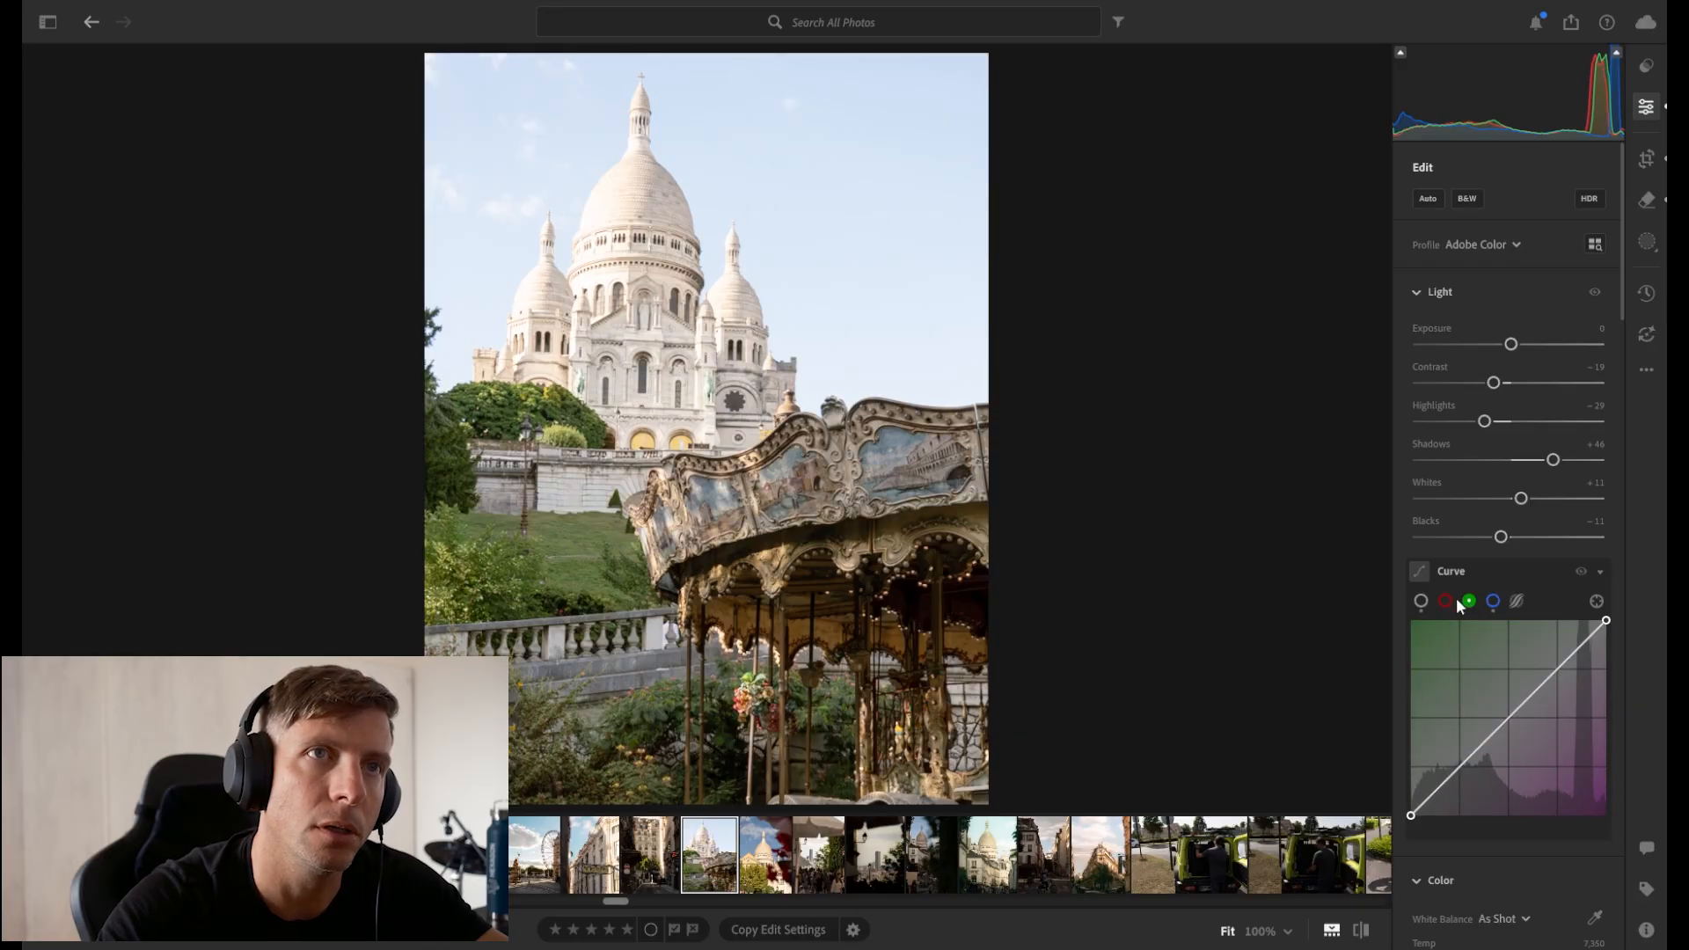
{"action": "left_click", "coordinate": [1445, 603]}
{"action": "left_click", "coordinate": [1439, 786]}
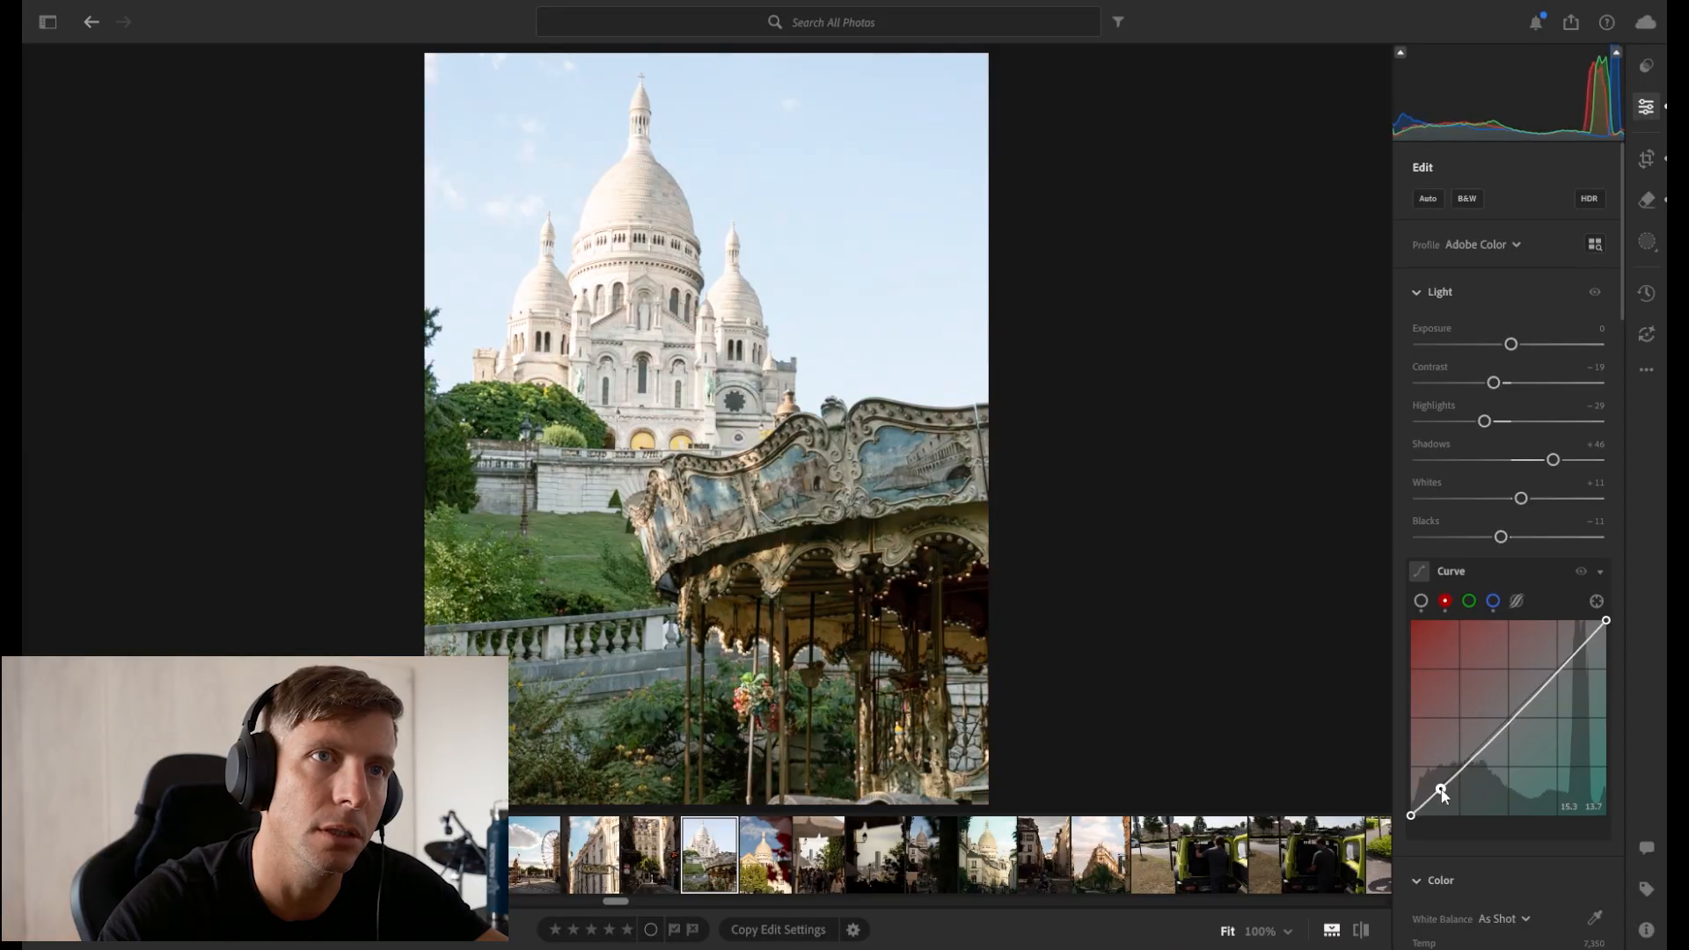
{"action": "left_click", "coordinate": [1482, 745]}
{"action": "left_click_drag", "start_coordinate": [1483, 747], "coordinate": [1485, 744]}
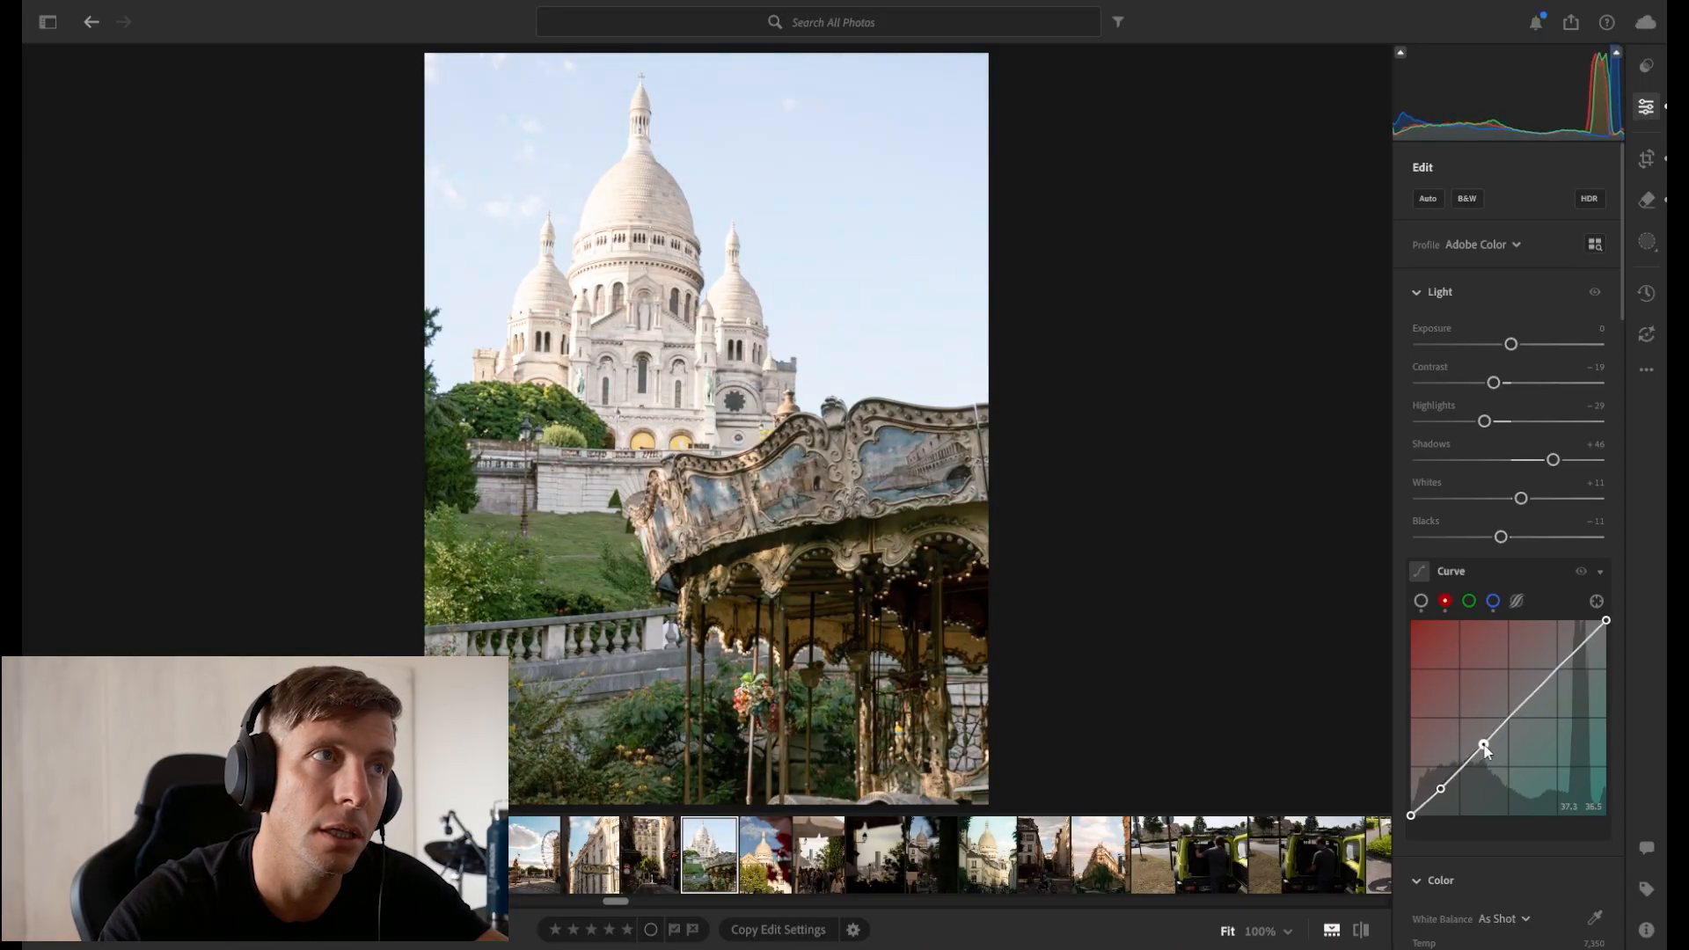
Compare the photo with and without the tone curve adjustments.
{"action": "left_click", "coordinate": [1575, 577]}
{"action": "left_click", "coordinate": [1574, 577]}
{"action": "left_click", "coordinate": [1574, 577]}
{"action": "left_click", "coordinate": [1575, 577]}
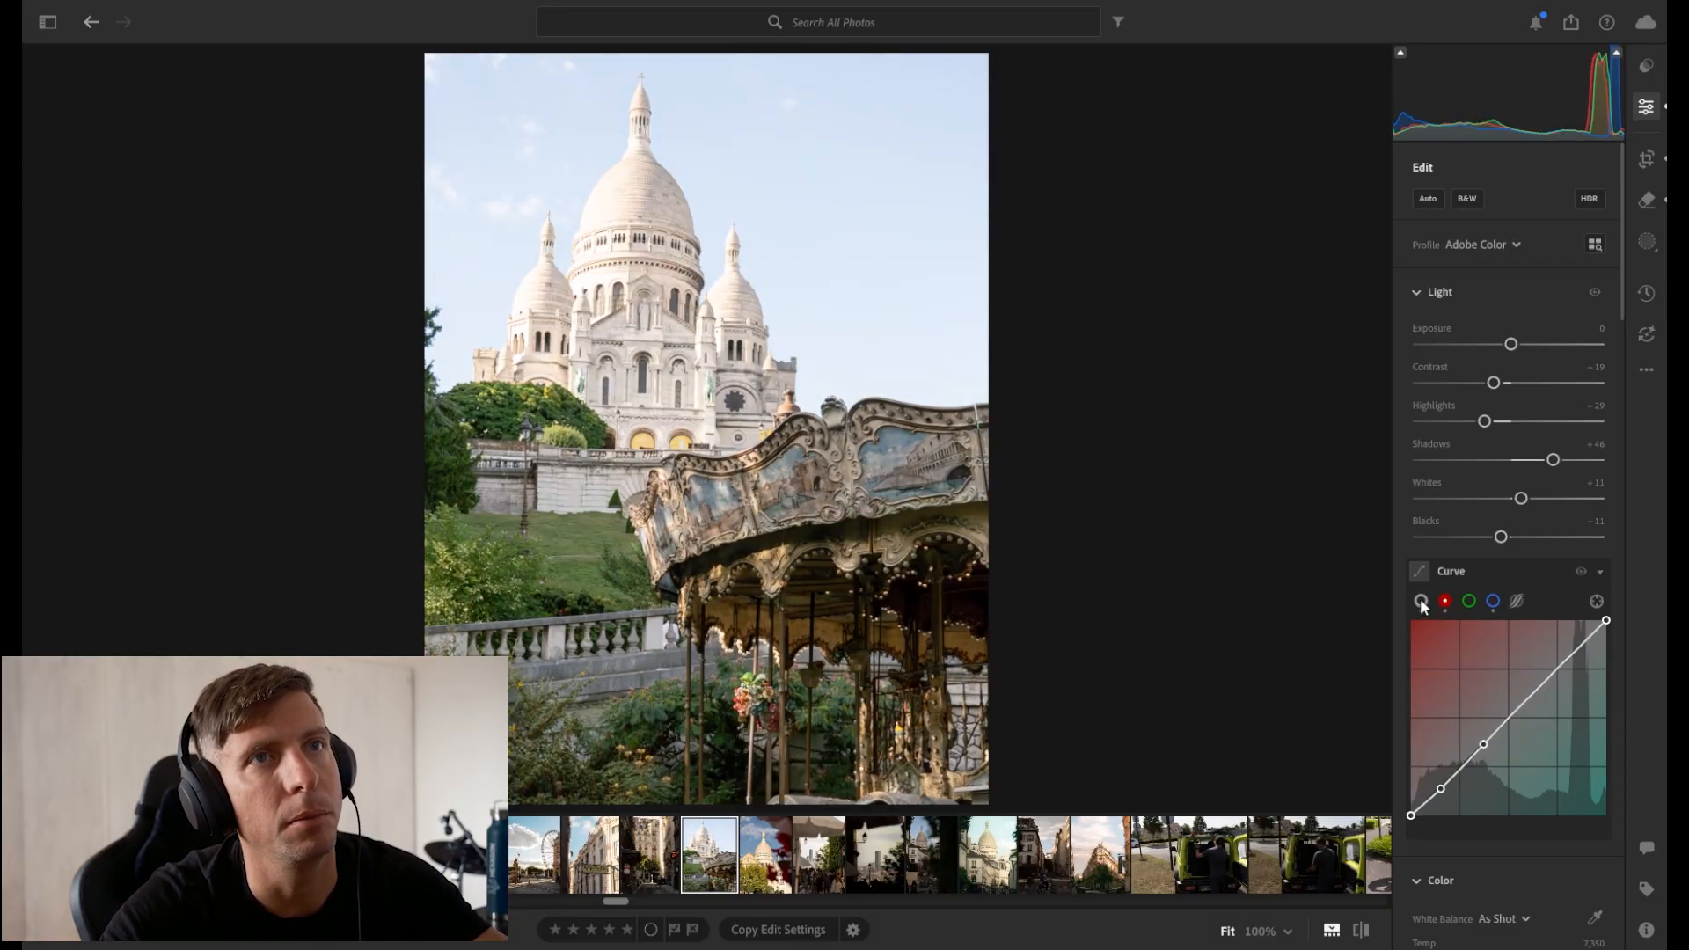
Fine-tune the midtone point on the main tone curve and collapse the curve editor.
{"action": "left_click", "coordinate": [1420, 602]}
{"action": "left_click_drag", "start_coordinate": [1506, 720], "coordinate": [1508, 717]}
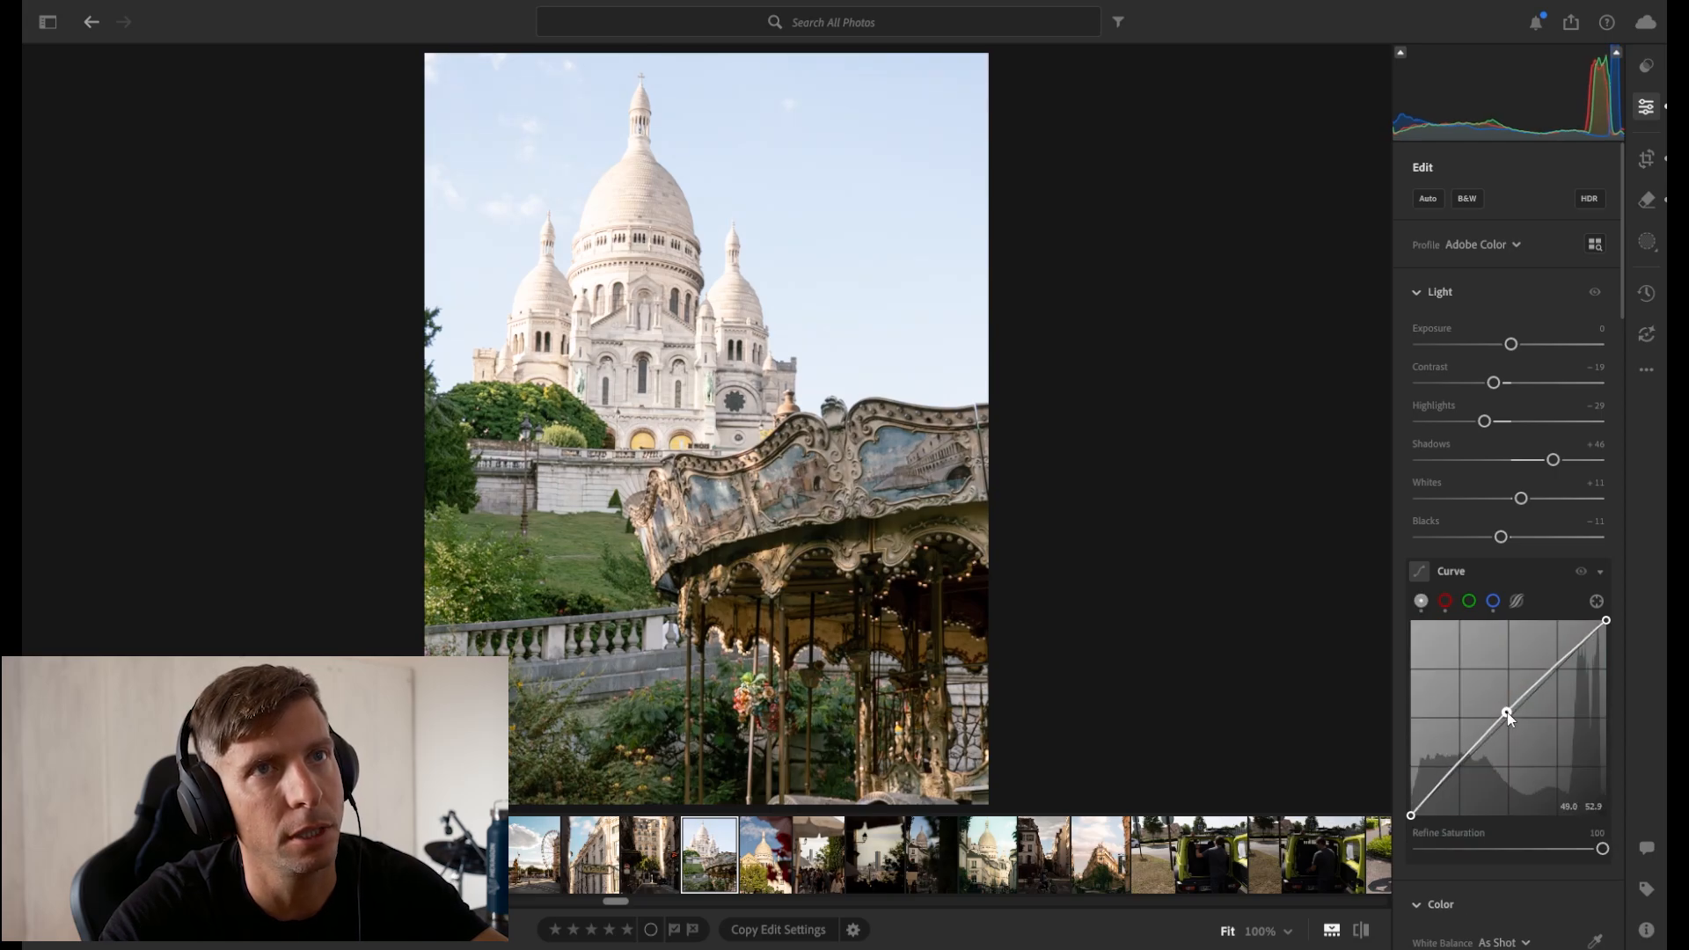
{"action": "double_click", "coordinate": [1506, 715]}
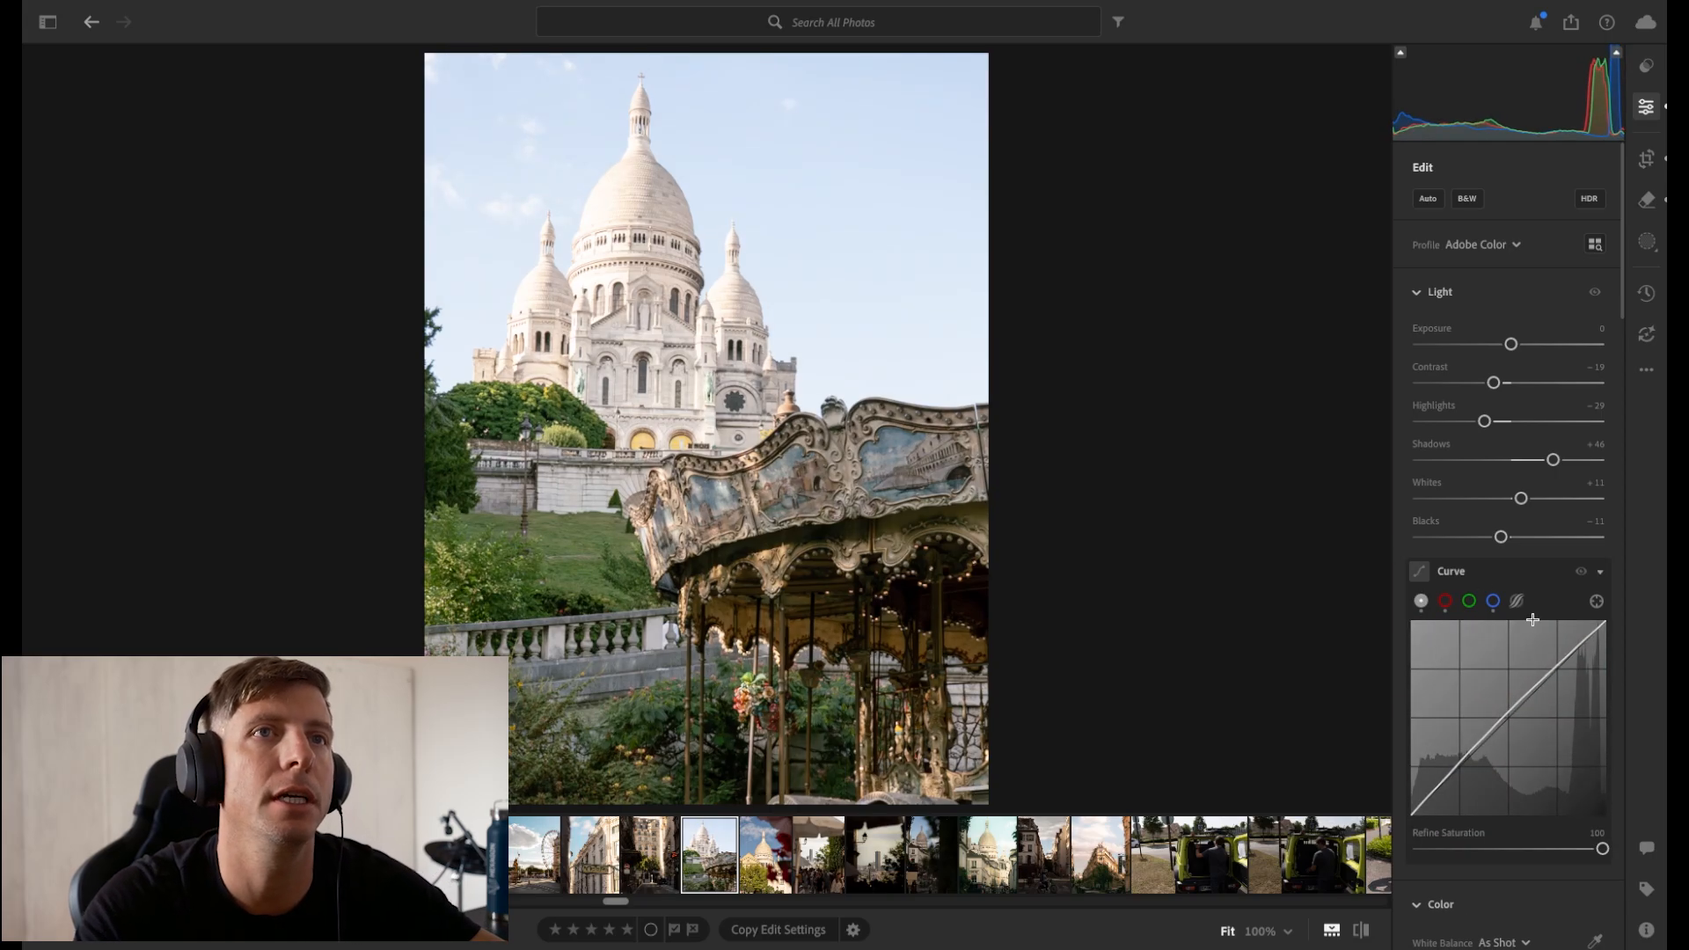
{"action": "left_click", "coordinate": [1596, 573]}
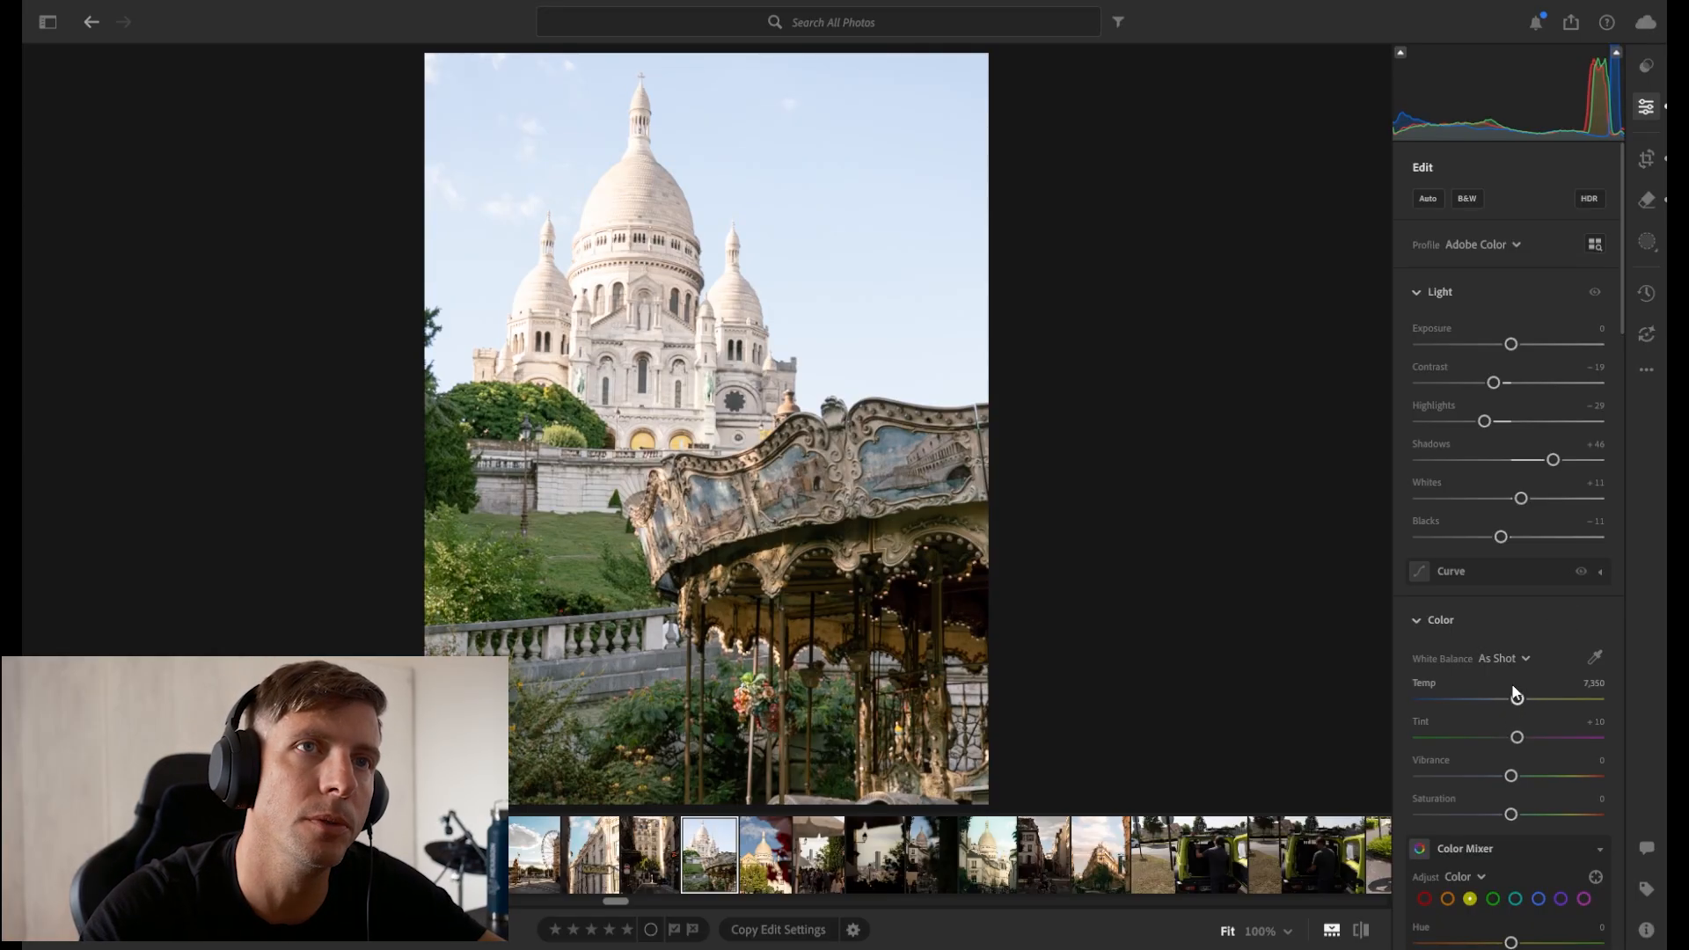
Warm the white balance to a temperature of 8,108, and set Vibrance to +21 and Saturation to -7.
{"action": "left_click_drag", "start_coordinate": [1517, 698], "coordinate": [1529, 700]}
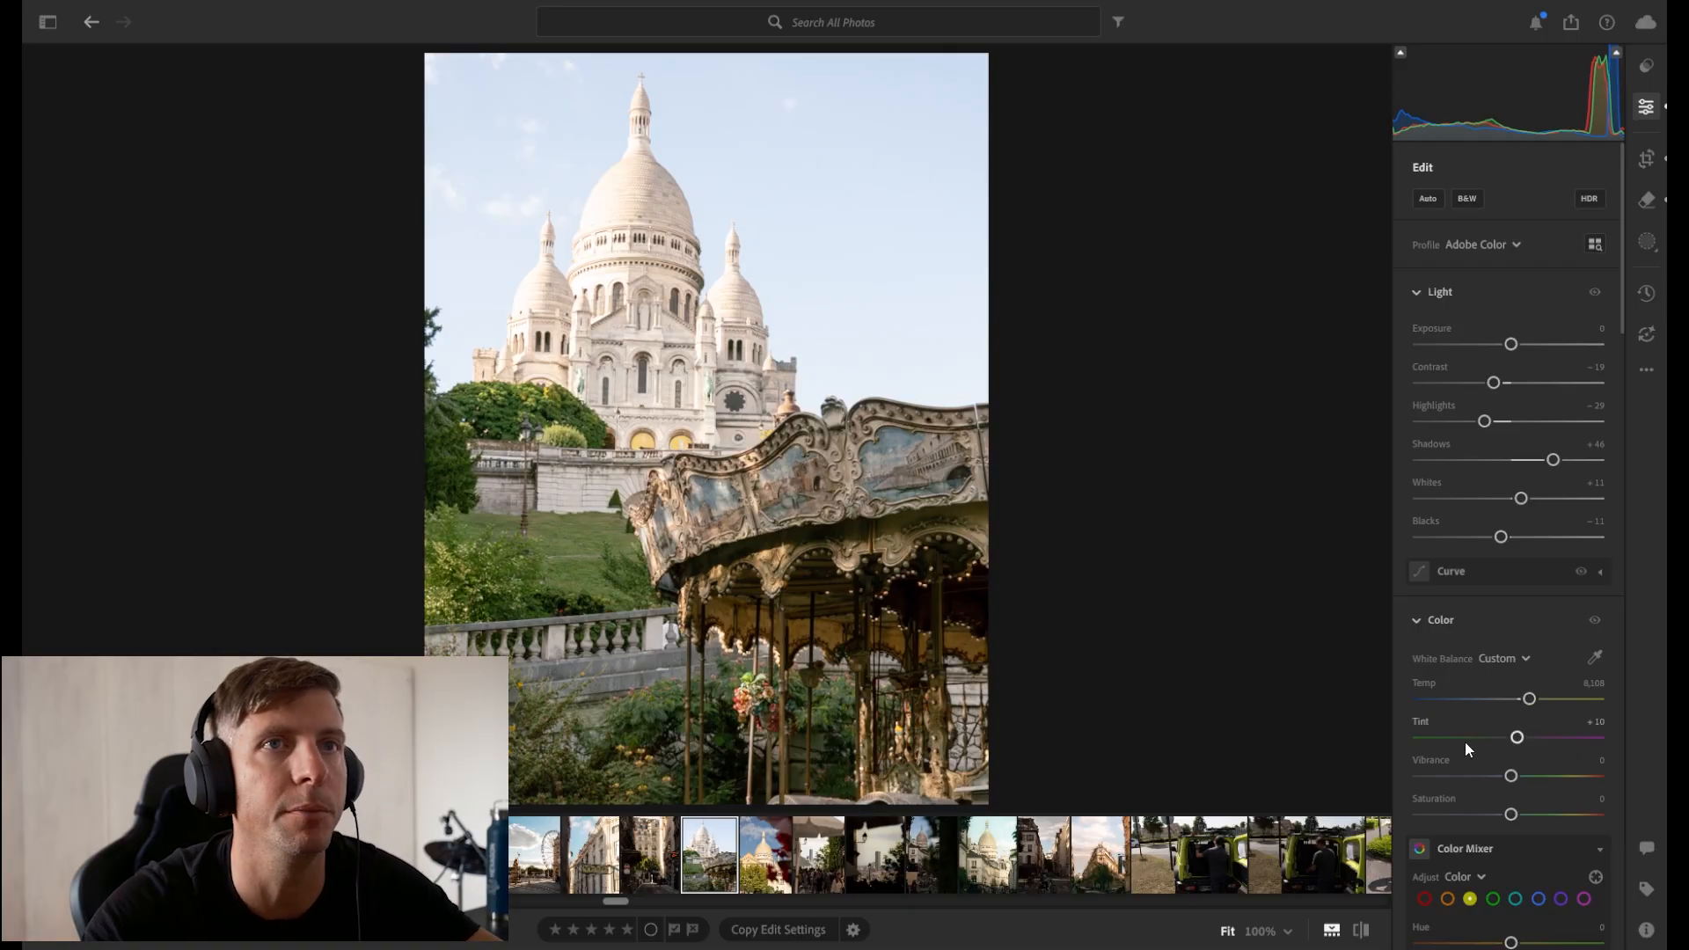
{"action": "left_click_drag", "start_coordinate": [1510, 776], "coordinate": [1541, 790]}
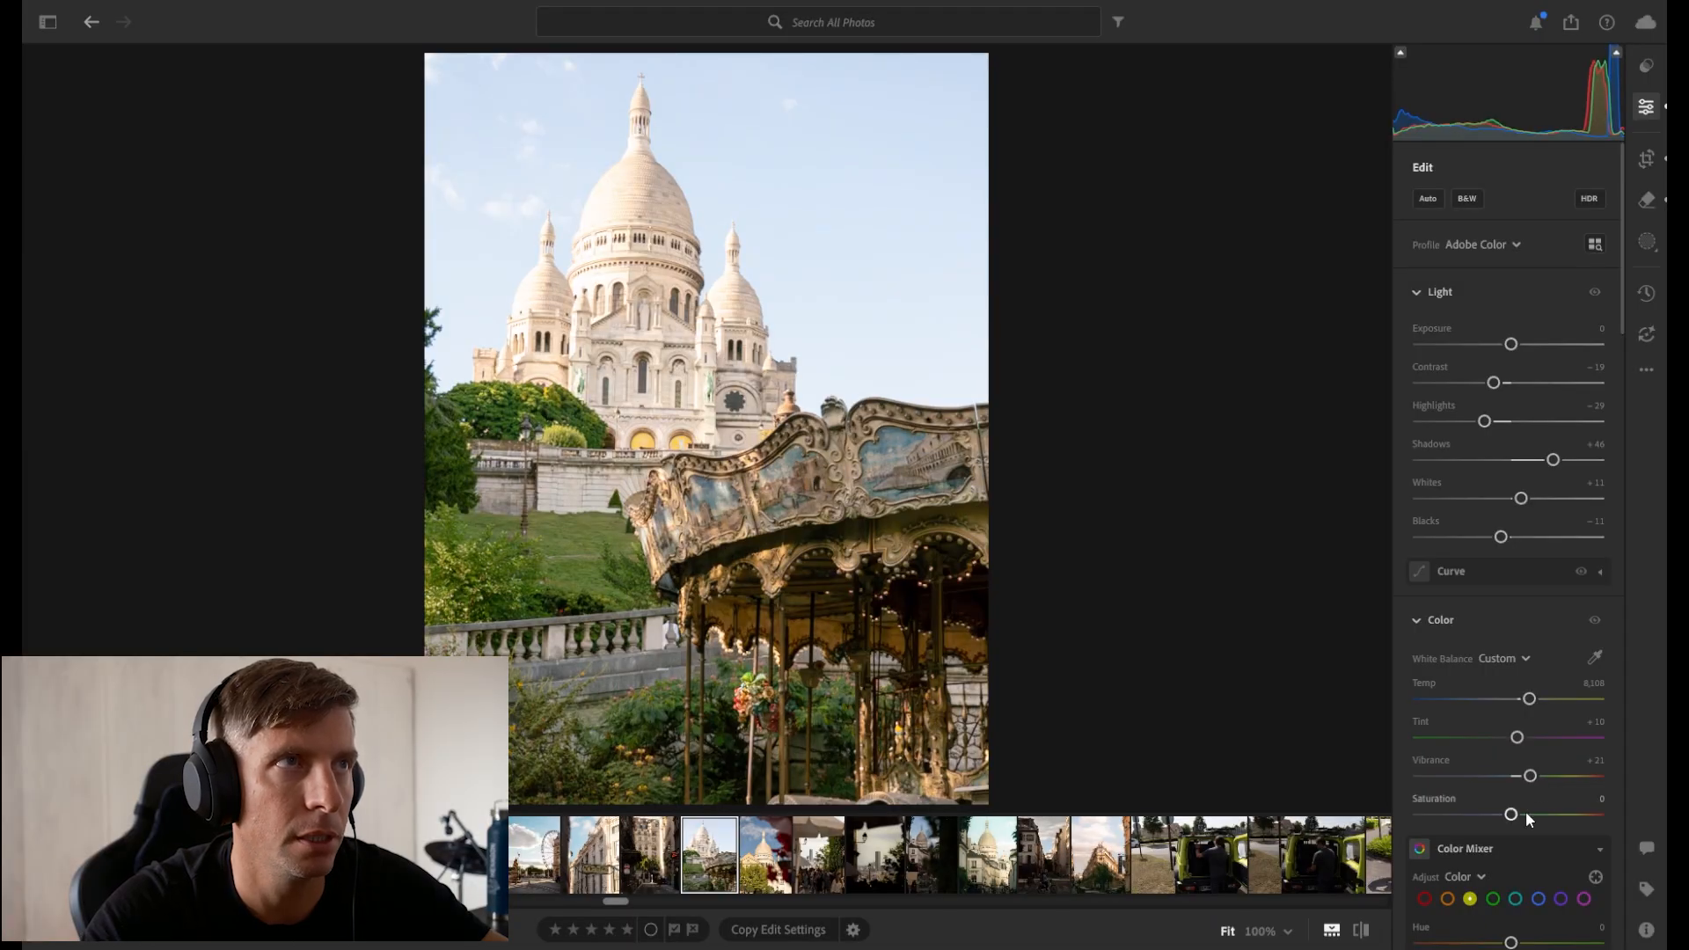
{"action": "left_click_drag", "start_coordinate": [1511, 816], "coordinate": [1505, 816]}
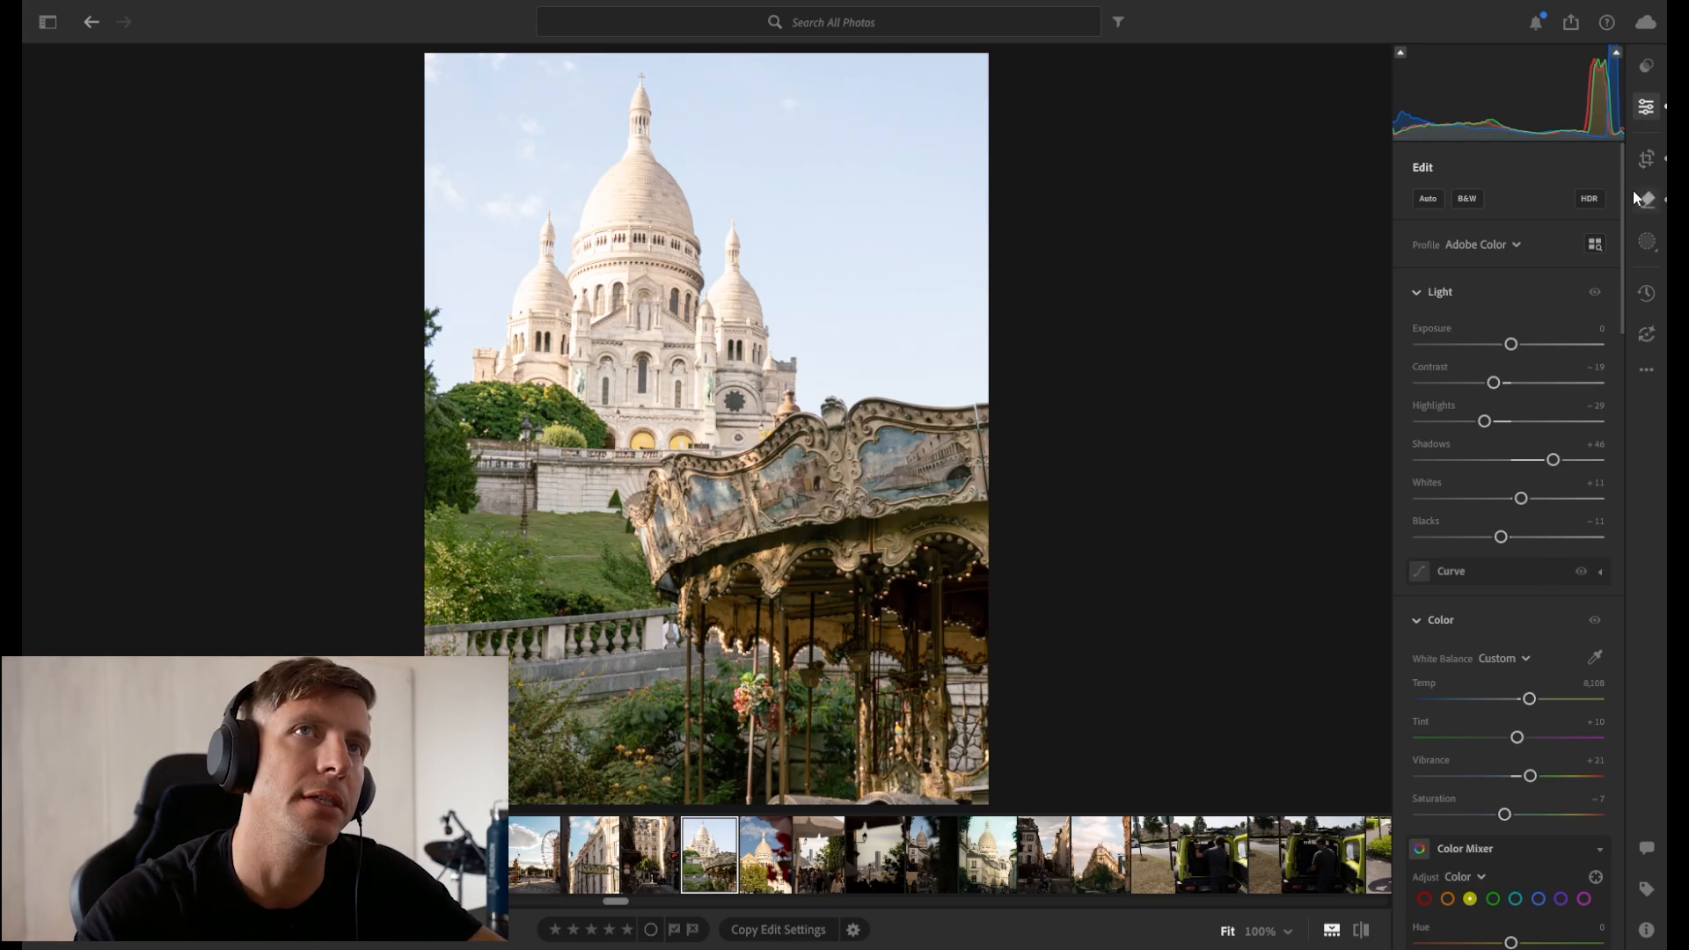
Adjust the yellows in the Color Mixer to Hue -10 and Luminance -16.
{"action": "scroll", "coordinate": [1615, 246], "scroll_direction": "down", "scroll_amount": 3}
{"action": "left_click_drag", "start_coordinate": [1615, 264], "coordinate": [1615, 305]}
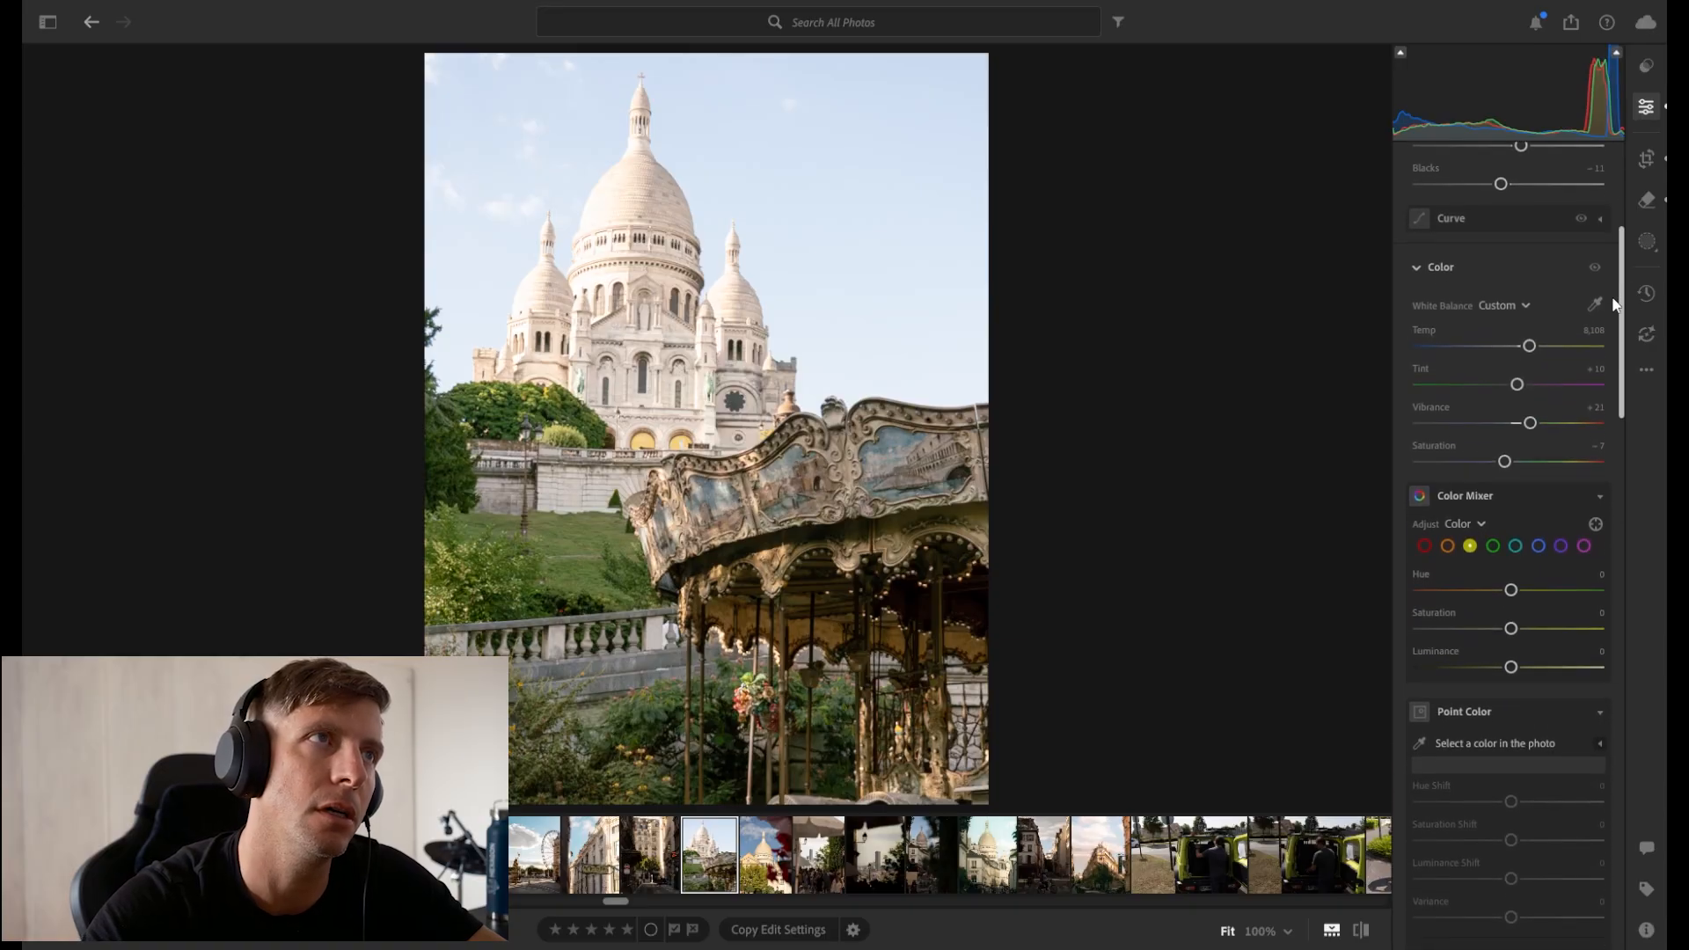
{"action": "left_click_drag", "start_coordinate": [1510, 589], "coordinate": [1502, 590]}
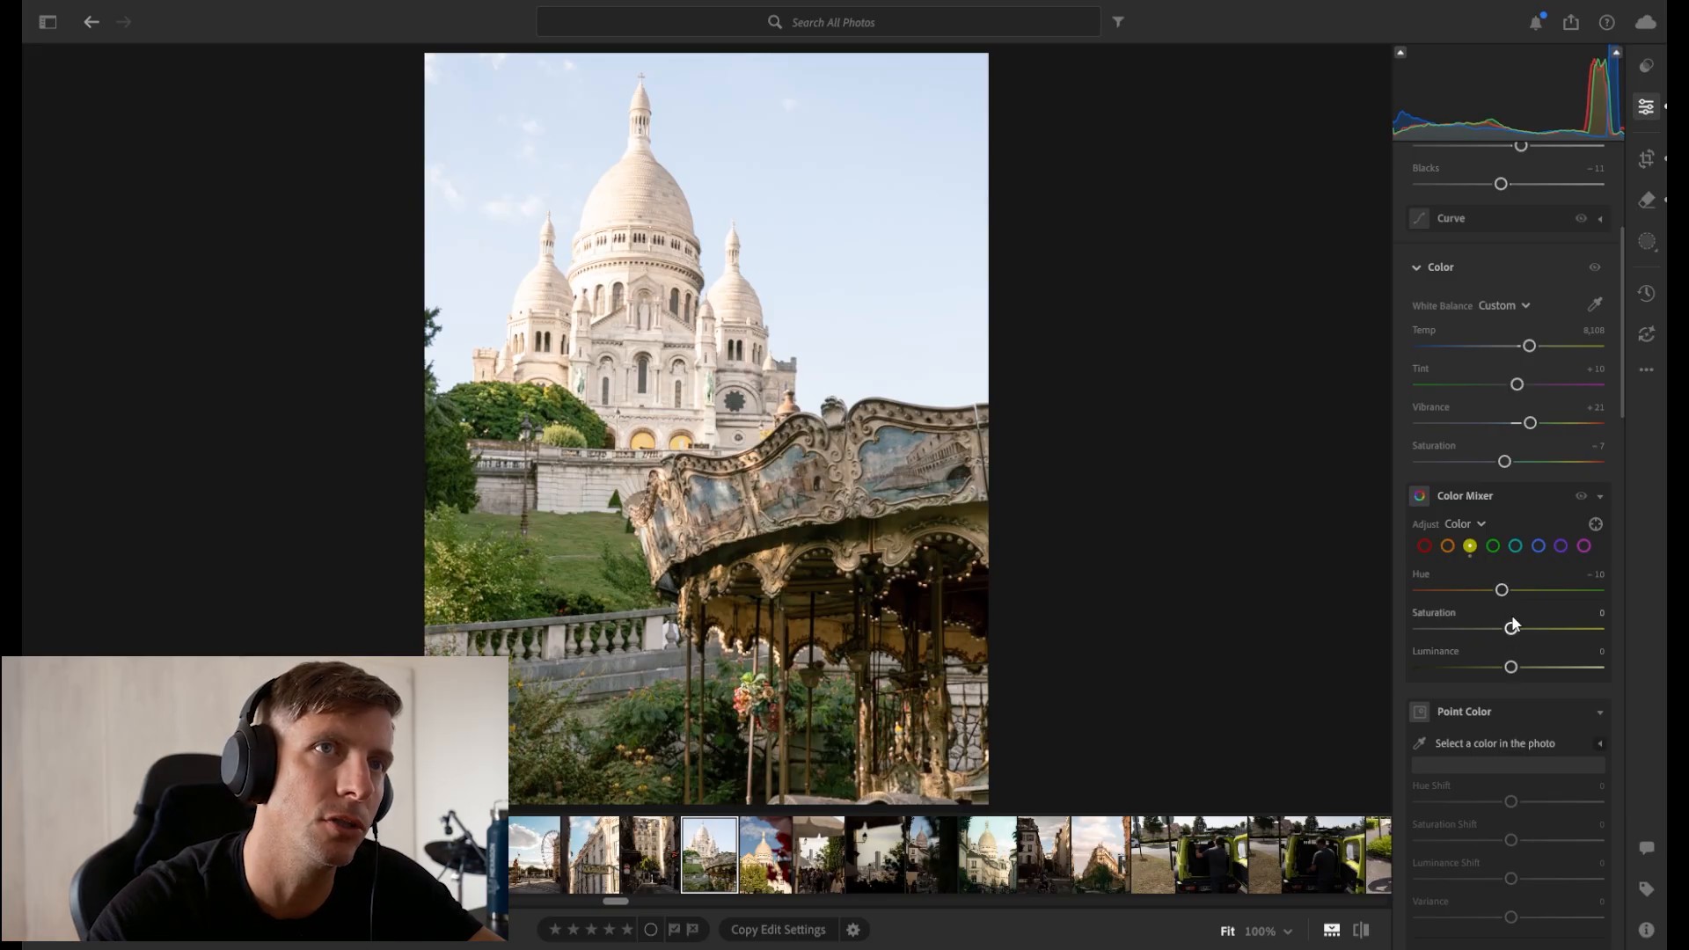
{"action": "mouse_move", "coordinate": [1511, 668]}
{"action": "left_mouse_down"}
{"action": "mouse_move", "coordinate": [1460, 666]}
{"action": "mouse_move", "coordinate": [1541, 659]}
{"action": "mouse_move", "coordinate": [1492, 653]}
{"action": "left_mouse_up"}
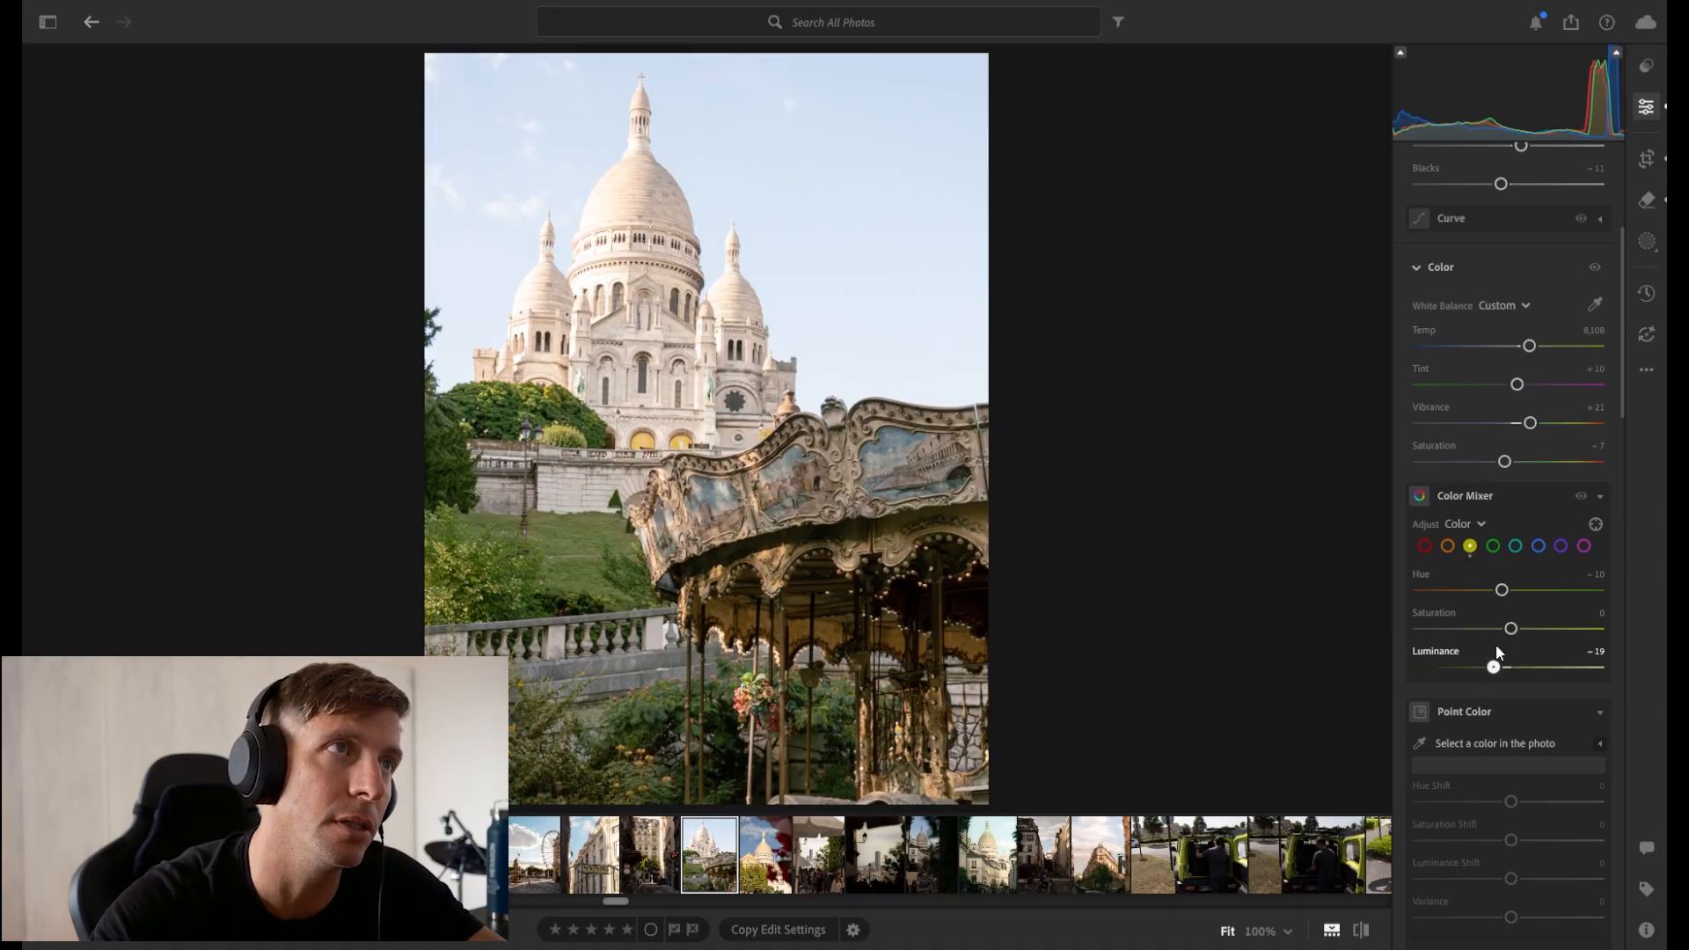
{"action": "left_click_drag", "start_coordinate": [1499, 650], "coordinate": [1498, 641]}
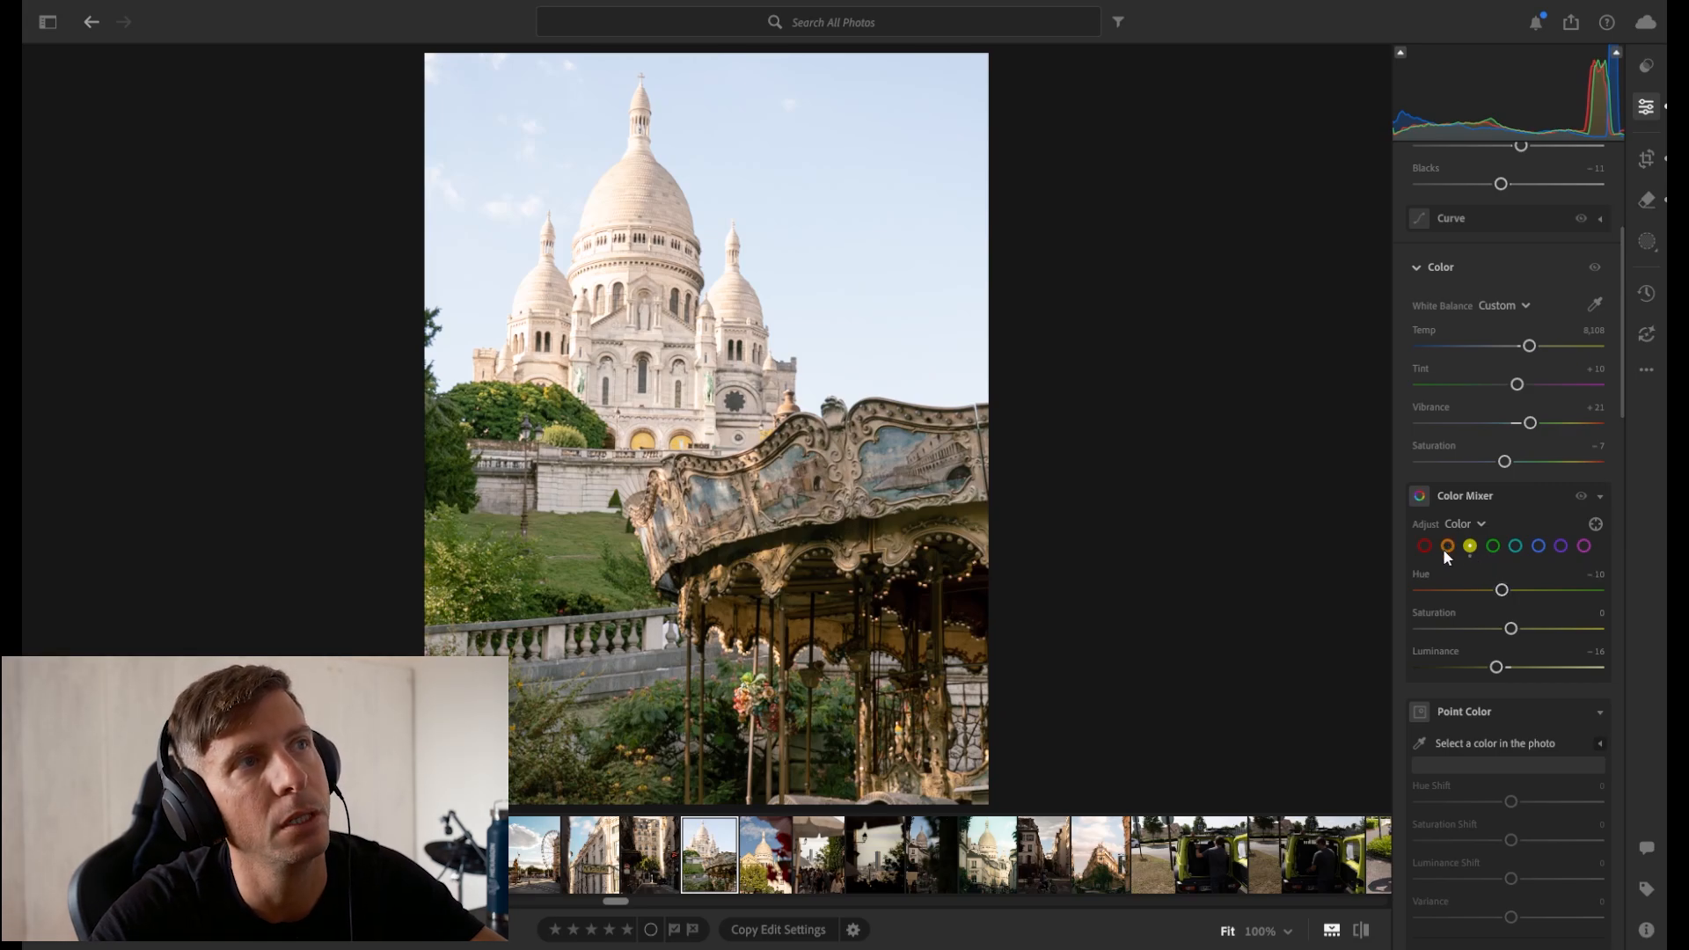
Adjust the greens in the Color Mixer to Hue -22 and Luminance +50.
{"action": "left_click", "coordinate": [1494, 546]}
{"action": "mouse_move", "coordinate": [1504, 590]}
{"action": "left_mouse_down"}
{"action": "mouse_move", "coordinate": [1488, 589]}
{"action": "mouse_move", "coordinate": [1496, 567]}
{"action": "left_mouse_up"}
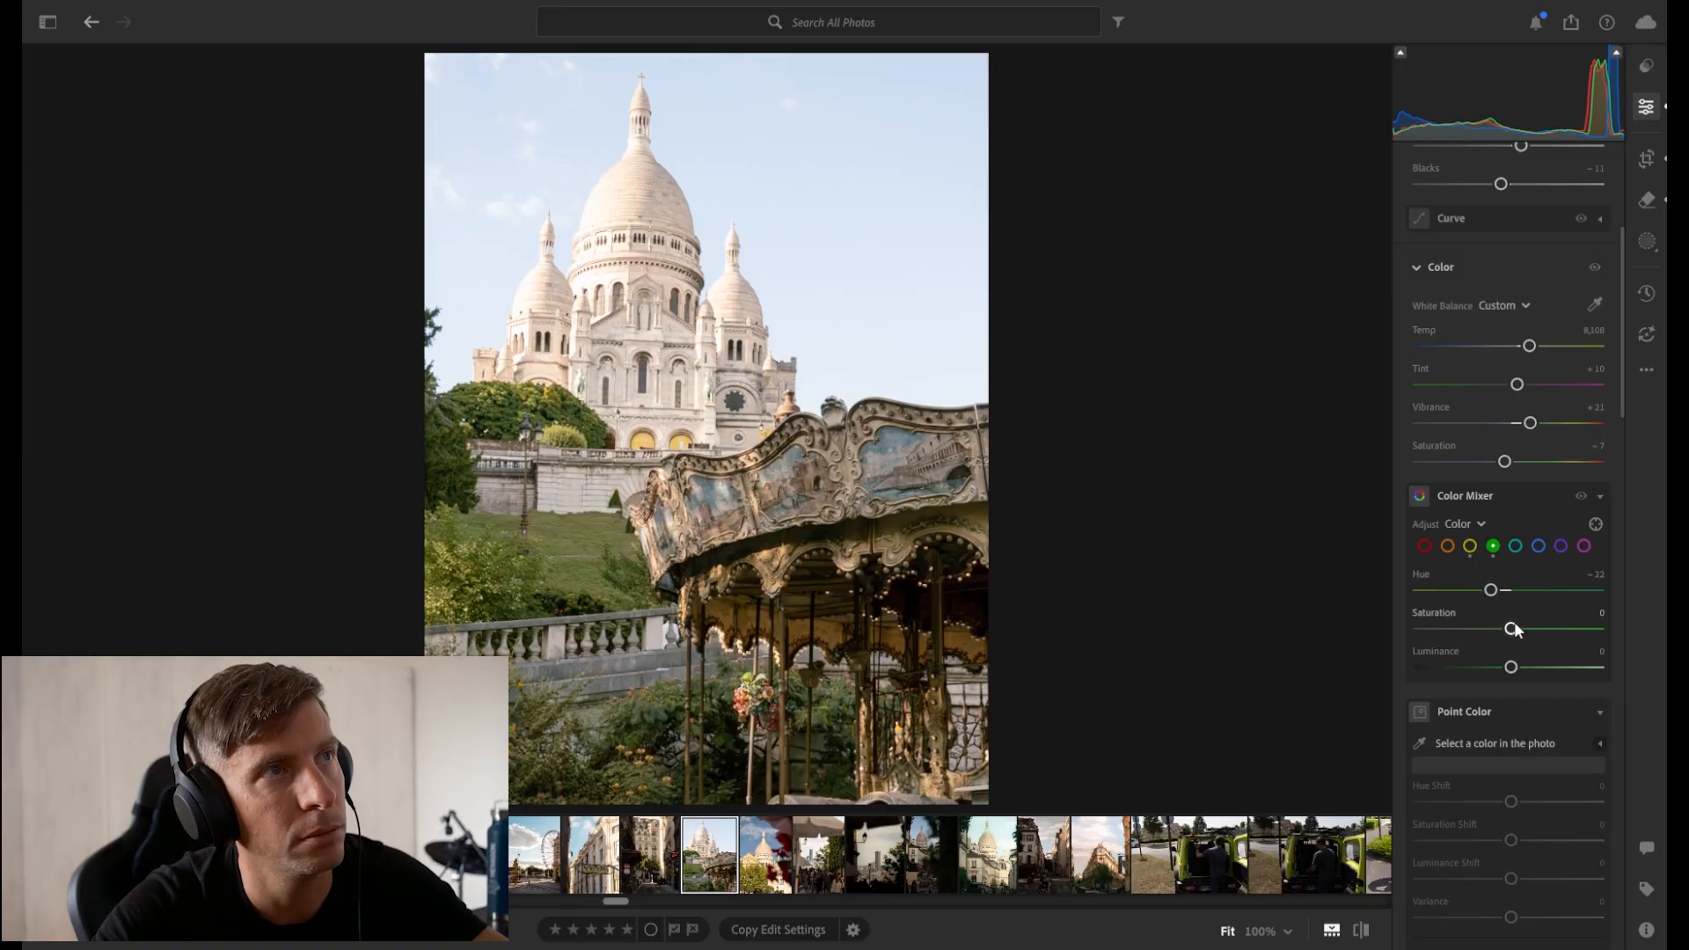
{"action": "left_click_drag", "start_coordinate": [1511, 667], "coordinate": [1562, 670]}
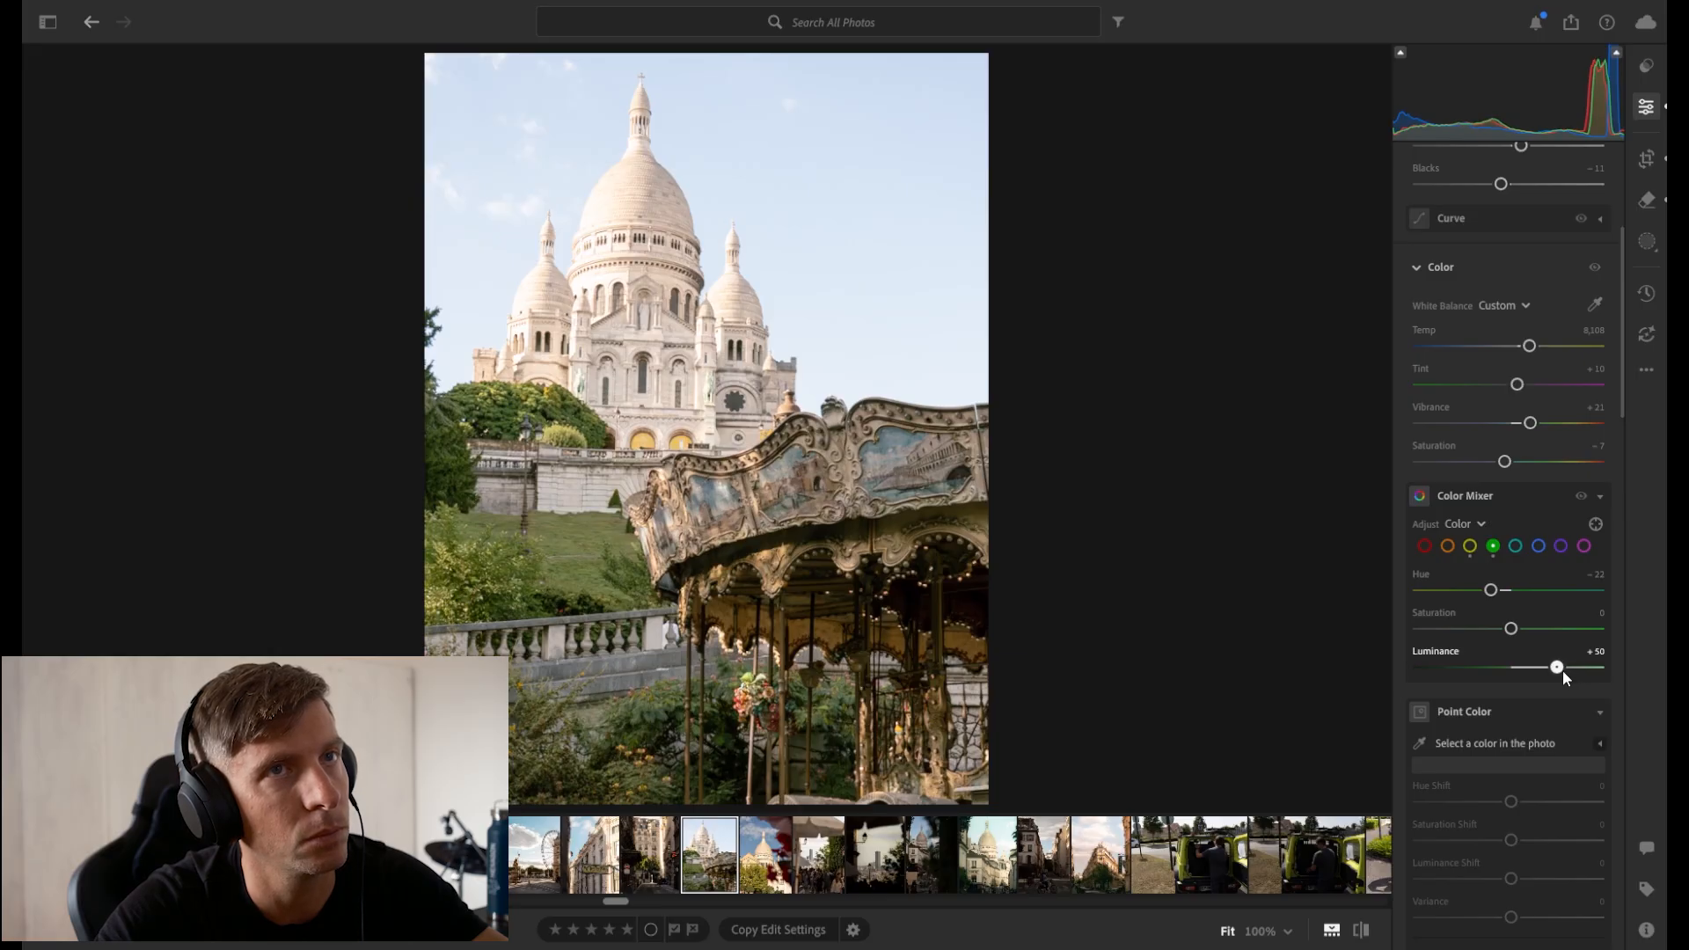
Adjust the oranges and purples in the Color Mixer and set the magentas' Saturation to -100.
{"action": "left_click", "coordinate": [1447, 546]}
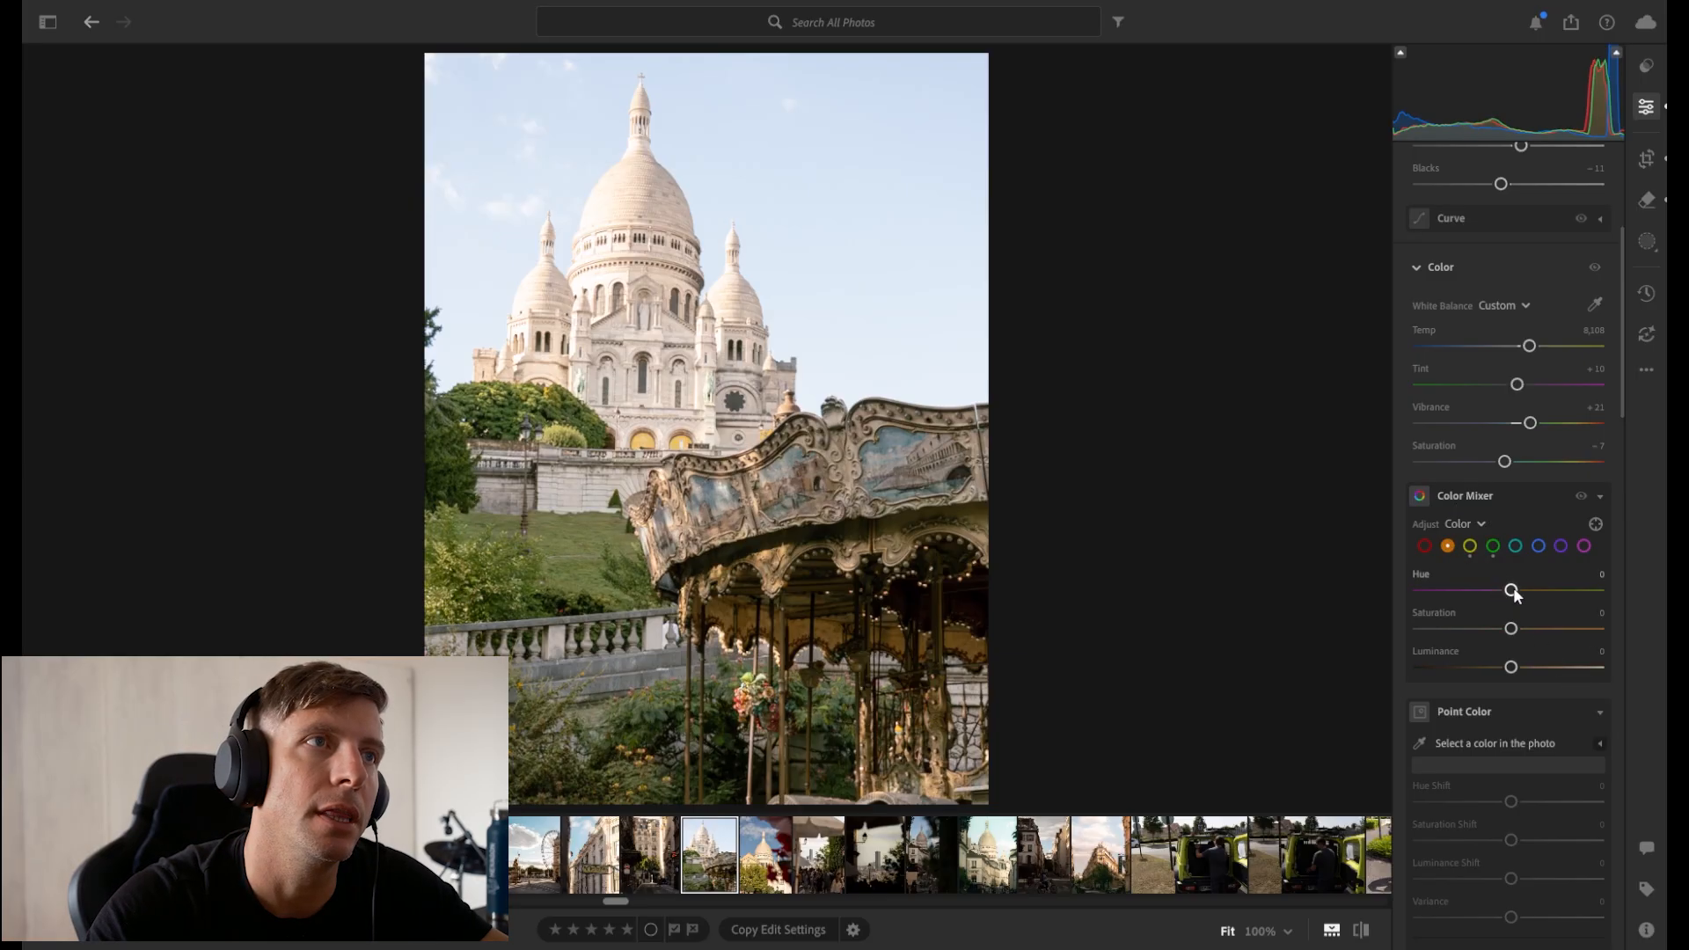
{"action": "left_click_drag", "start_coordinate": [1513, 589], "coordinate": [1284, 621]}
{"action": "left_click", "coordinate": [1560, 545]}
{"action": "left_click", "coordinate": [1583, 547]}
{"action": "left_click_drag", "start_coordinate": [1436, 628], "coordinate": [1321, 612]}
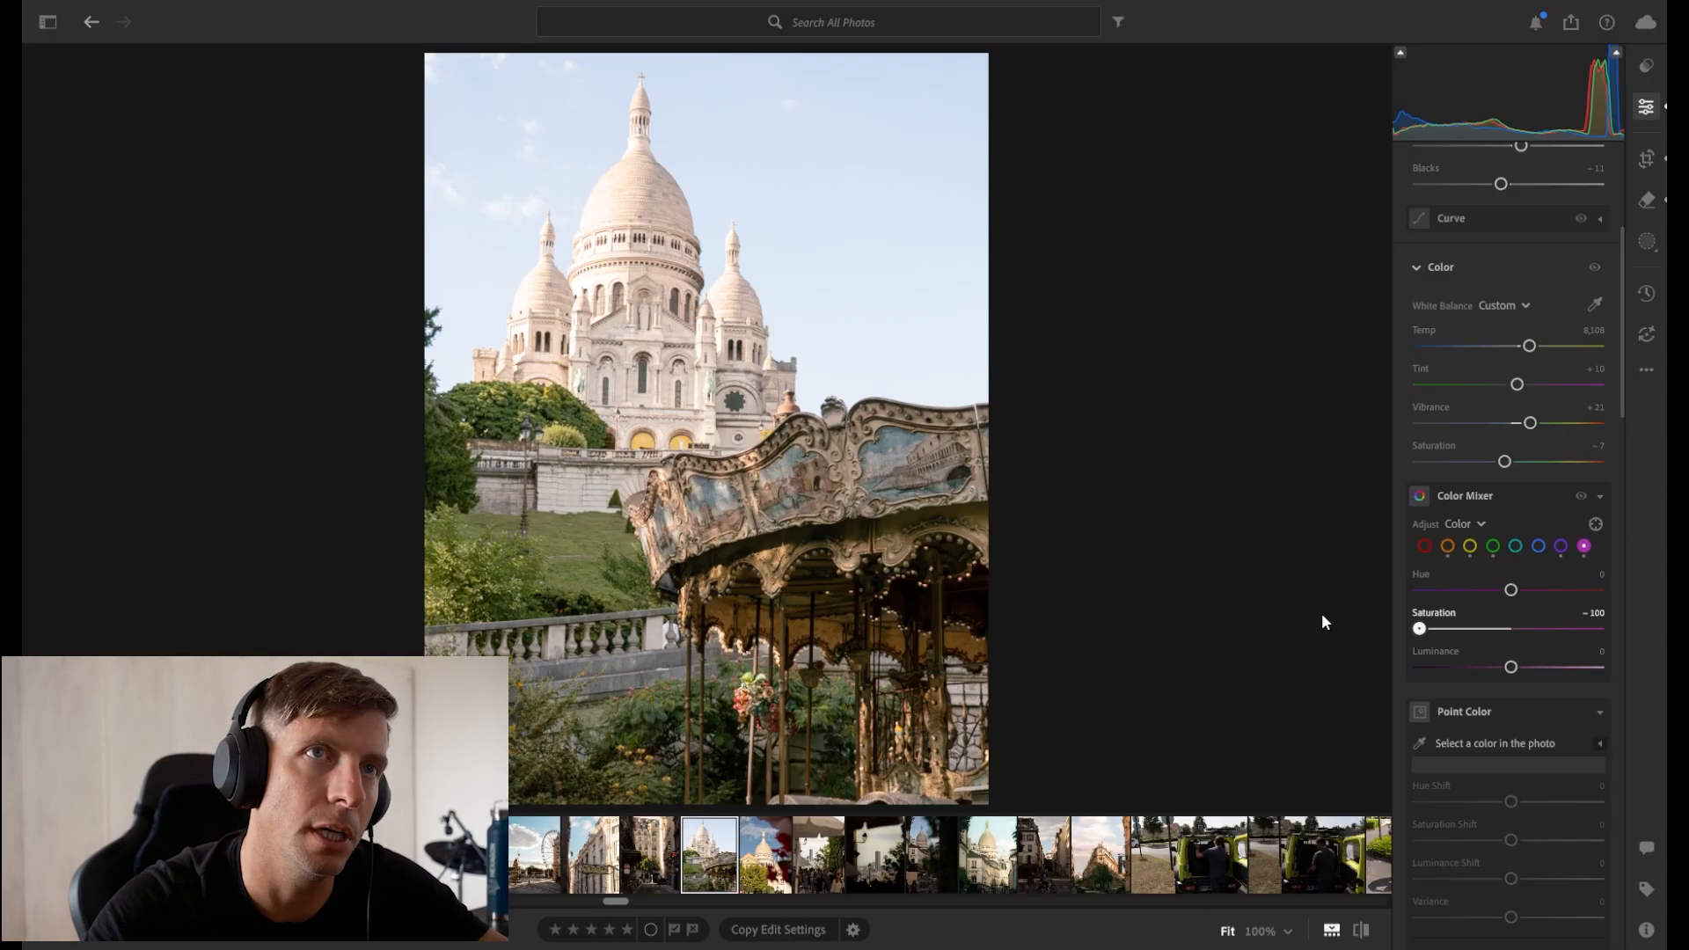
Set the blues in the Color Mixer to Hue -17, Saturation +44 and Luminance -33, and compare with the original photo.
{"action": "left_click", "coordinate": [1538, 545]}
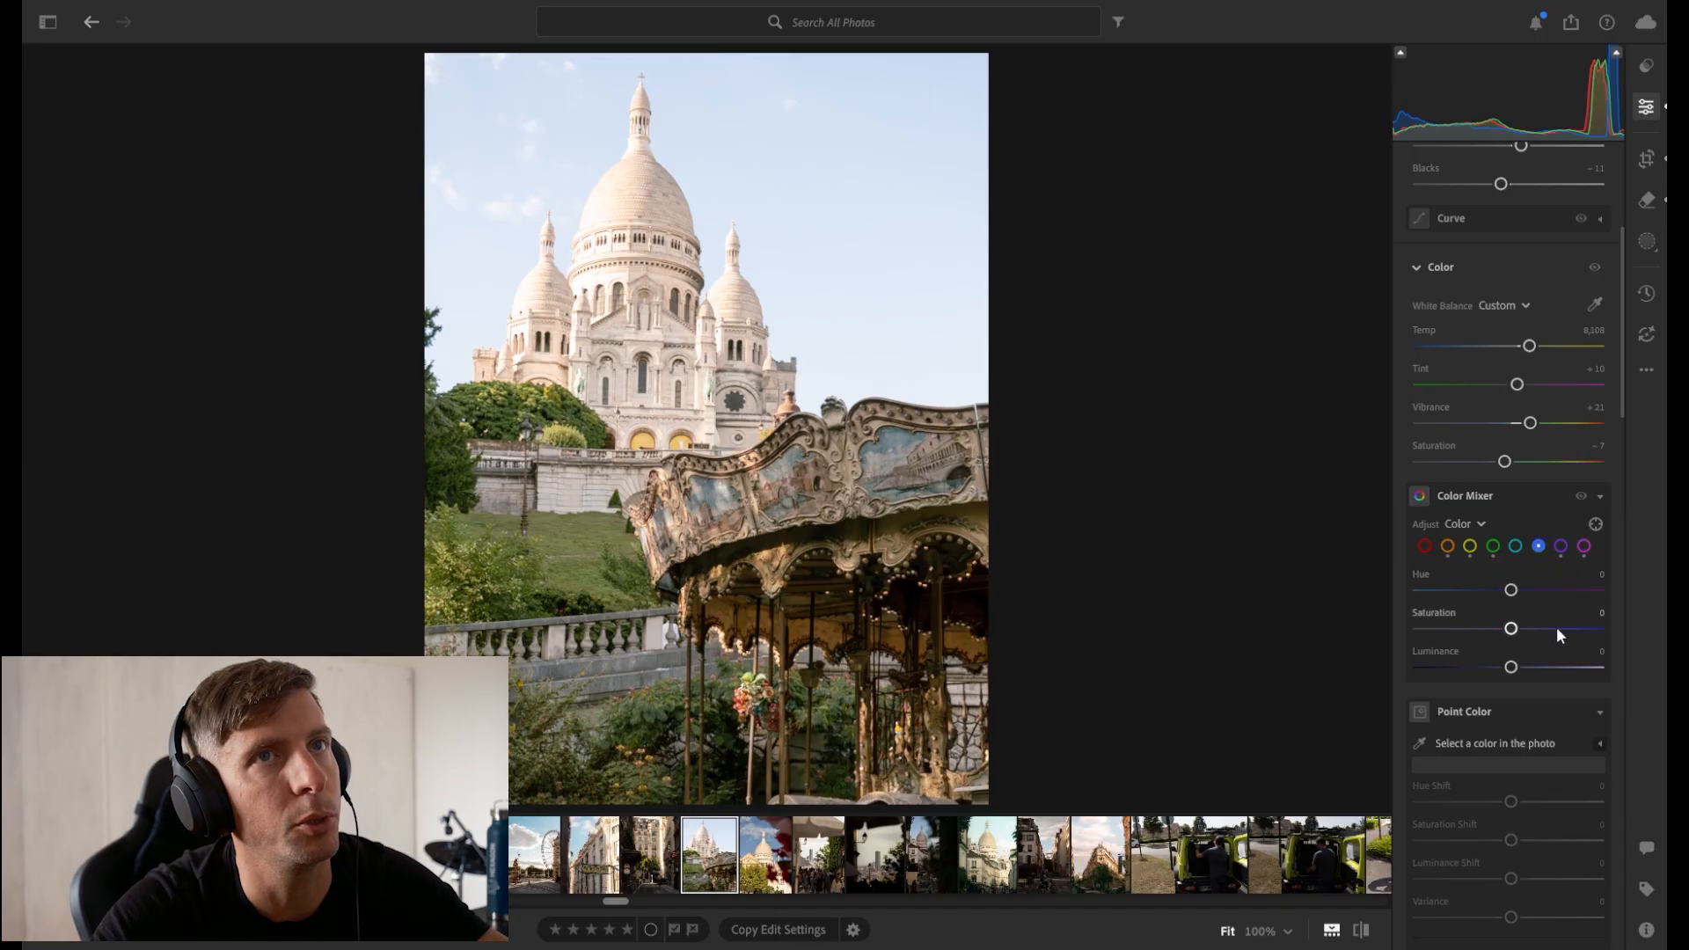
{"action": "left_click_drag", "start_coordinate": [1512, 591], "coordinate": [1500, 596]}
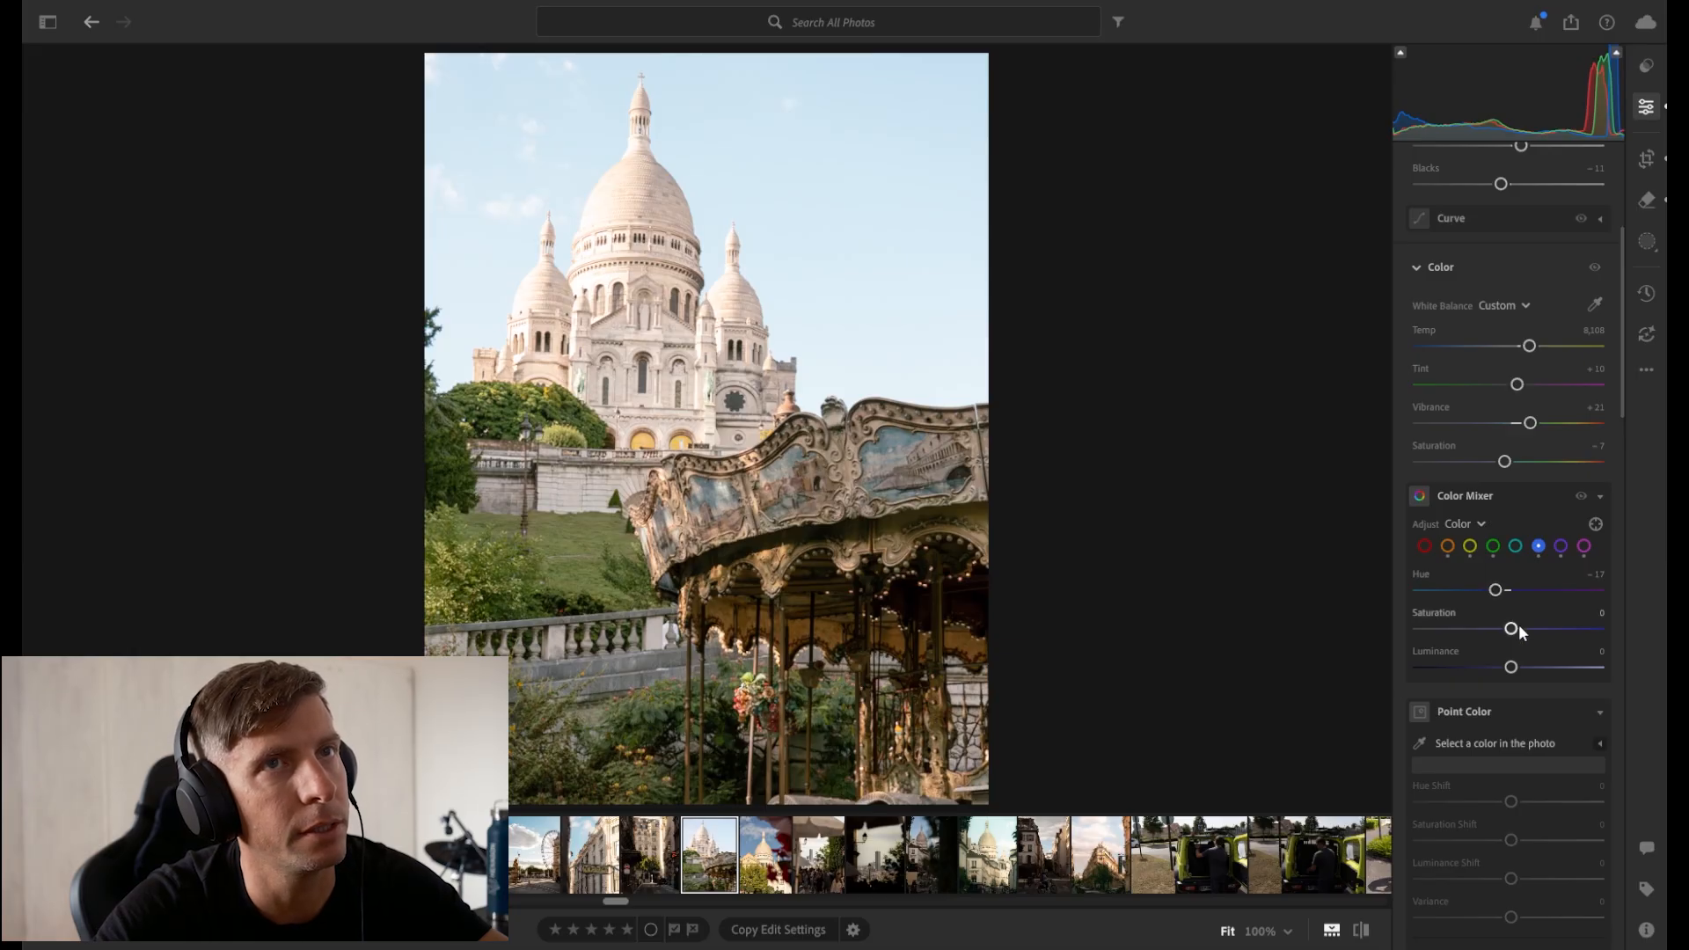
{"action": "left_click_drag", "start_coordinate": [1518, 627], "coordinate": [1480, 666]}
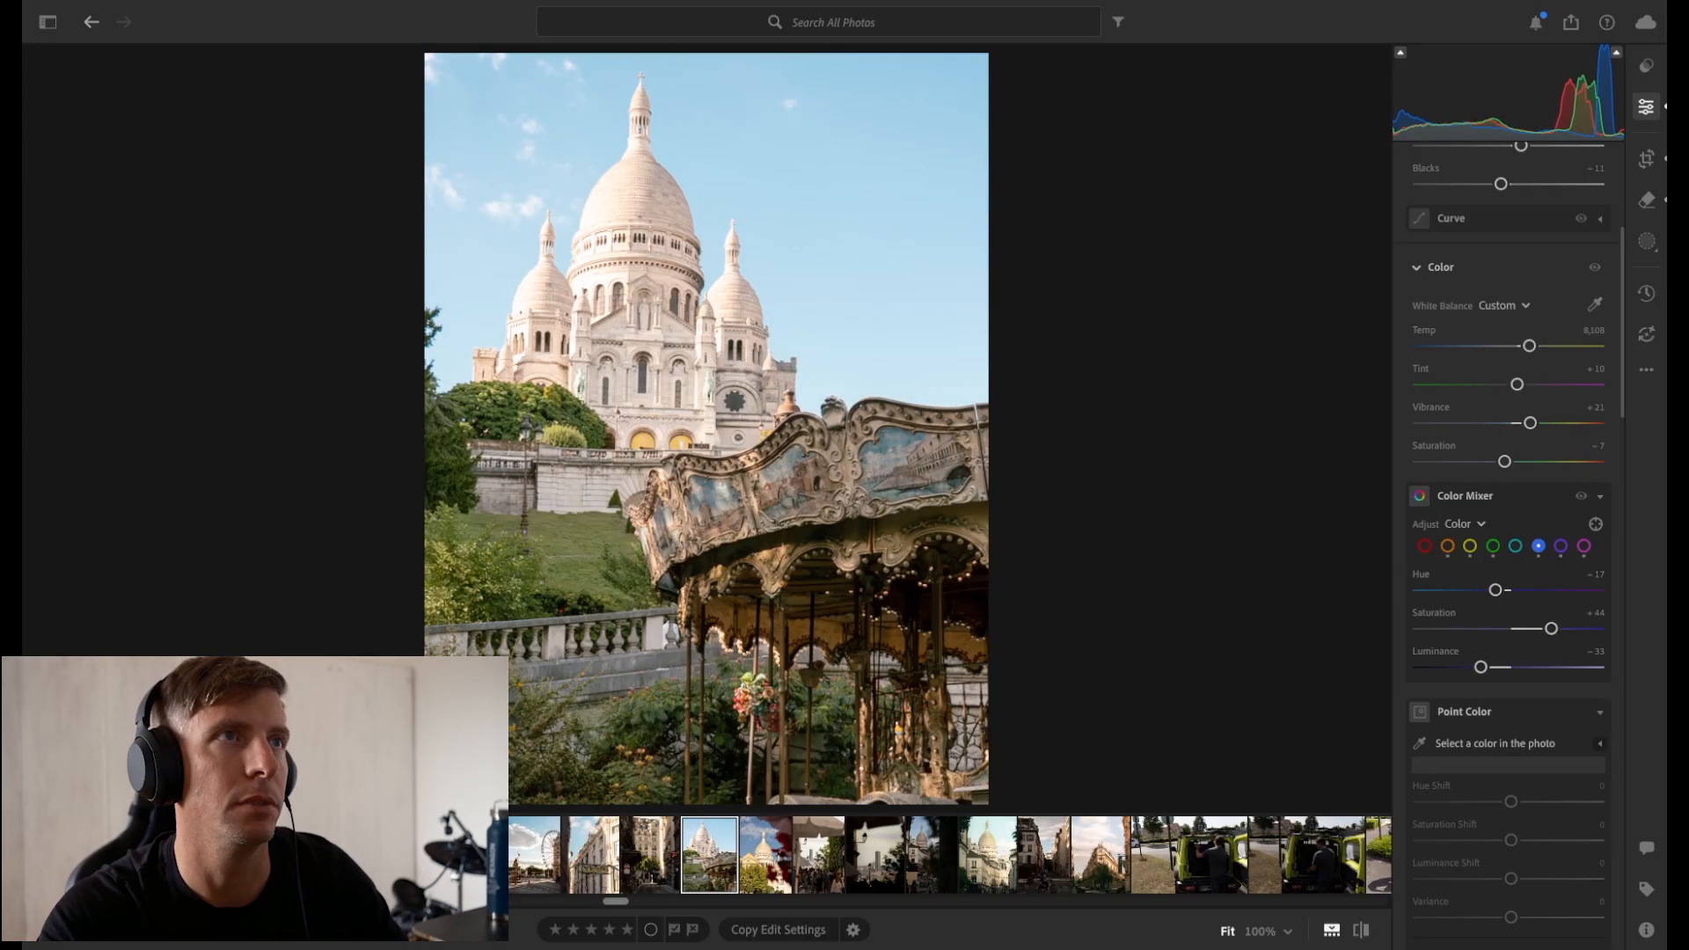
{"action": "key", "text": "backslash"}
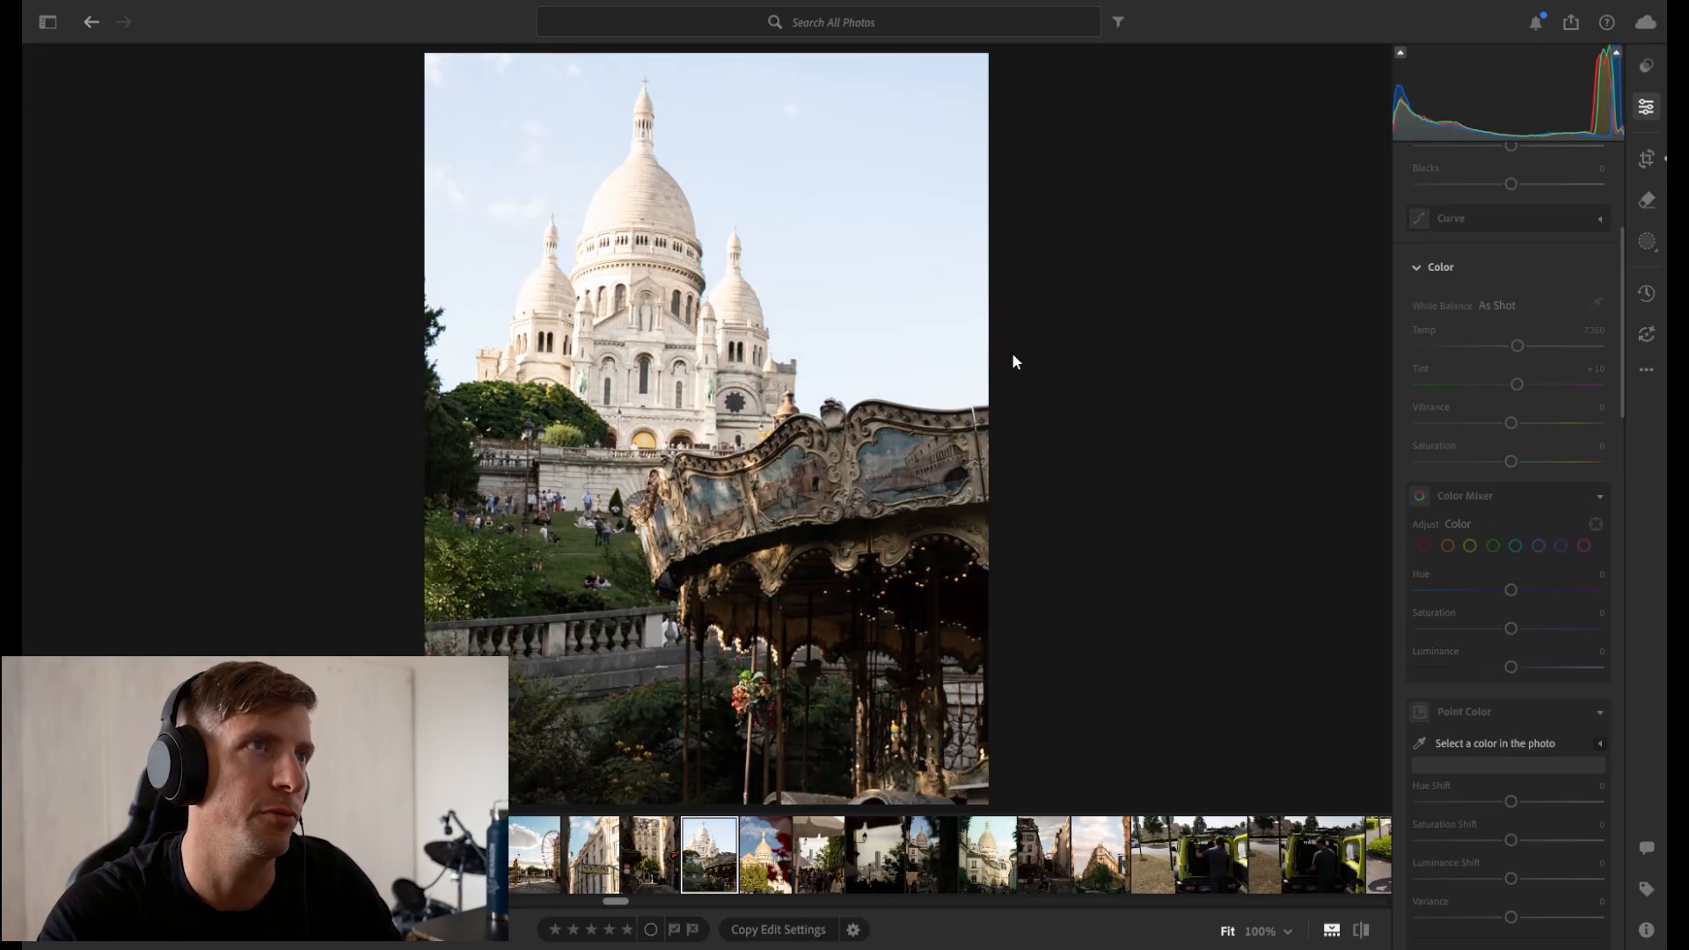
{"action": "key", "text": "backslash"}
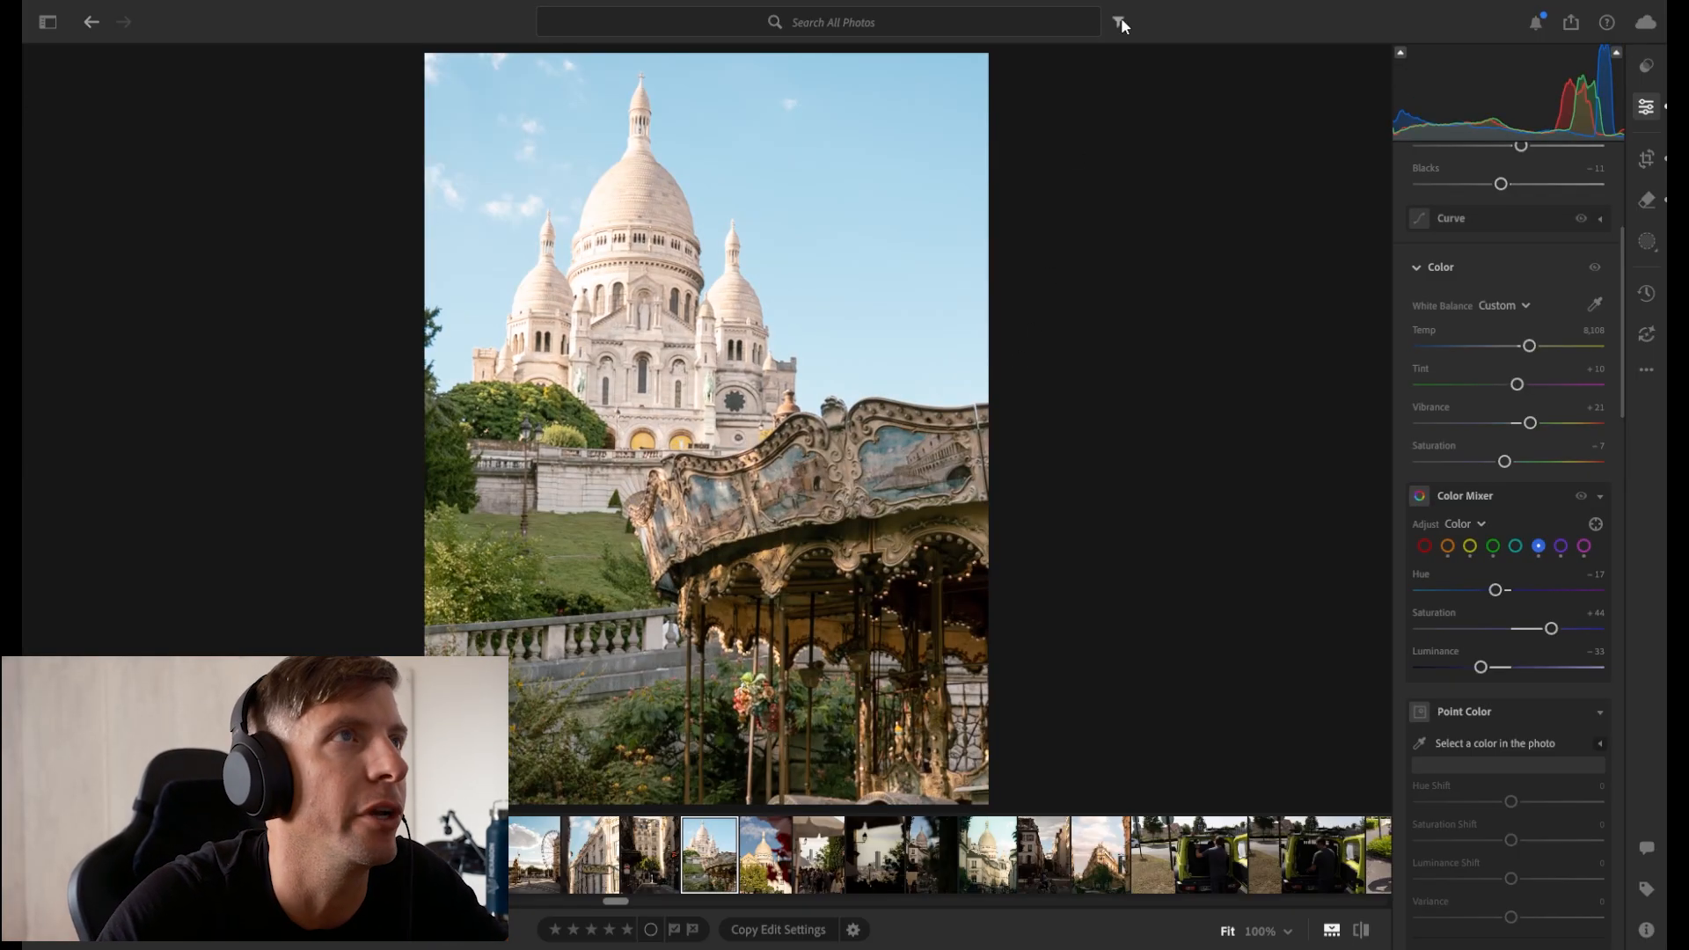
Try different shadow tints in Color Grading and settle on a subtle yellow-orange.
{"action": "scroll", "coordinate": [1624, 452], "scroll_direction": "down", "scroll_amount": 10}
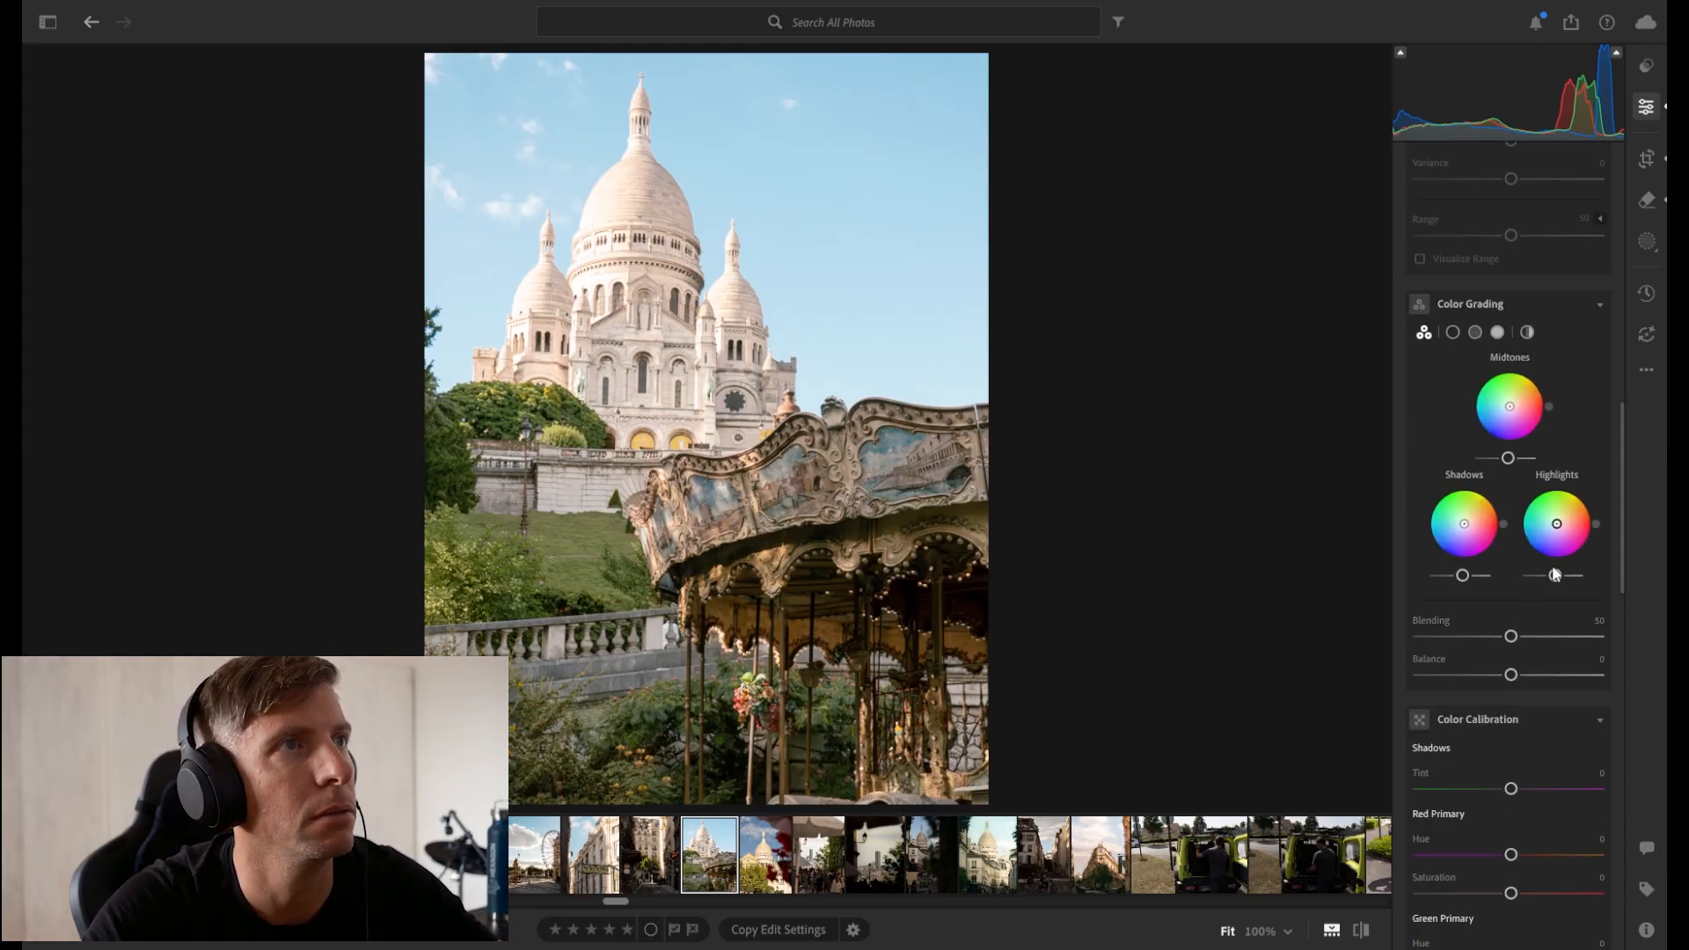
{"action": "left_click", "coordinate": [1480, 512]}
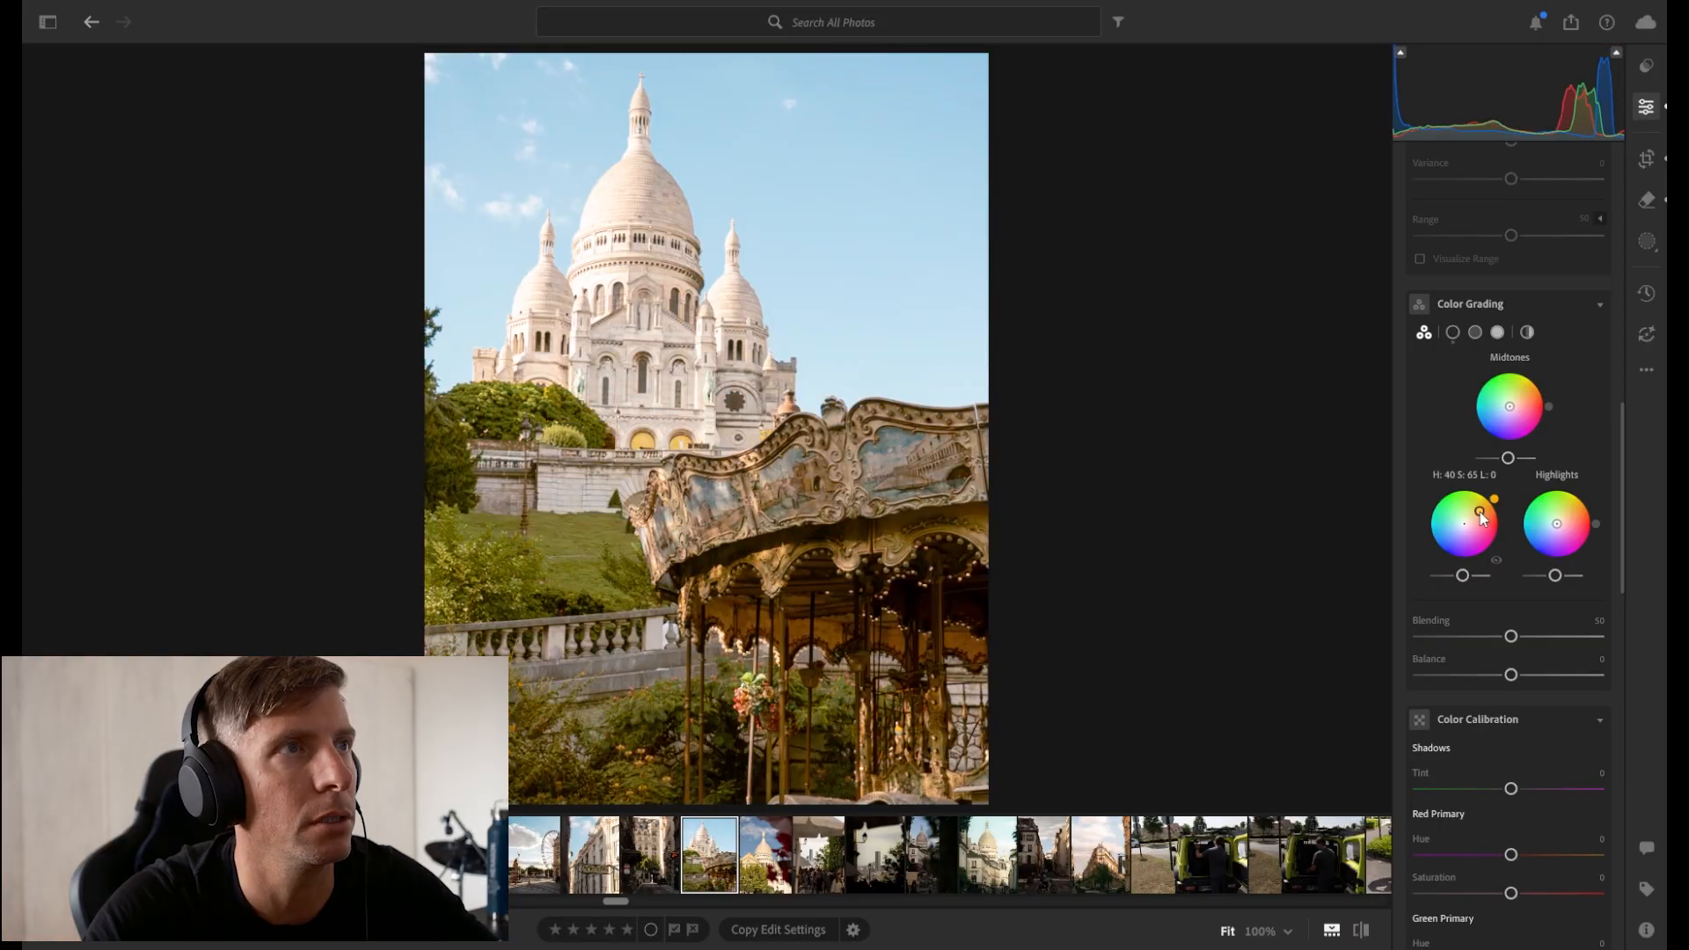
{"action": "left_click_drag", "start_coordinate": [1482, 517], "coordinate": [1379, 526]}
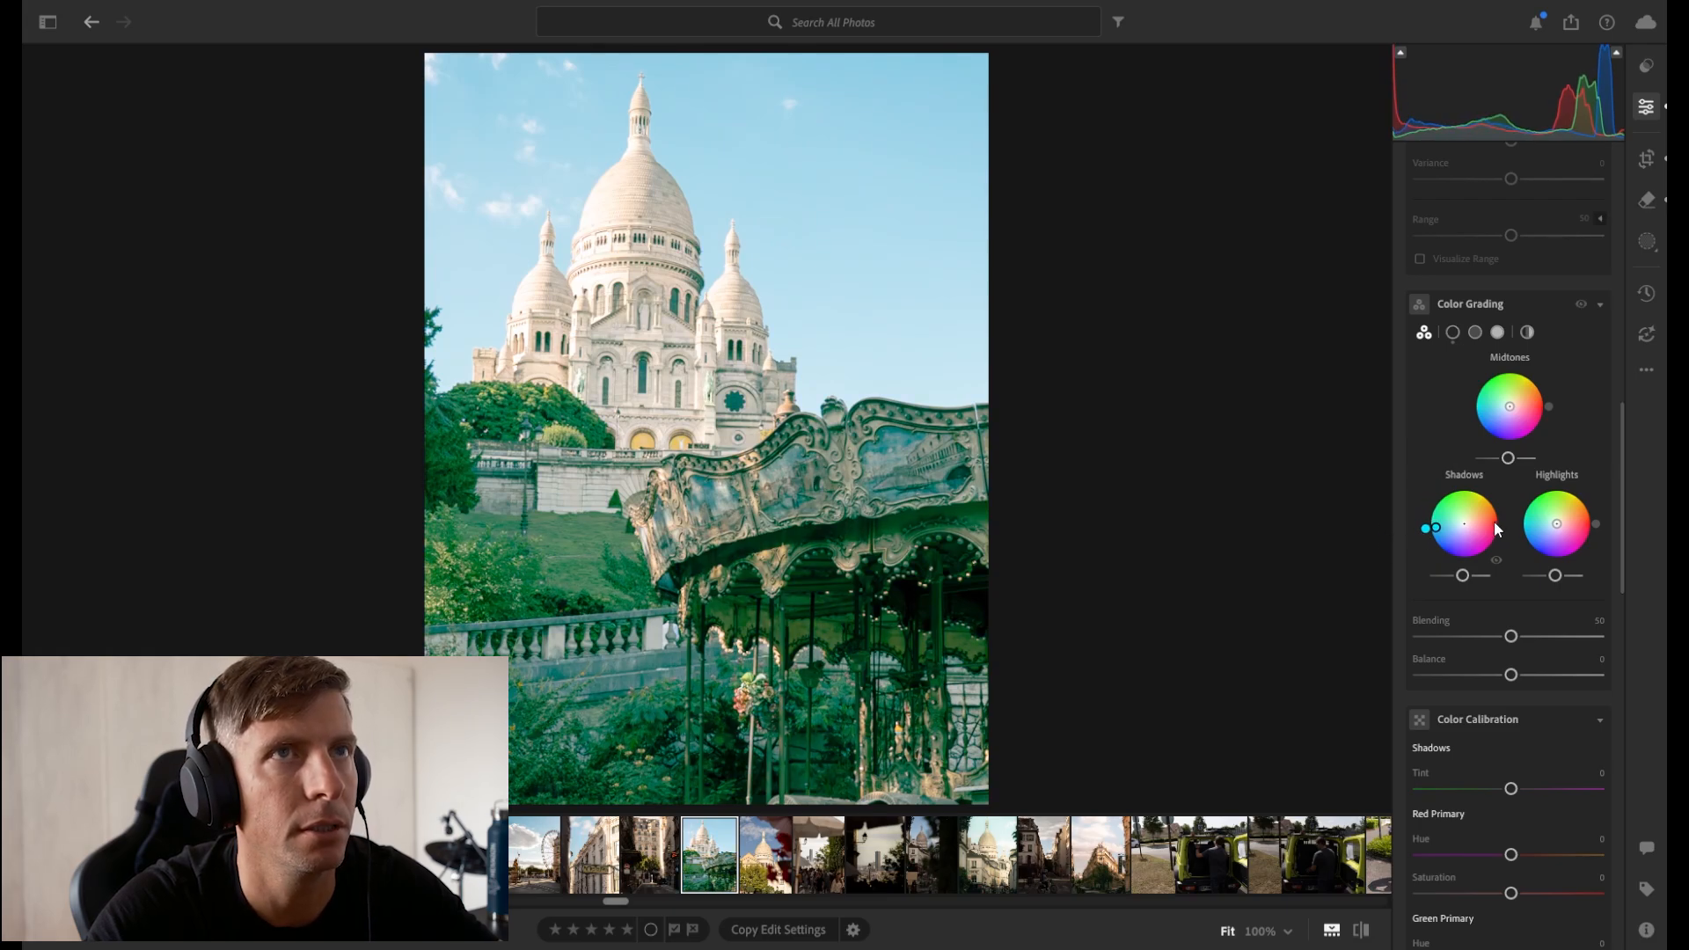
{"action": "left_click_drag", "start_coordinate": [1436, 527], "coordinate": [1469, 522]}
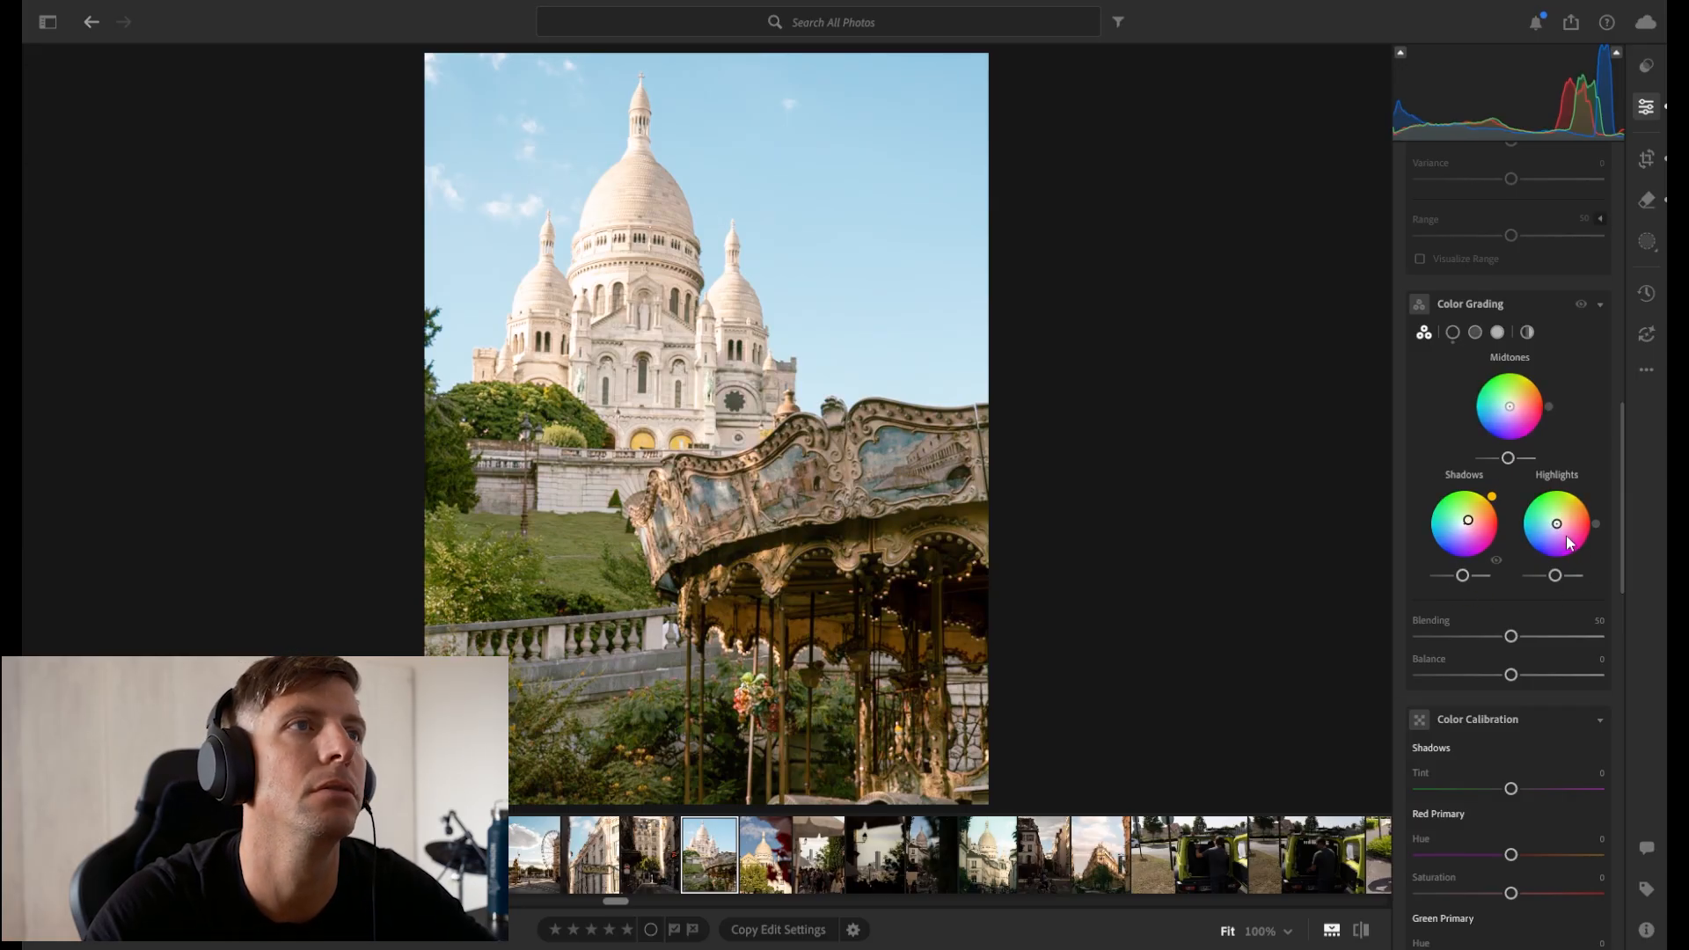
Try a purple tint on the highlights and reset it, and slightly darken the midtones and brighten the shadows in Color Grading.
{"action": "left_click_drag", "start_coordinate": [1562, 541], "coordinate": [1585, 583]}
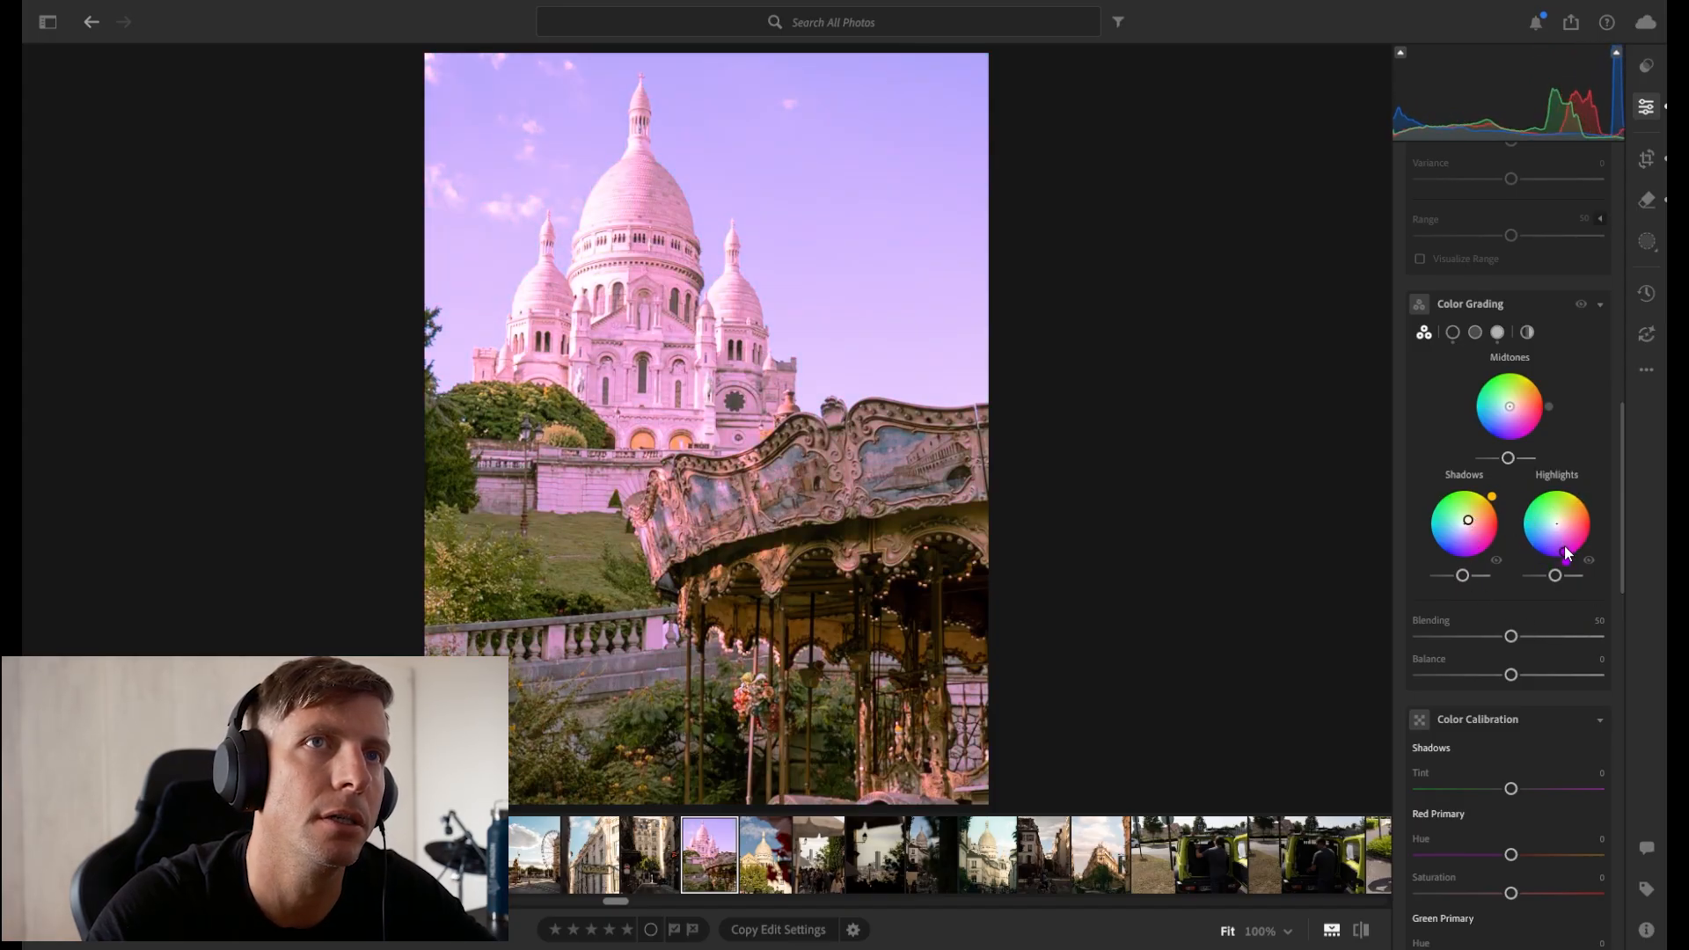
{"action": "double_click", "coordinate": [1563, 545]}
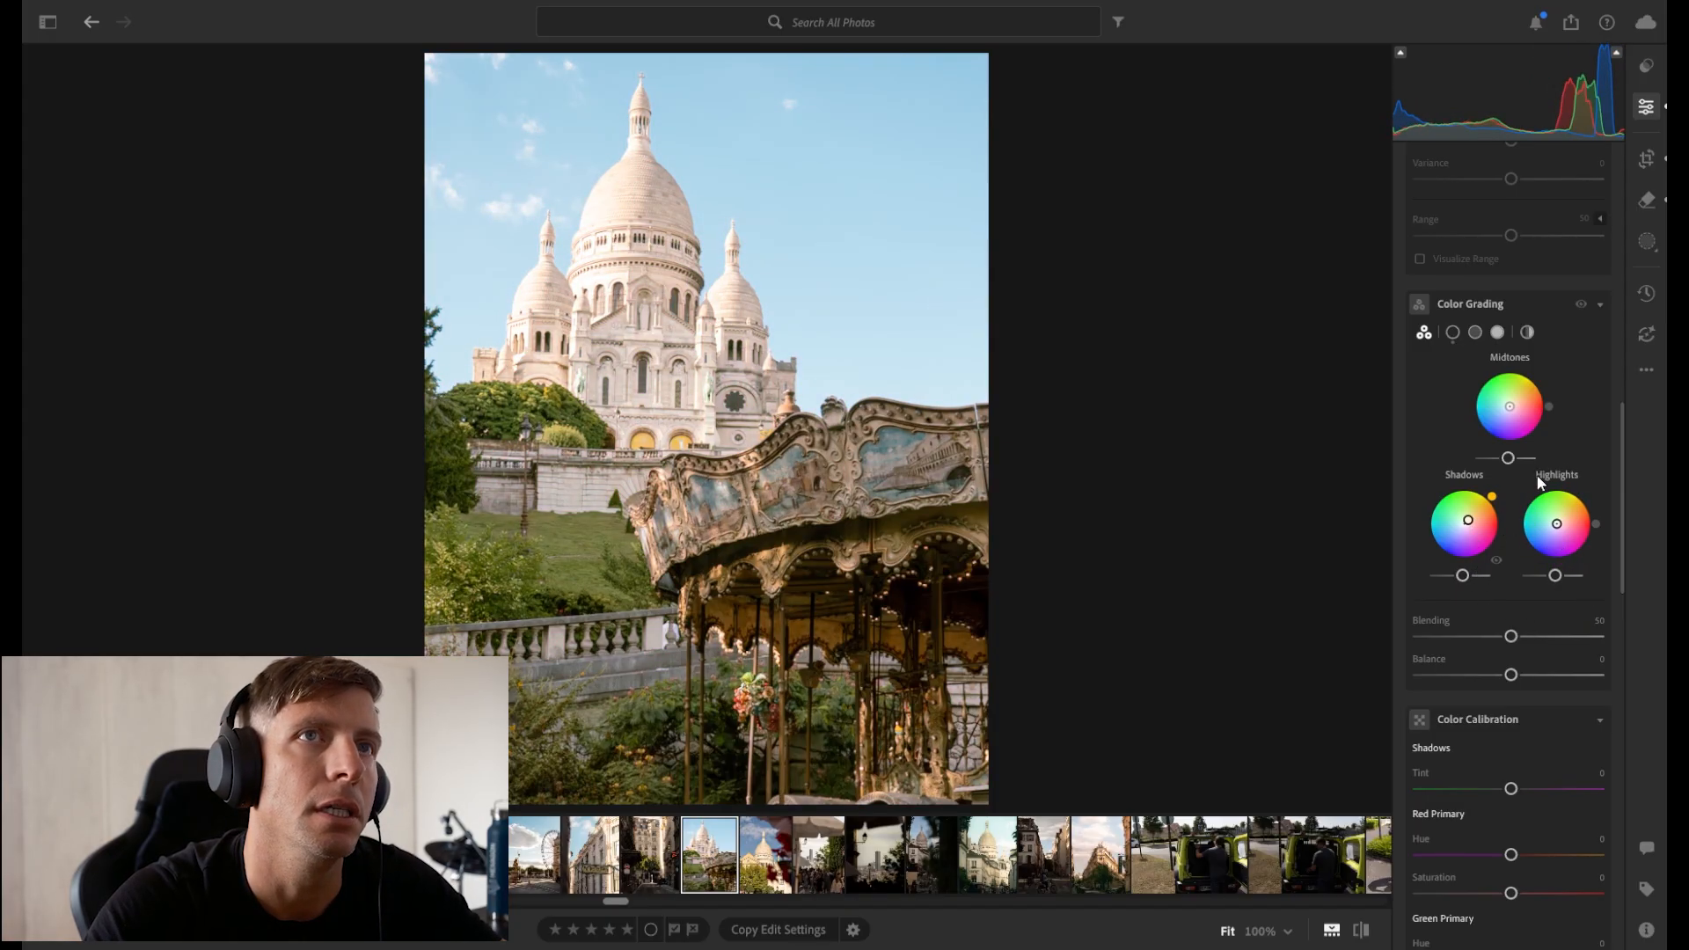
{"action": "left_click_drag", "start_coordinate": [1507, 458], "coordinate": [1495, 457]}
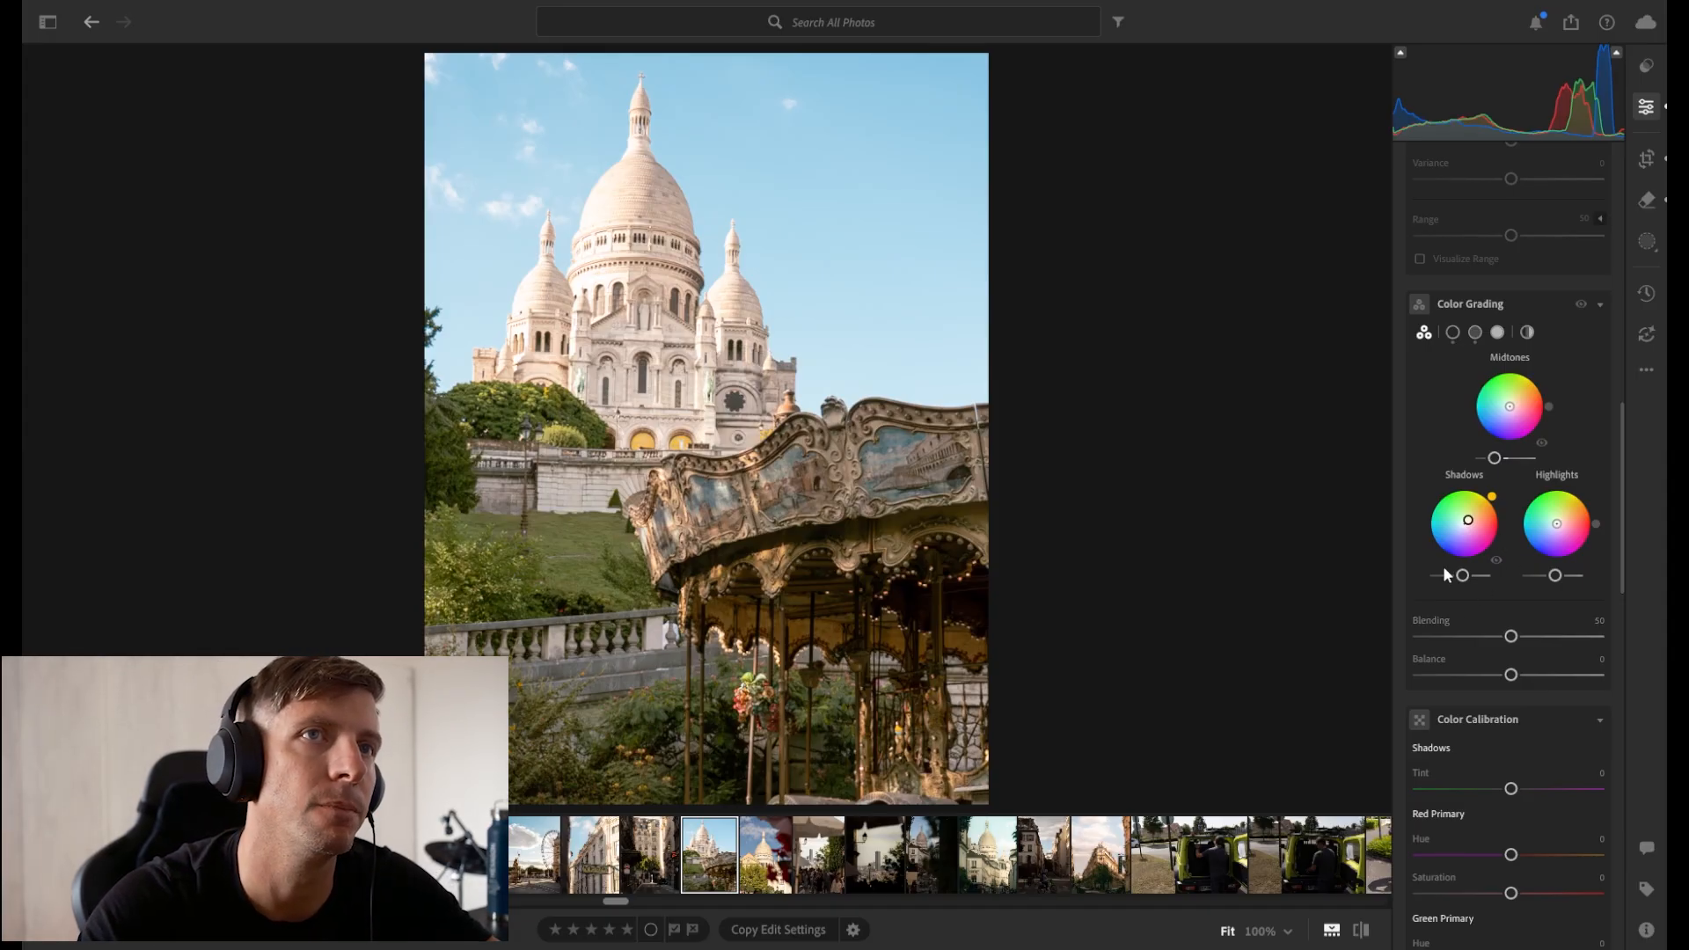
{"action": "left_click_drag", "start_coordinate": [1462, 575], "coordinate": [1466, 579]}
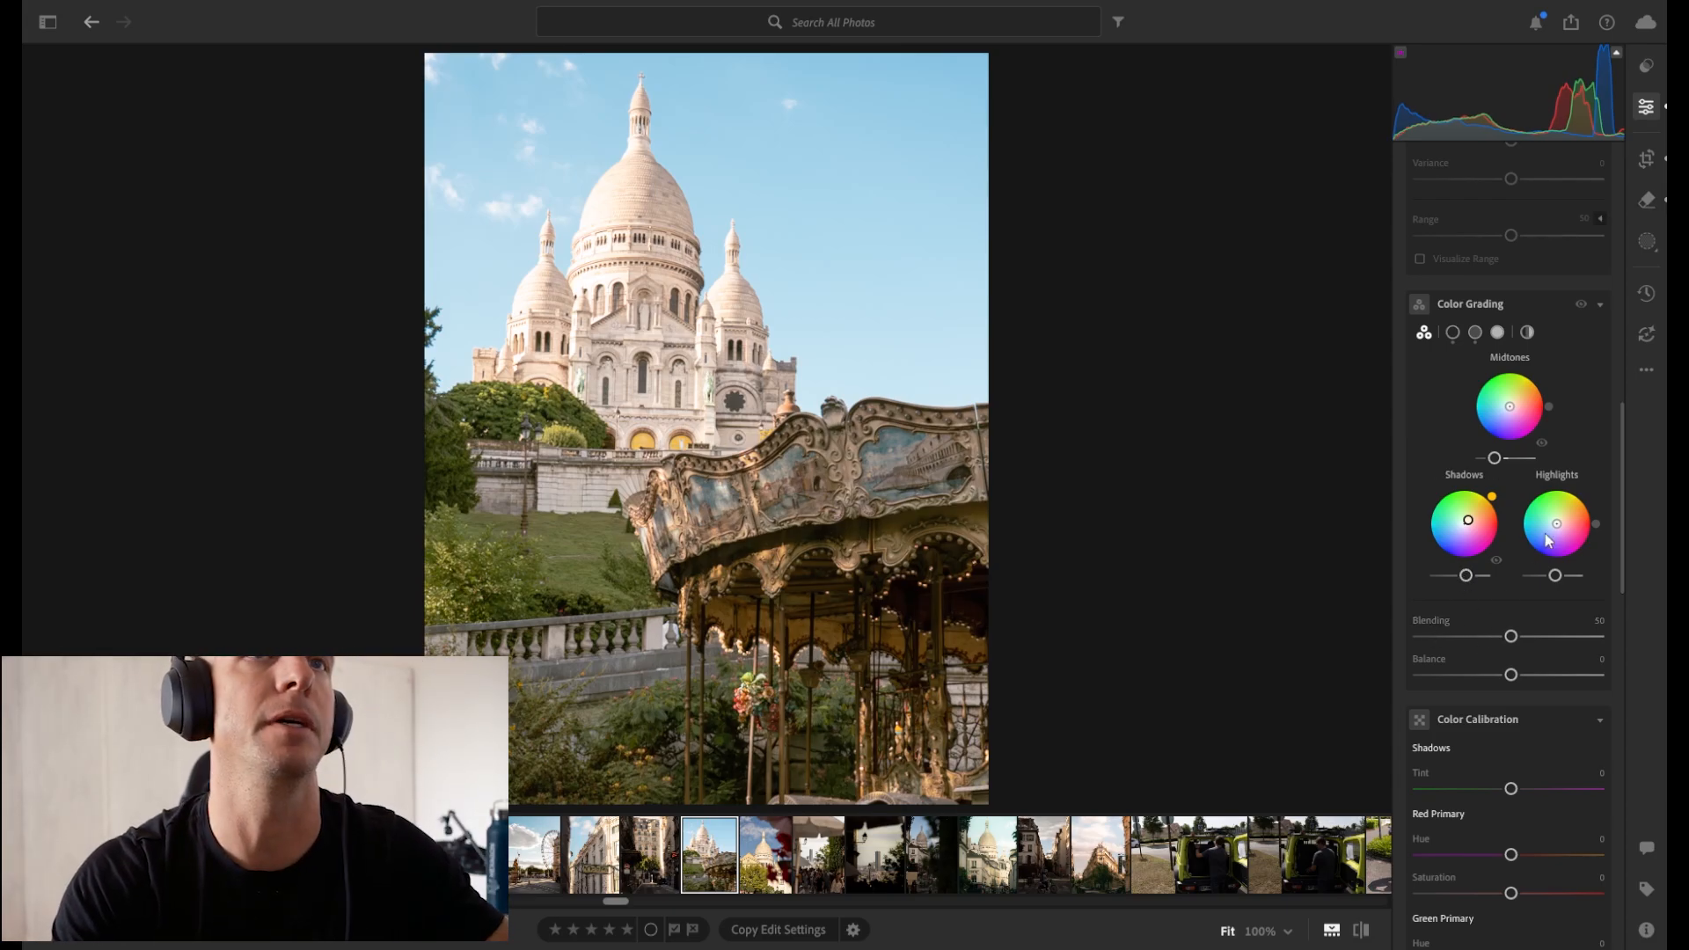
Set the effects to Clarity -34, Dehaze +10 and Texture -10, and compare the photo with the original.
{"action": "scroll", "coordinate": [1597, 543], "scroll_direction": "down", "scroll_amount": 8}
{"action": "scroll", "coordinate": [1592, 576], "scroll_direction": "down", "scroll_amount": 2}
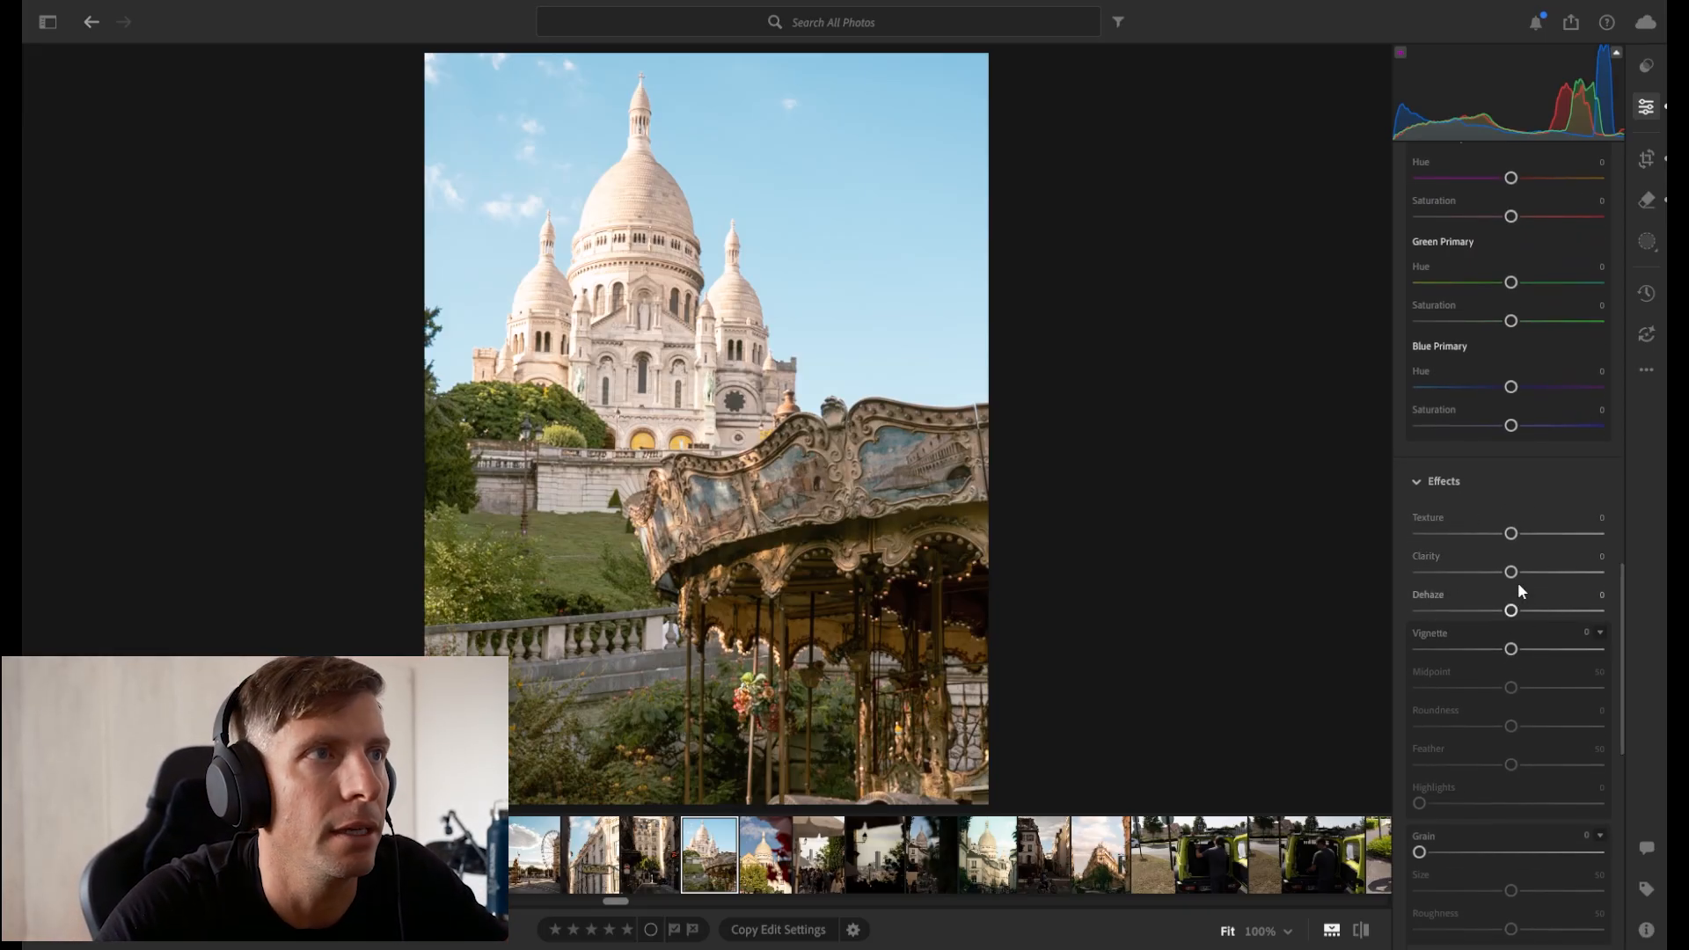
{"action": "left_click_drag", "start_coordinate": [1513, 578], "coordinate": [1482, 578]}
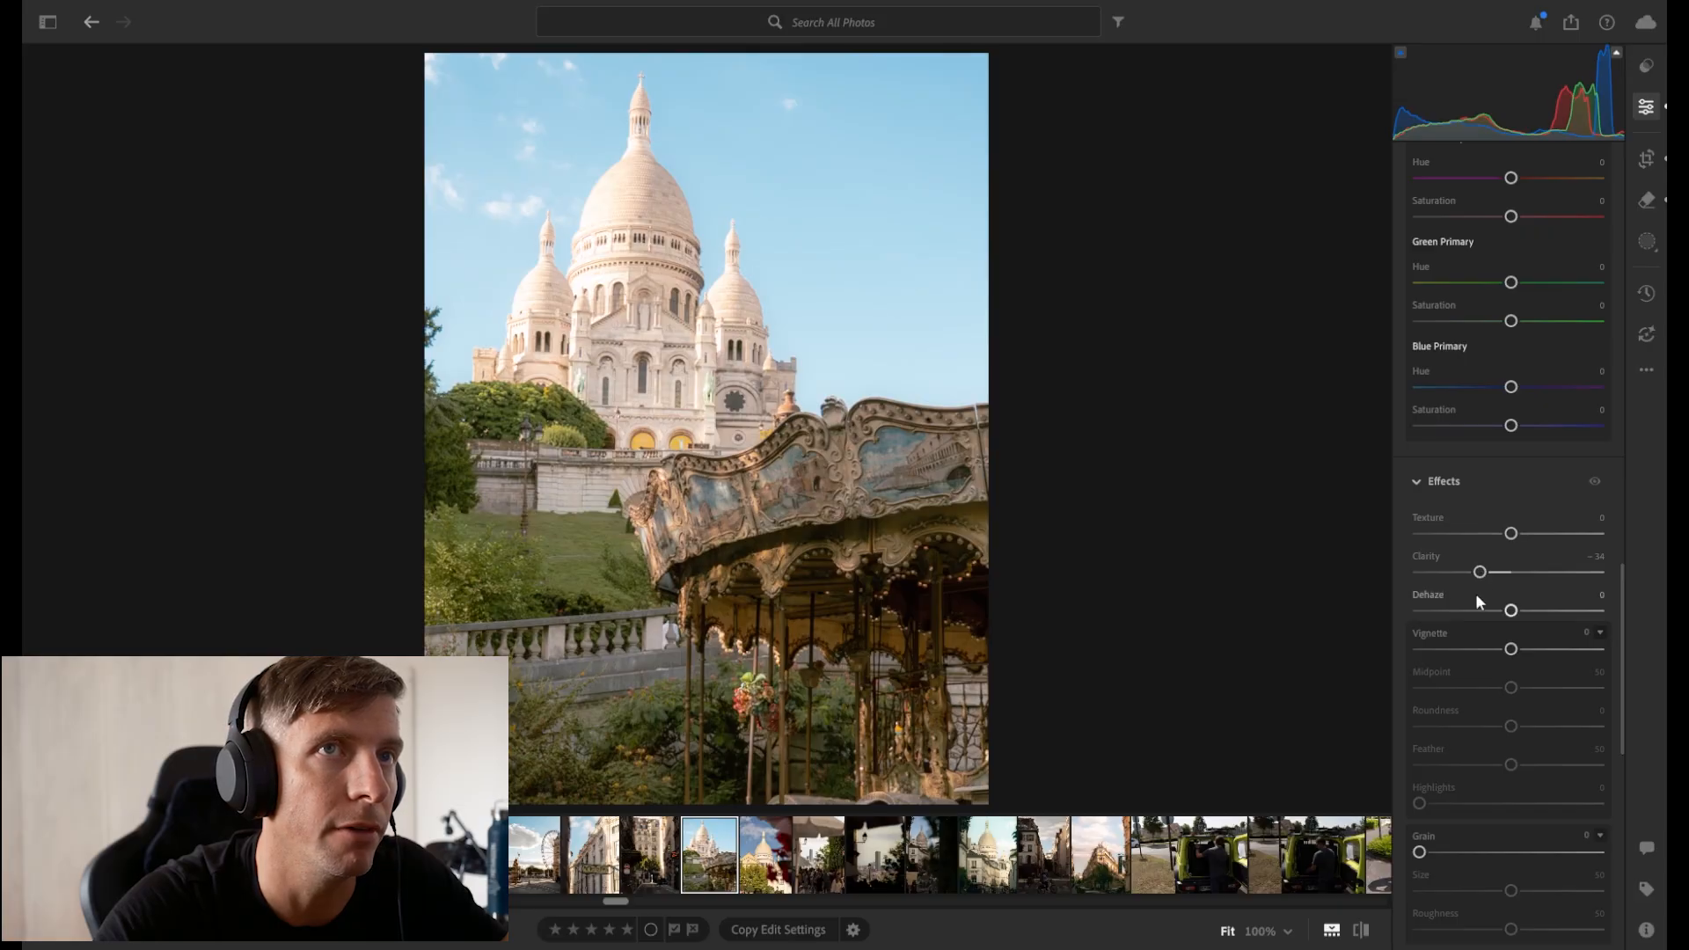
{"action": "mouse_move", "coordinate": [1511, 610]}
{"action": "left_mouse_down"}
{"action": "mouse_move", "coordinate": [1530, 611]}
{"action": "mouse_move", "coordinate": [1447, 611]}
{"action": "mouse_move", "coordinate": [1536, 608]}
{"action": "mouse_move", "coordinate": [1493, 626]}
{"action": "mouse_move", "coordinate": [1518, 619]}
{"action": "left_mouse_up"}
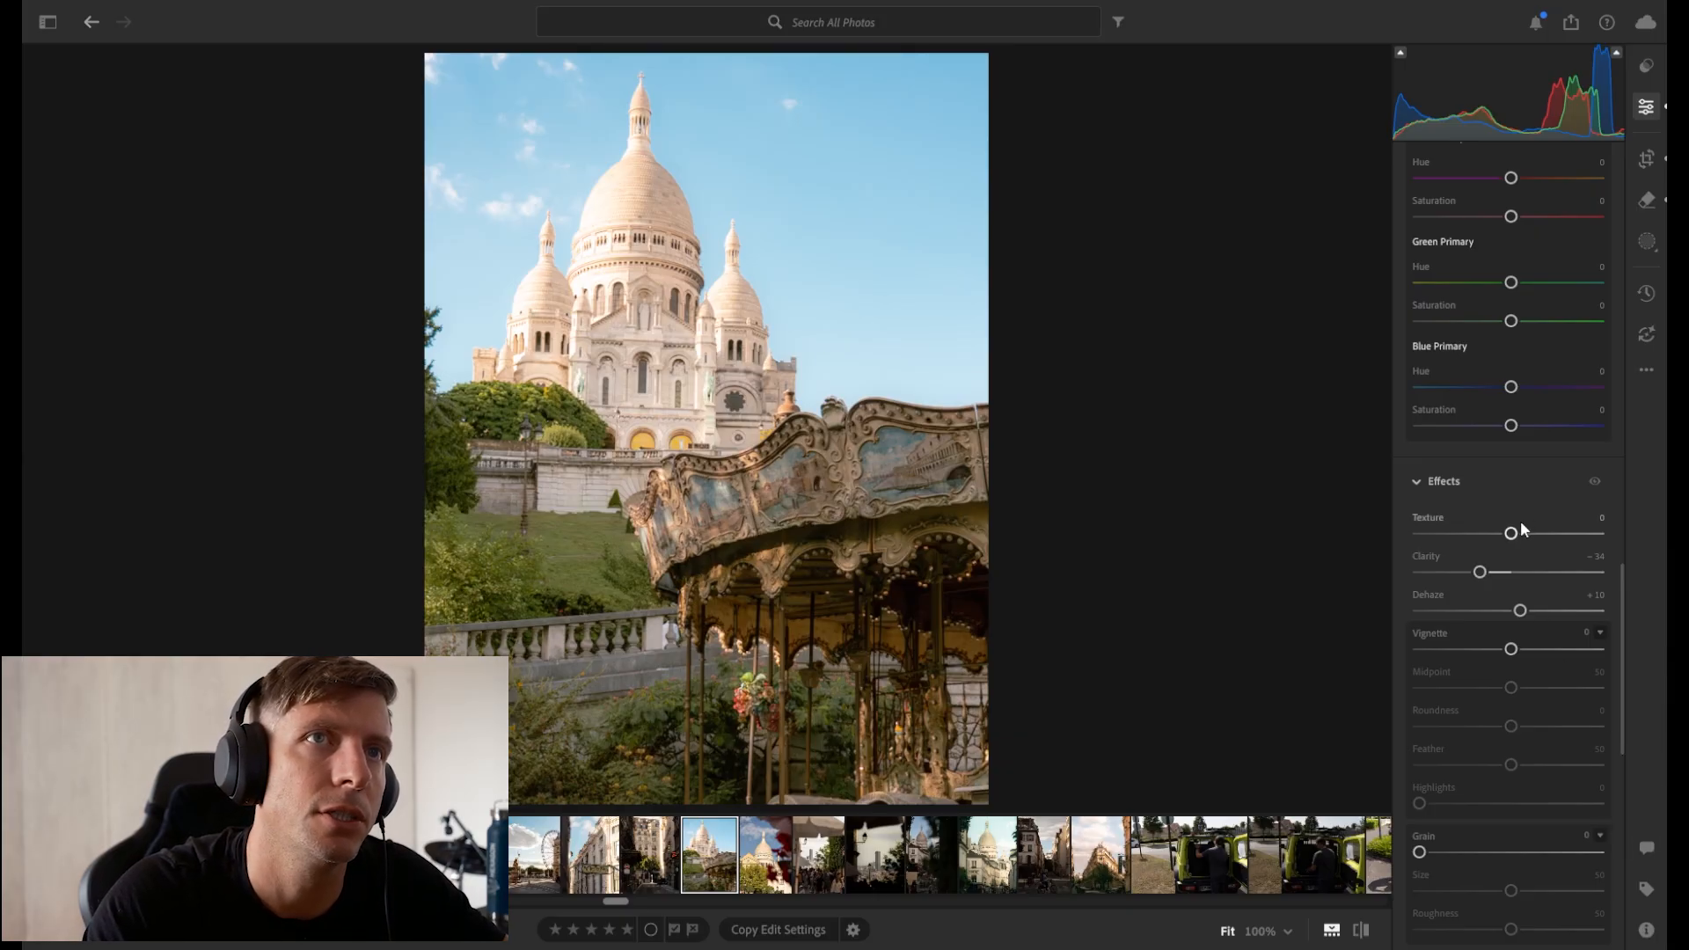
{"action": "left_click_drag", "start_coordinate": [1512, 533], "coordinate": [1504, 539]}
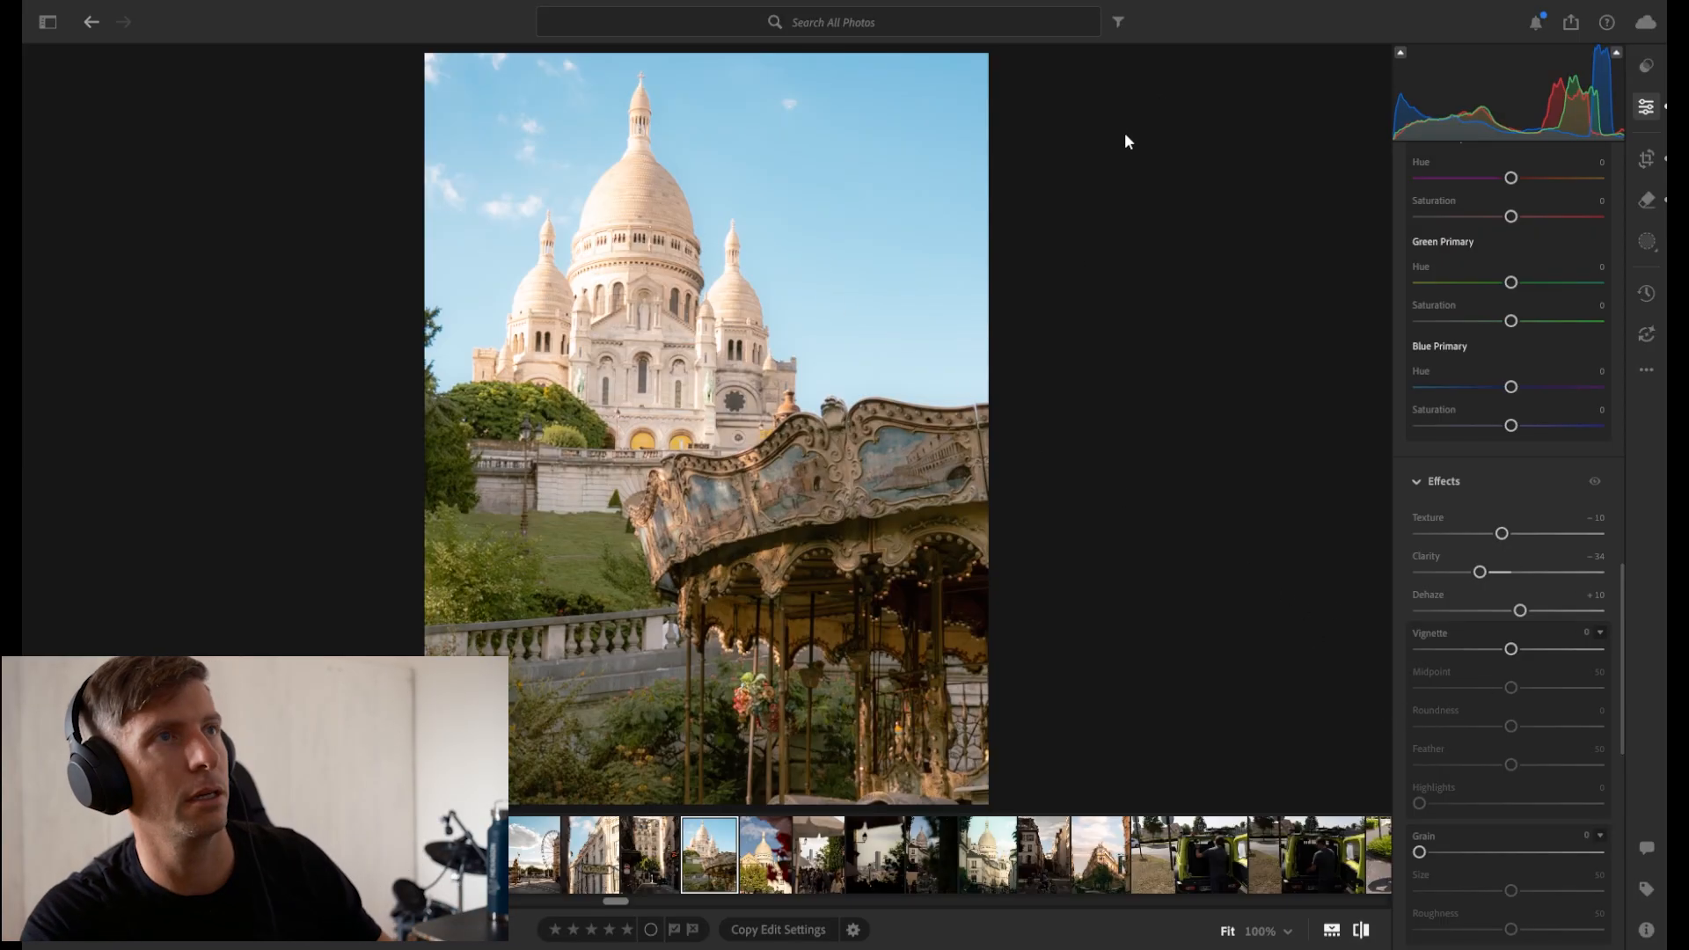
{"action": "key", "text": "backslash"}
{"action": "key", "text": "backslash"}
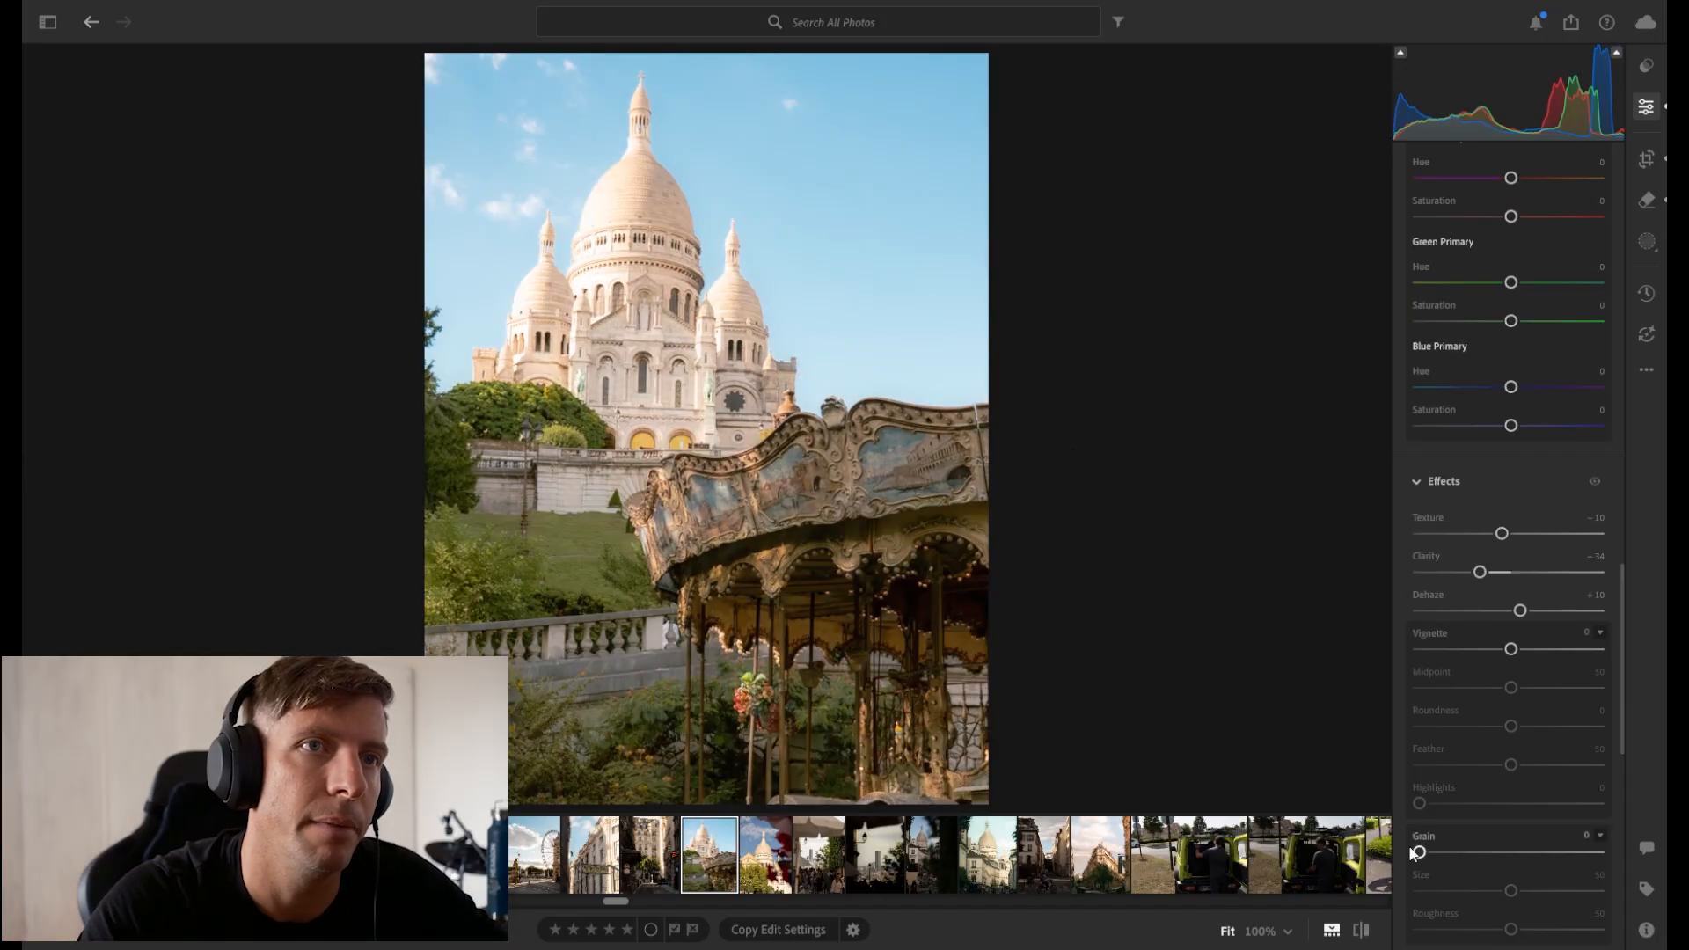
Try a Grain amount of 62 and reset it.
{"action": "left_click_drag", "start_coordinate": [1418, 852], "coordinate": [1477, 851]}
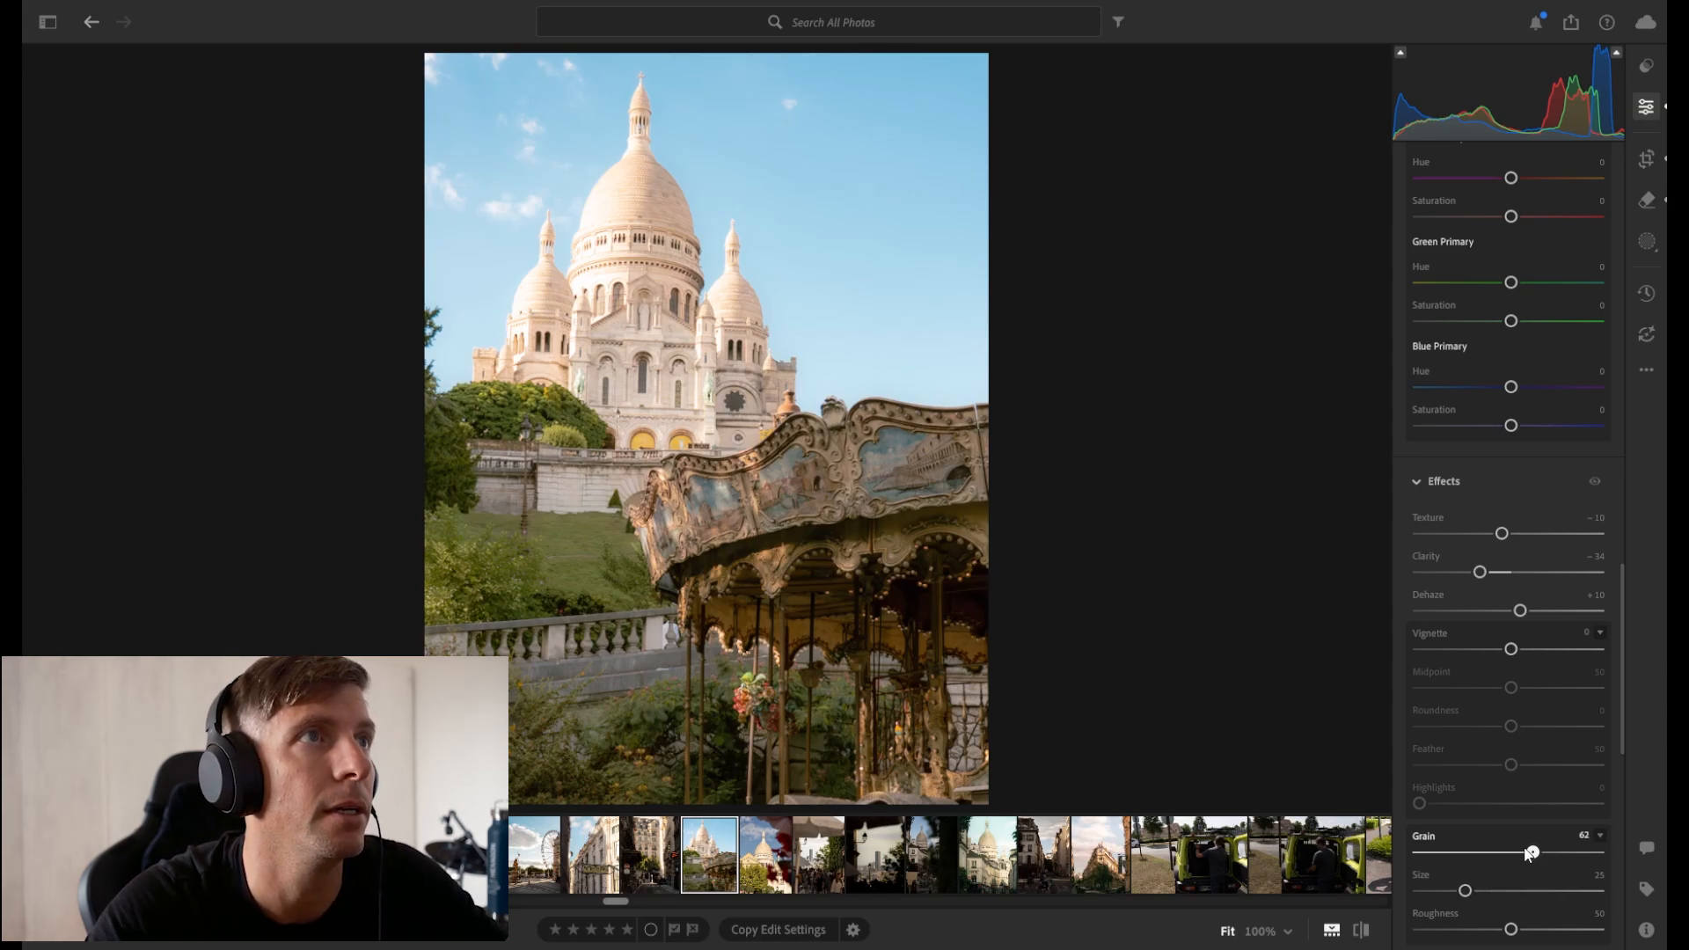
{"action": "double_click", "coordinate": [1532, 854]}
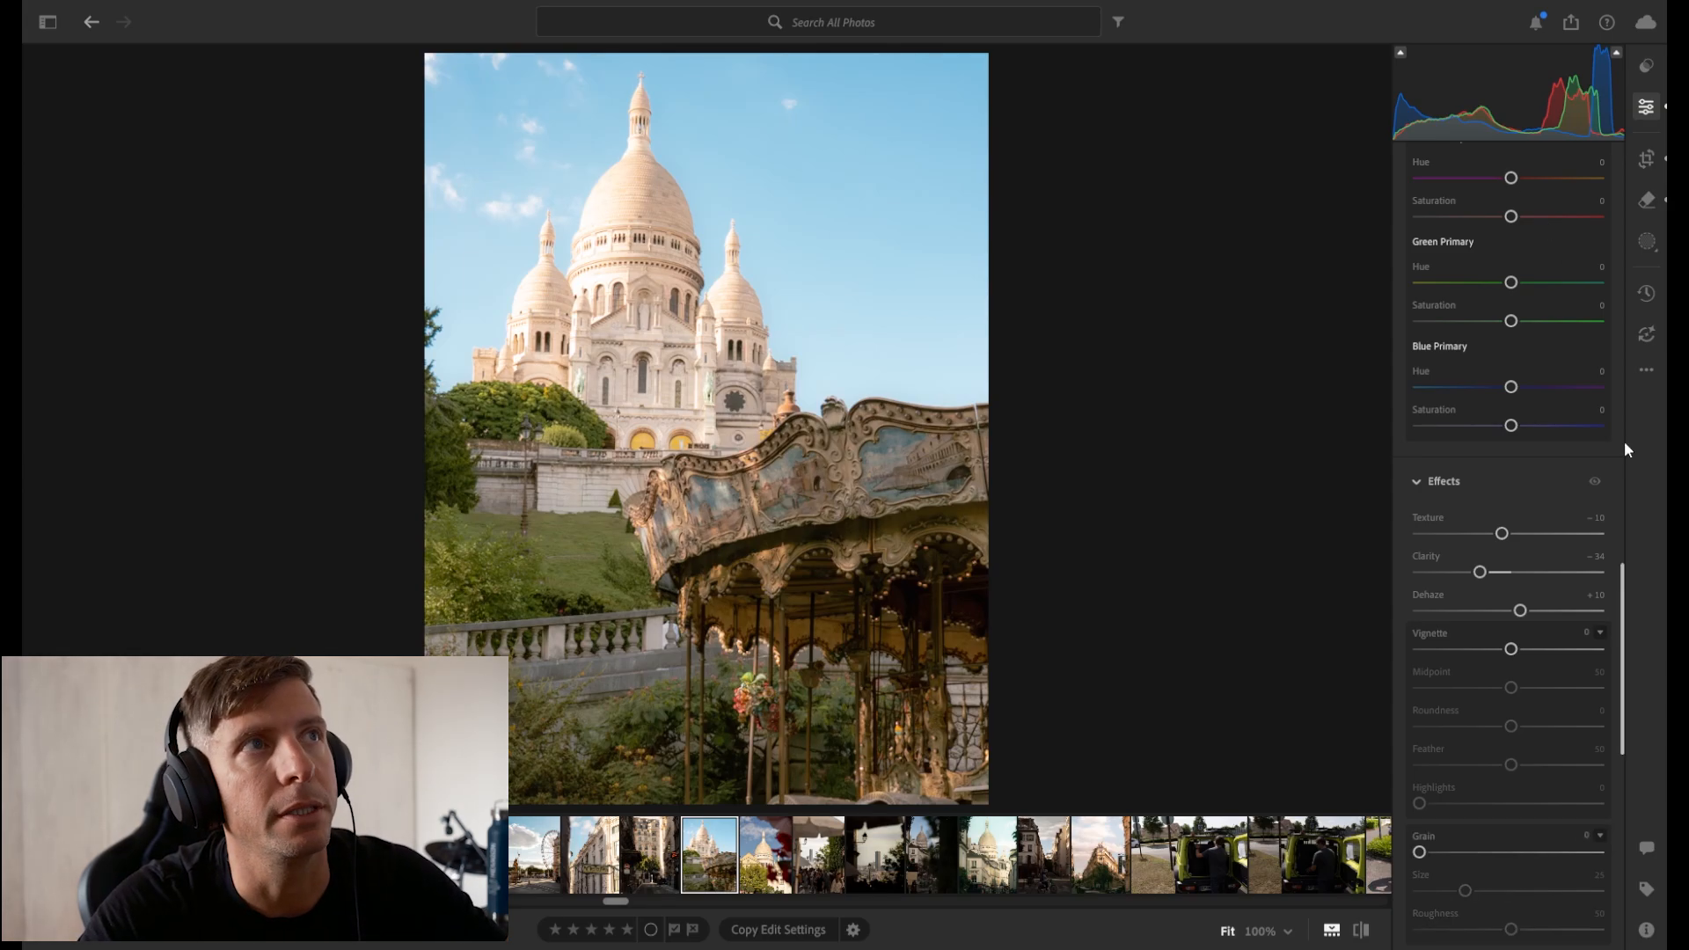
{"action": "left_click_drag", "start_coordinate": [1624, 599], "coordinate": [1628, 398]}
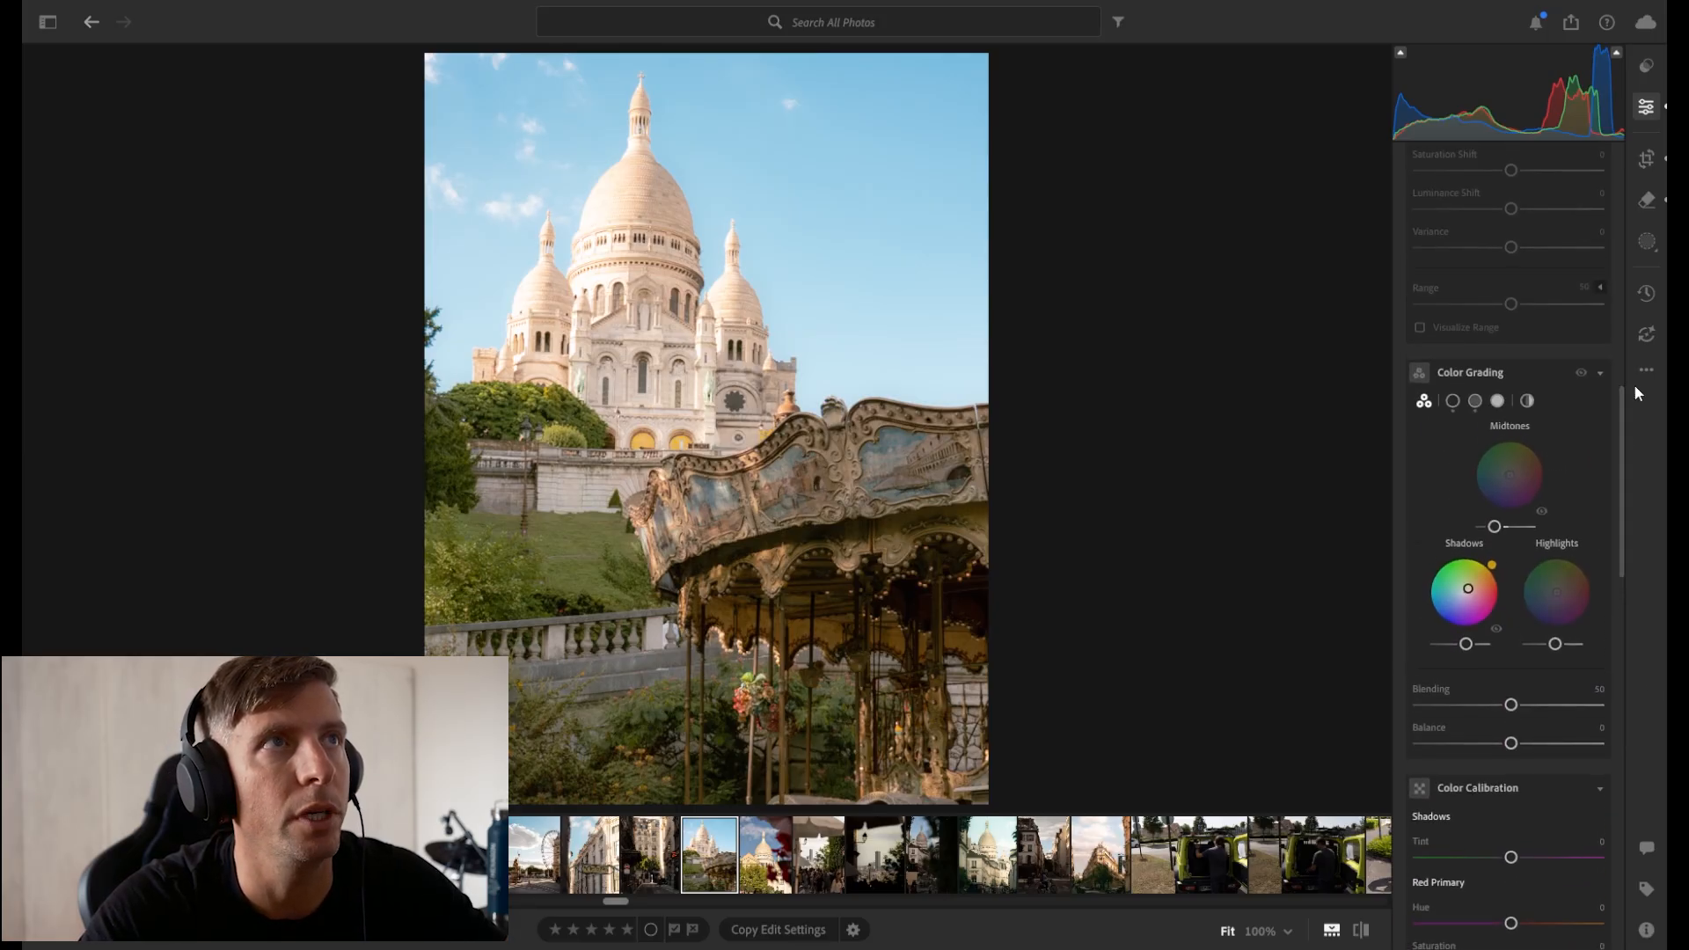
Try a sky mask, and draw a diagonal linear gradient mask across the sky beside the basilica's dome.
{"action": "left_click", "coordinate": [1647, 248]}
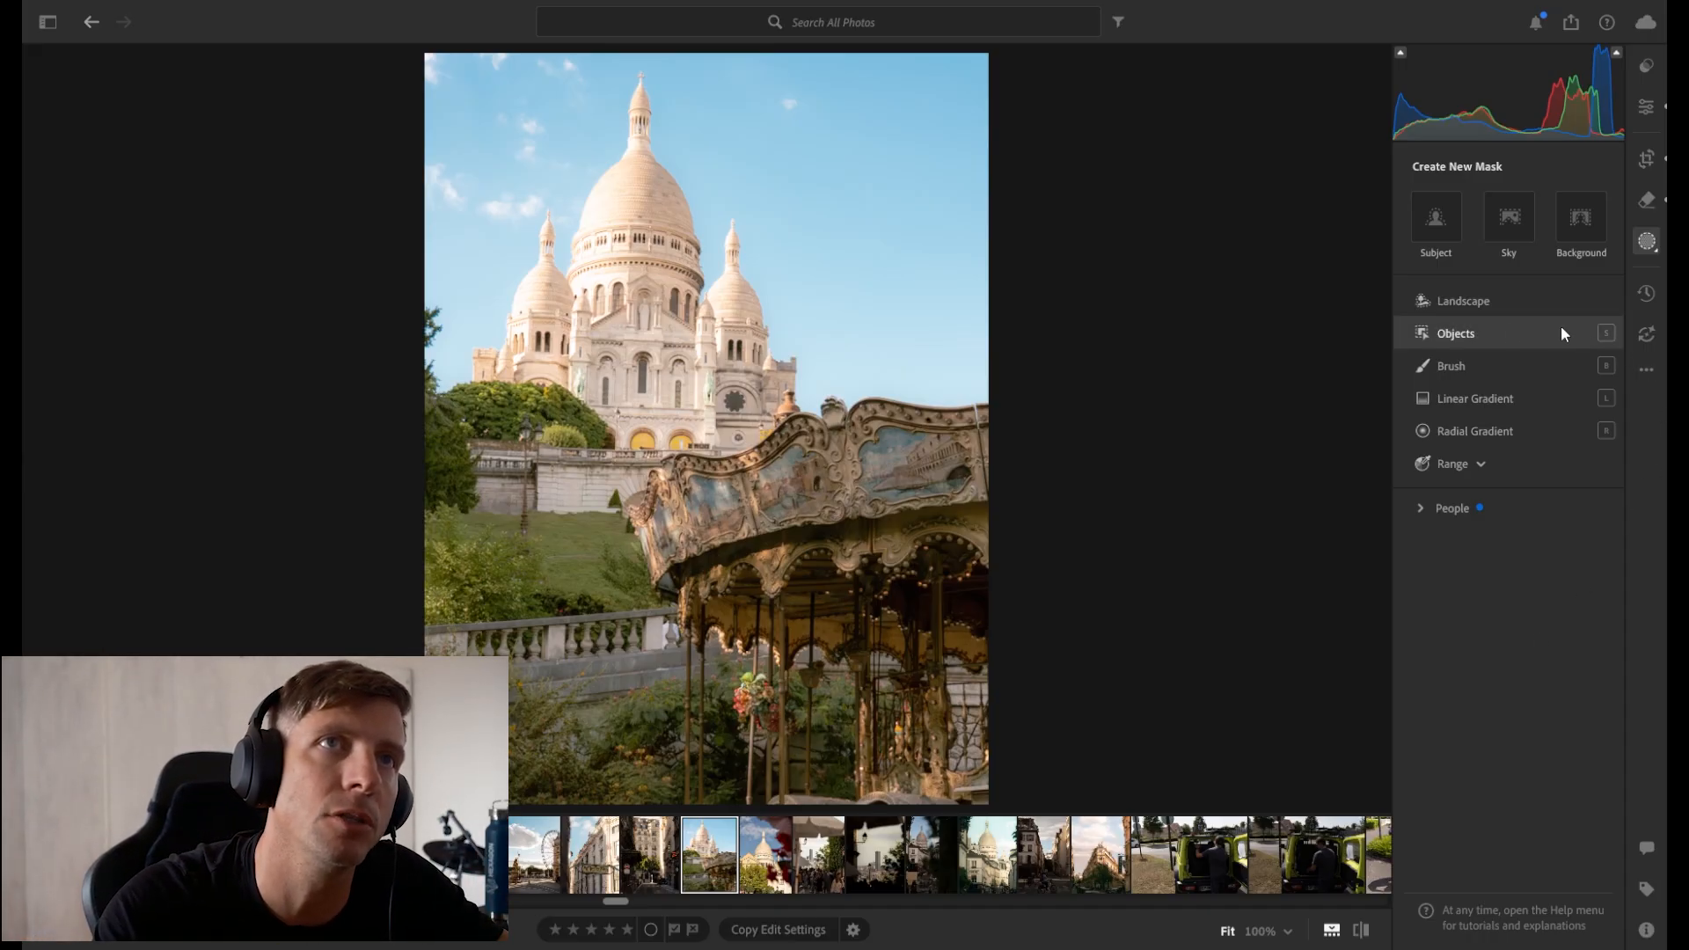
{"action": "left_click", "coordinate": [1533, 234]}
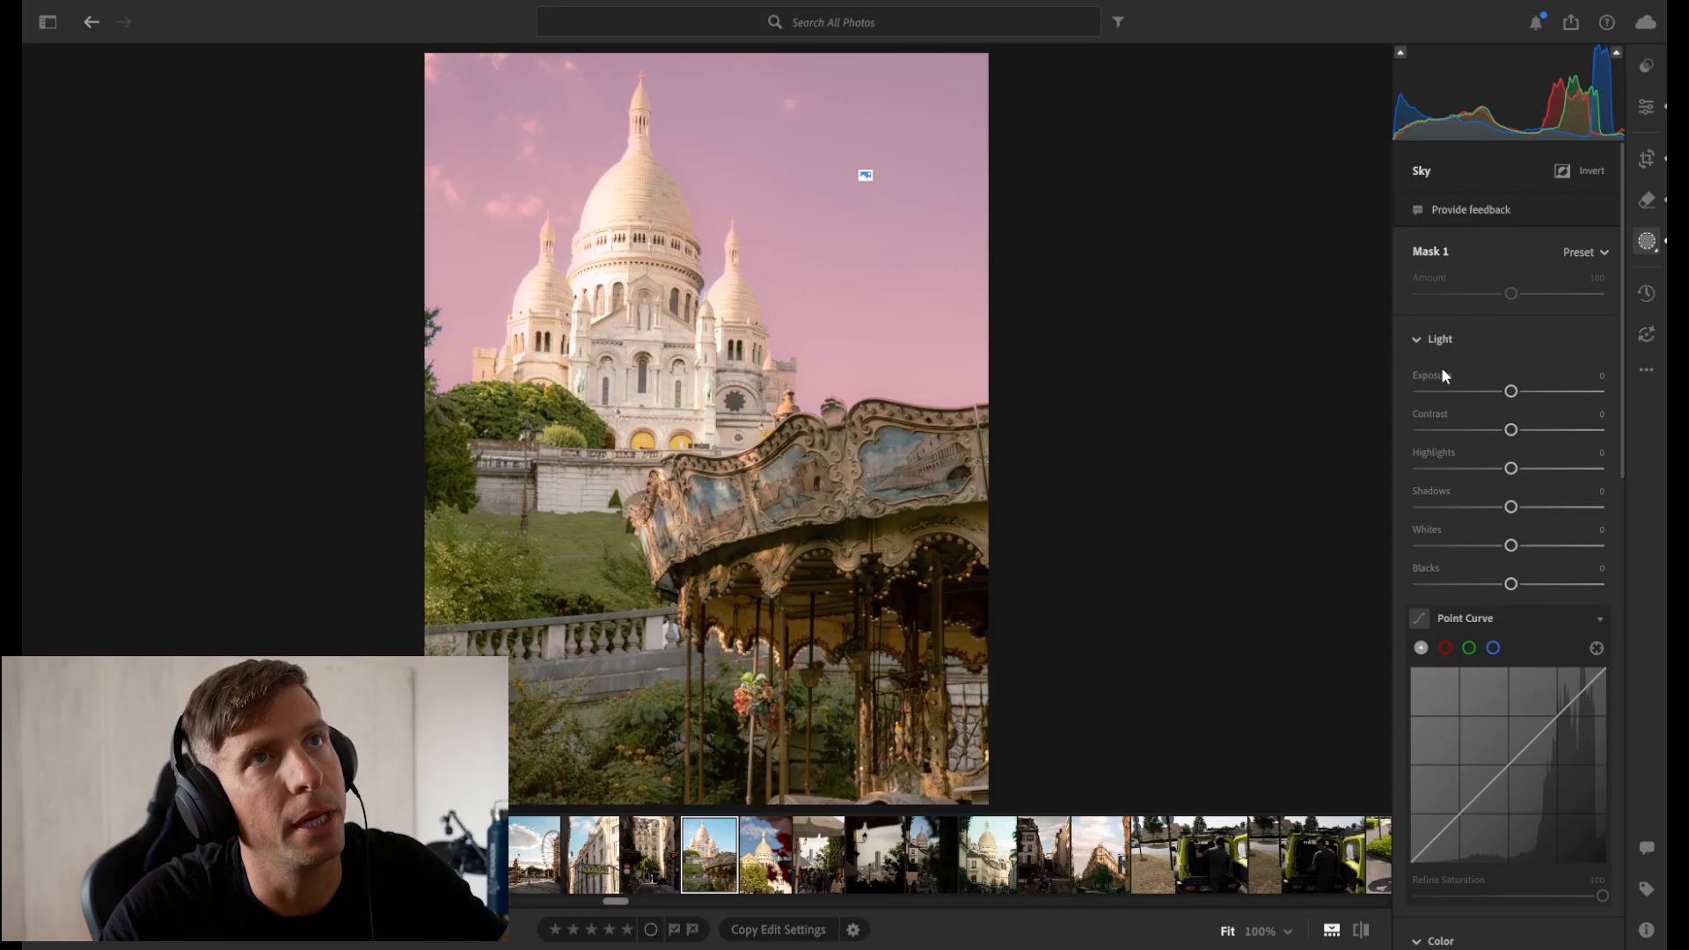
{"action": "key", "text": "l"}
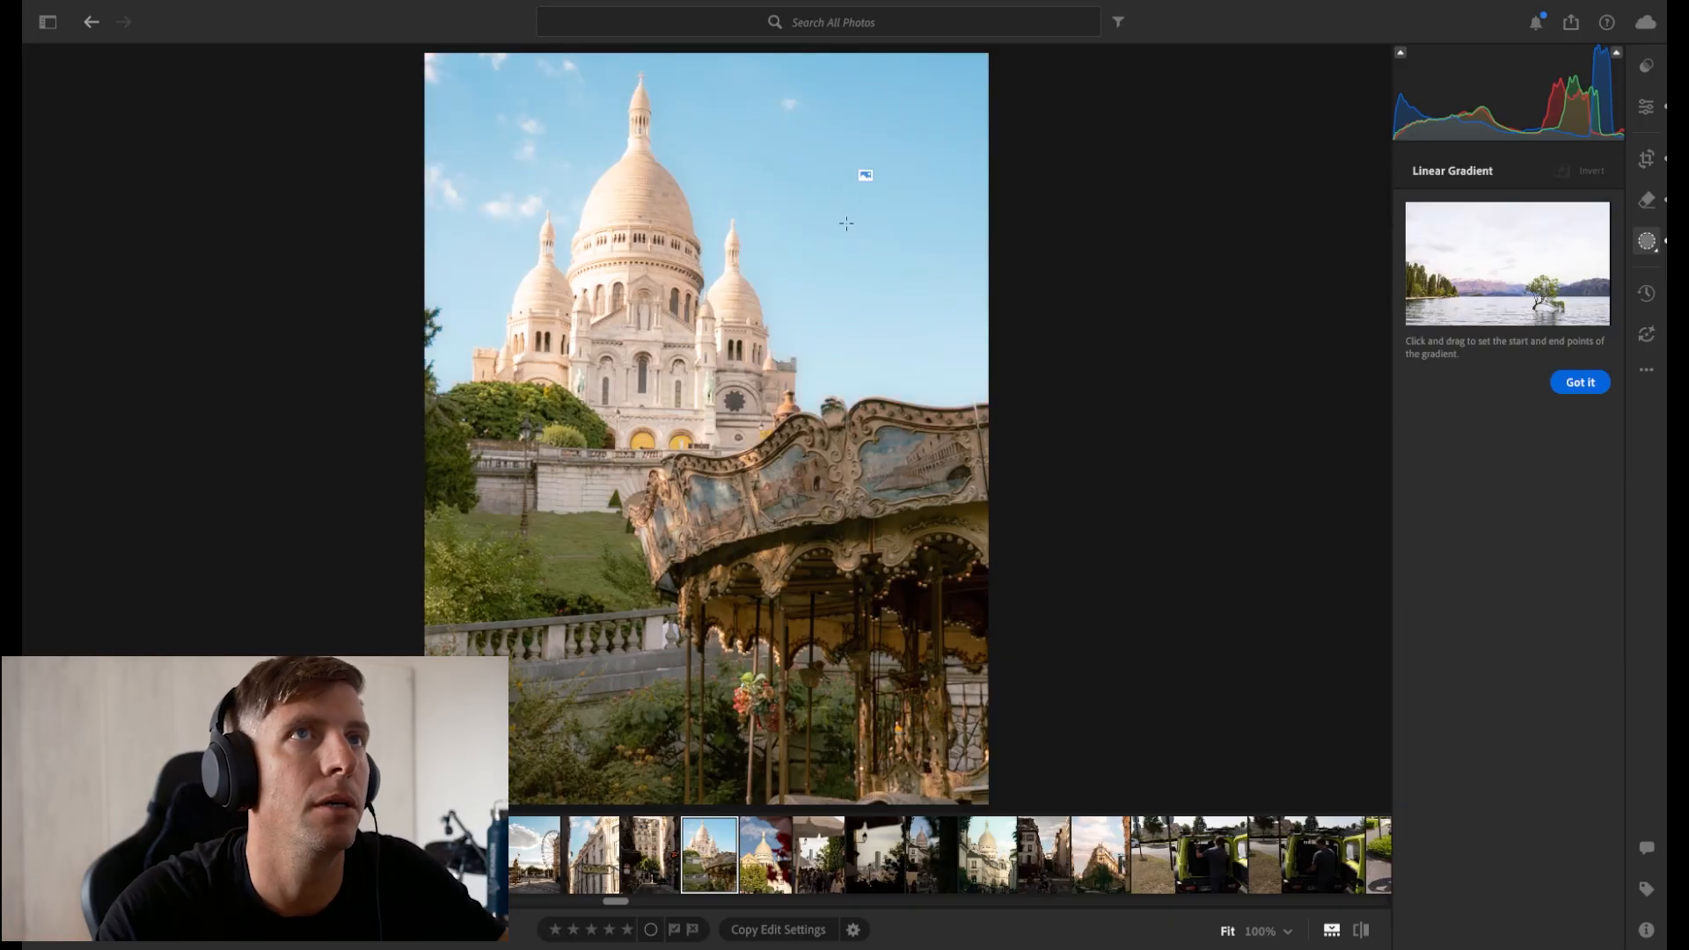
{"action": "mouse_move", "coordinate": [838, 315]}
{"action": "left_mouse_down"}
{"action": "mouse_move", "coordinate": [691, 186]}
{"action": "mouse_move", "coordinate": [647, 198]}
{"action": "mouse_move", "coordinate": [531, 166]}
{"action": "mouse_move", "coordinate": [695, 96]}
{"action": "left_mouse_up"}
{"action": "left_click_drag", "start_coordinate": [763, 202], "coordinate": [766, 195]}
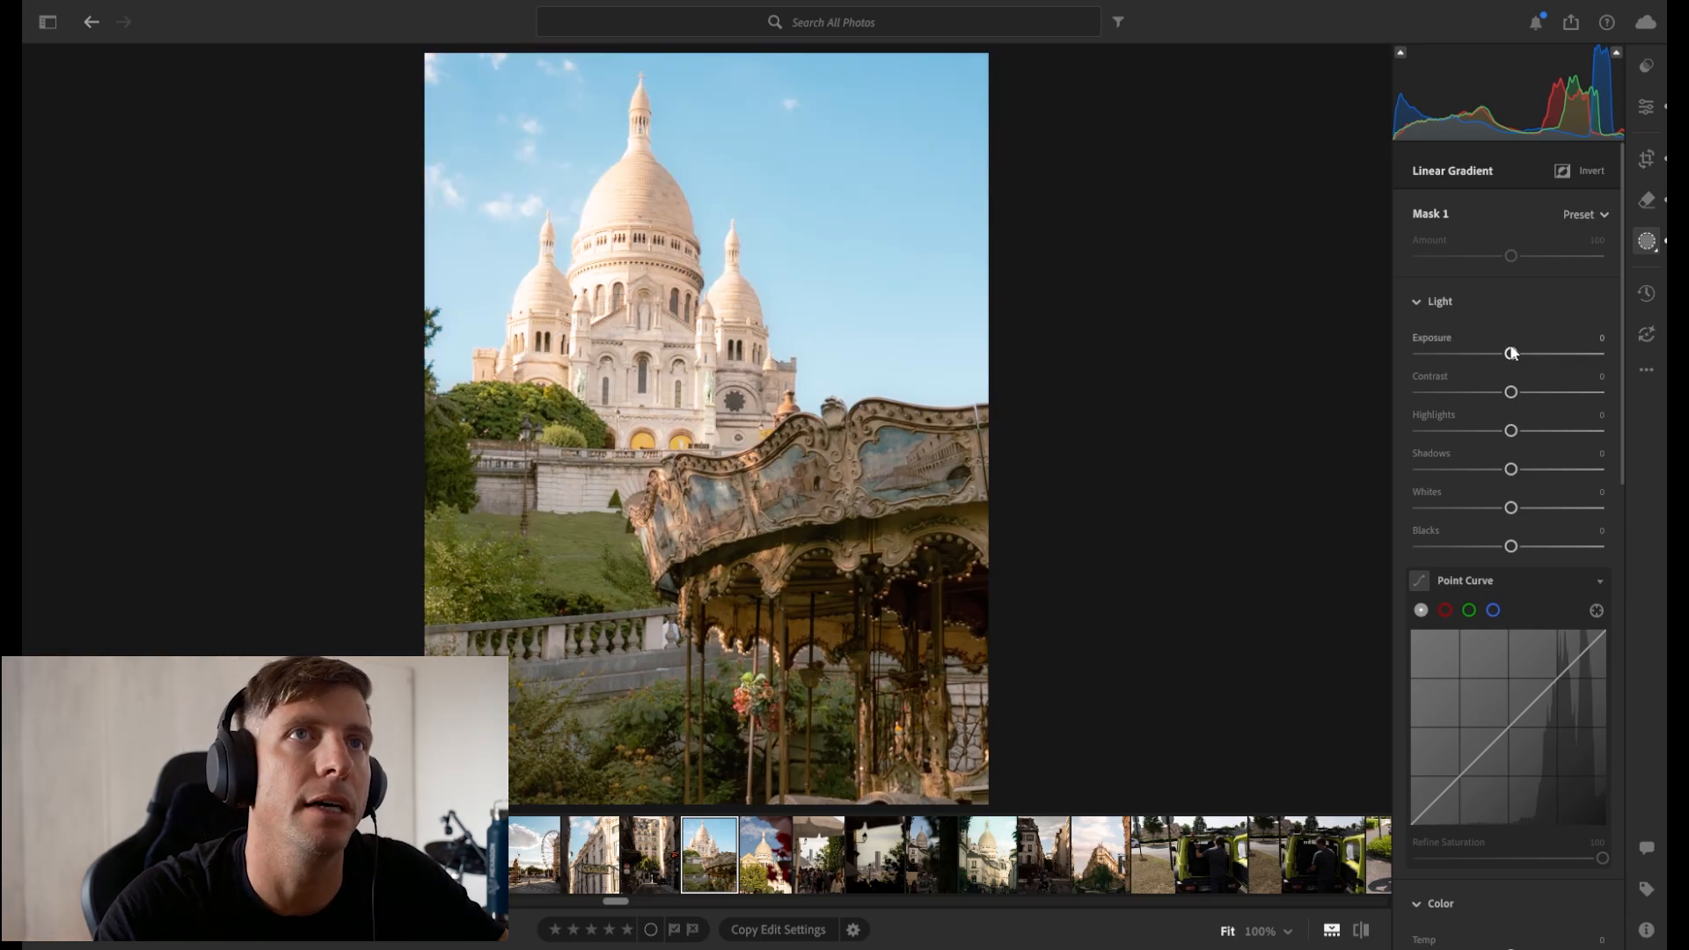
Set the linear gradient mask's Exposure to +0.56 and Dehaze to -13.
{"action": "left_click_drag", "start_coordinate": [1511, 354], "coordinate": [1525, 359]}
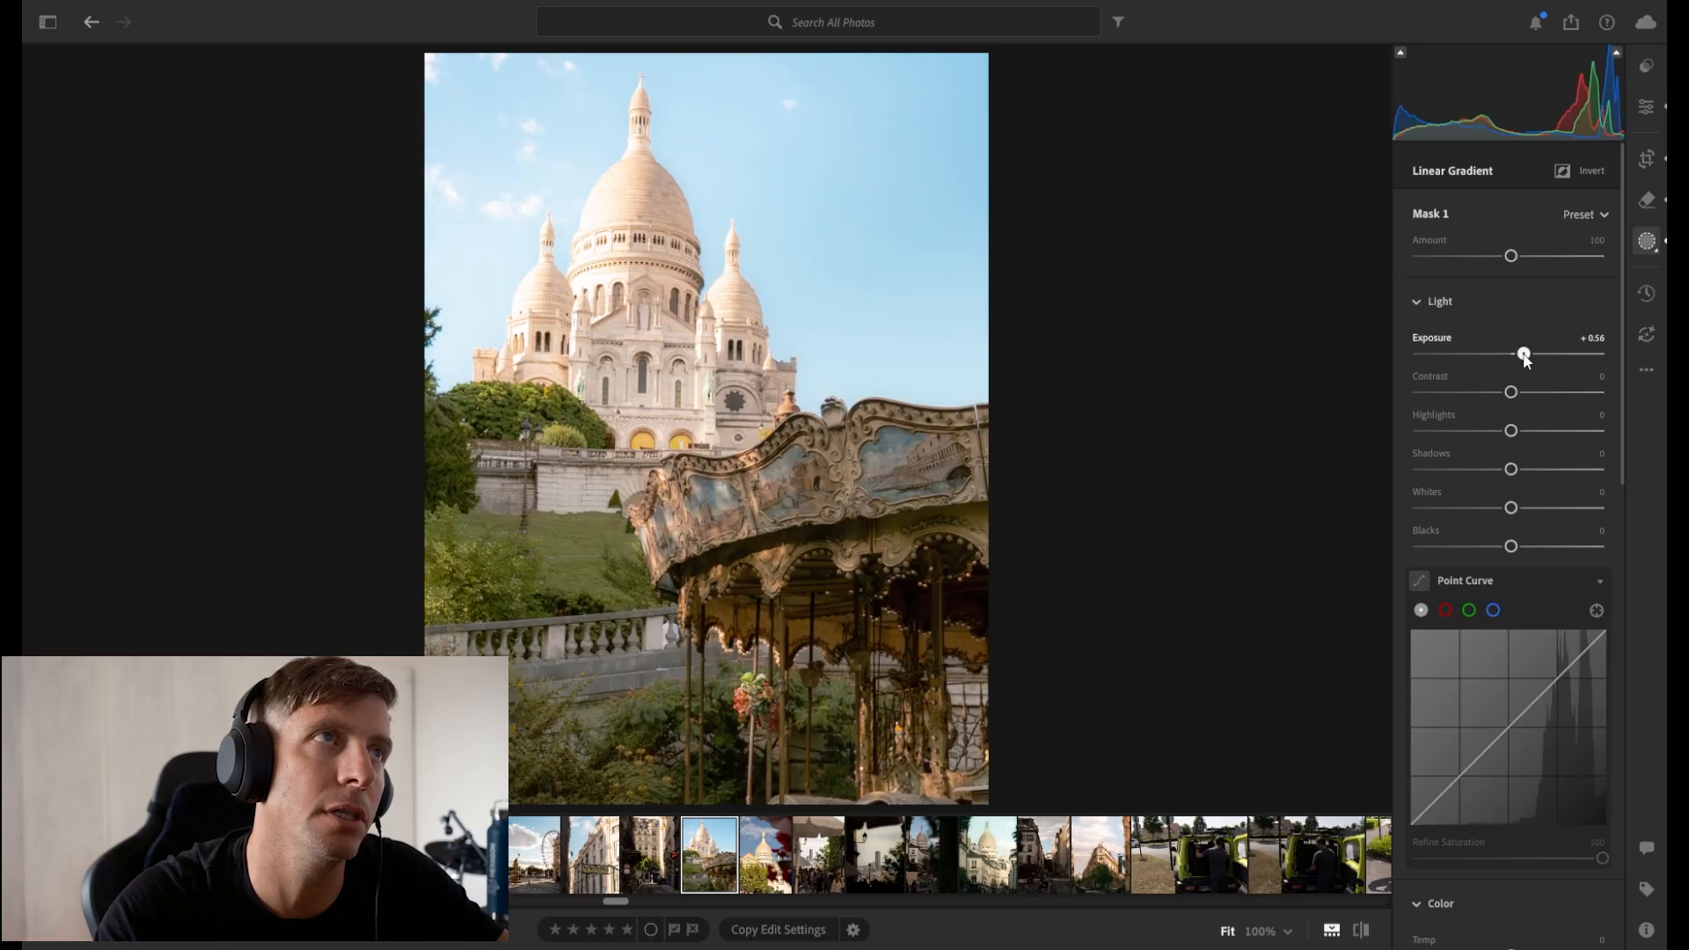
{"action": "scroll", "coordinate": [1597, 351], "scroll_direction": "down", "scroll_amount": 5}
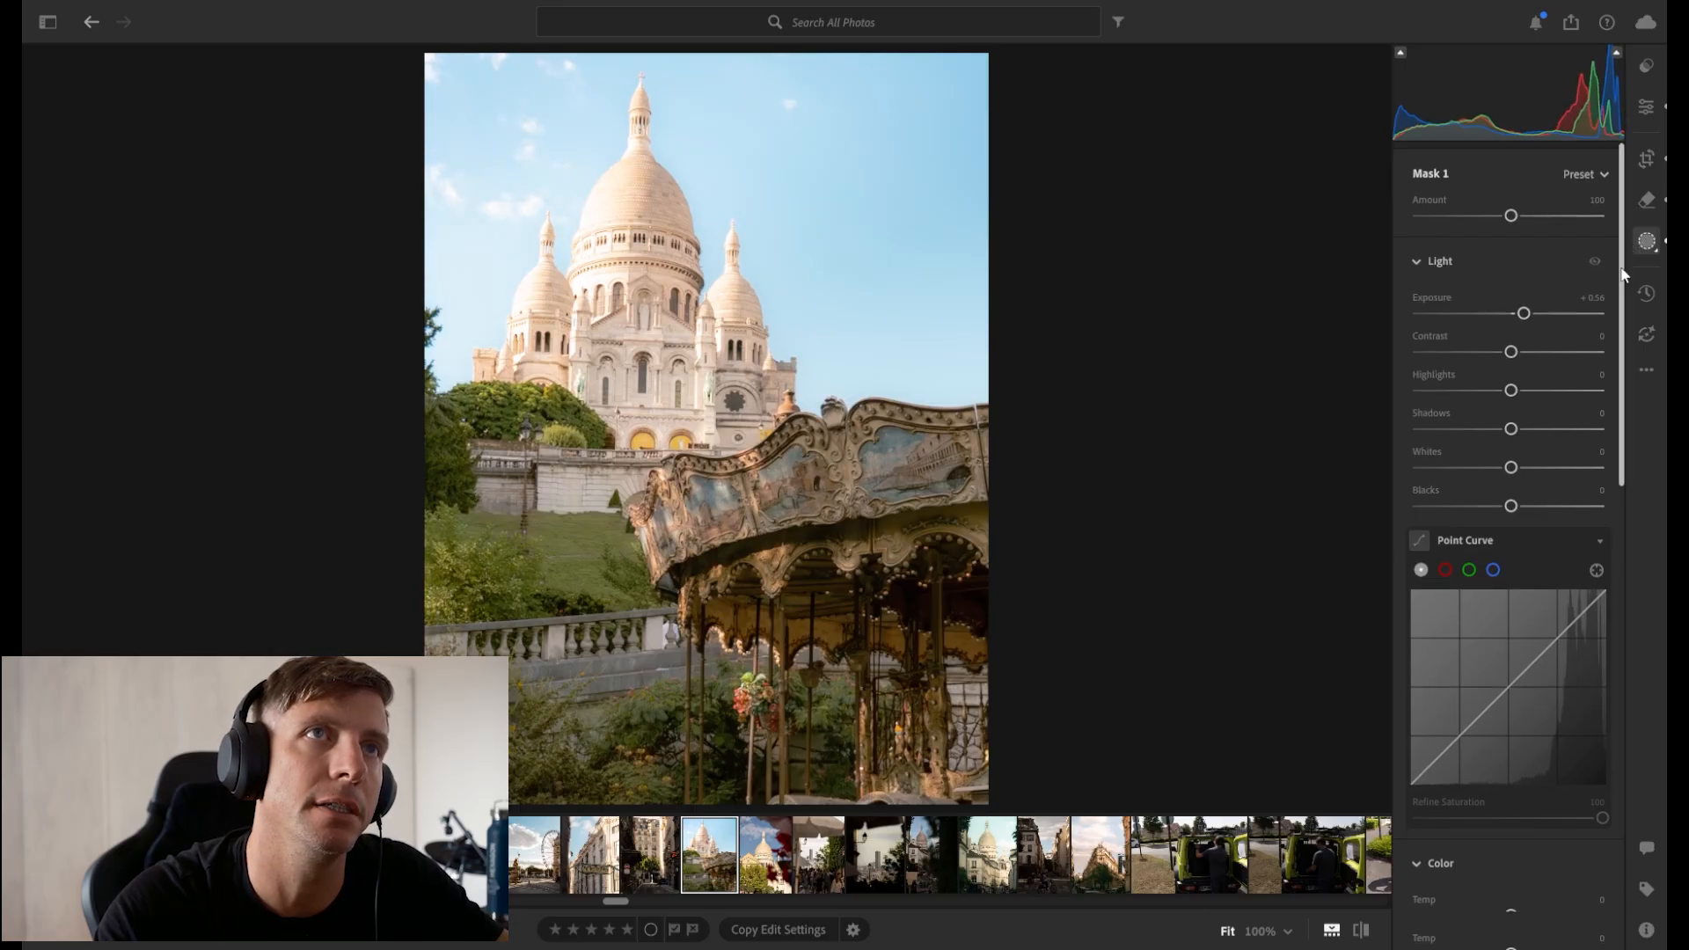
{"action": "scroll", "coordinate": [1593, 422], "scroll_direction": "down", "scroll_amount": 3}
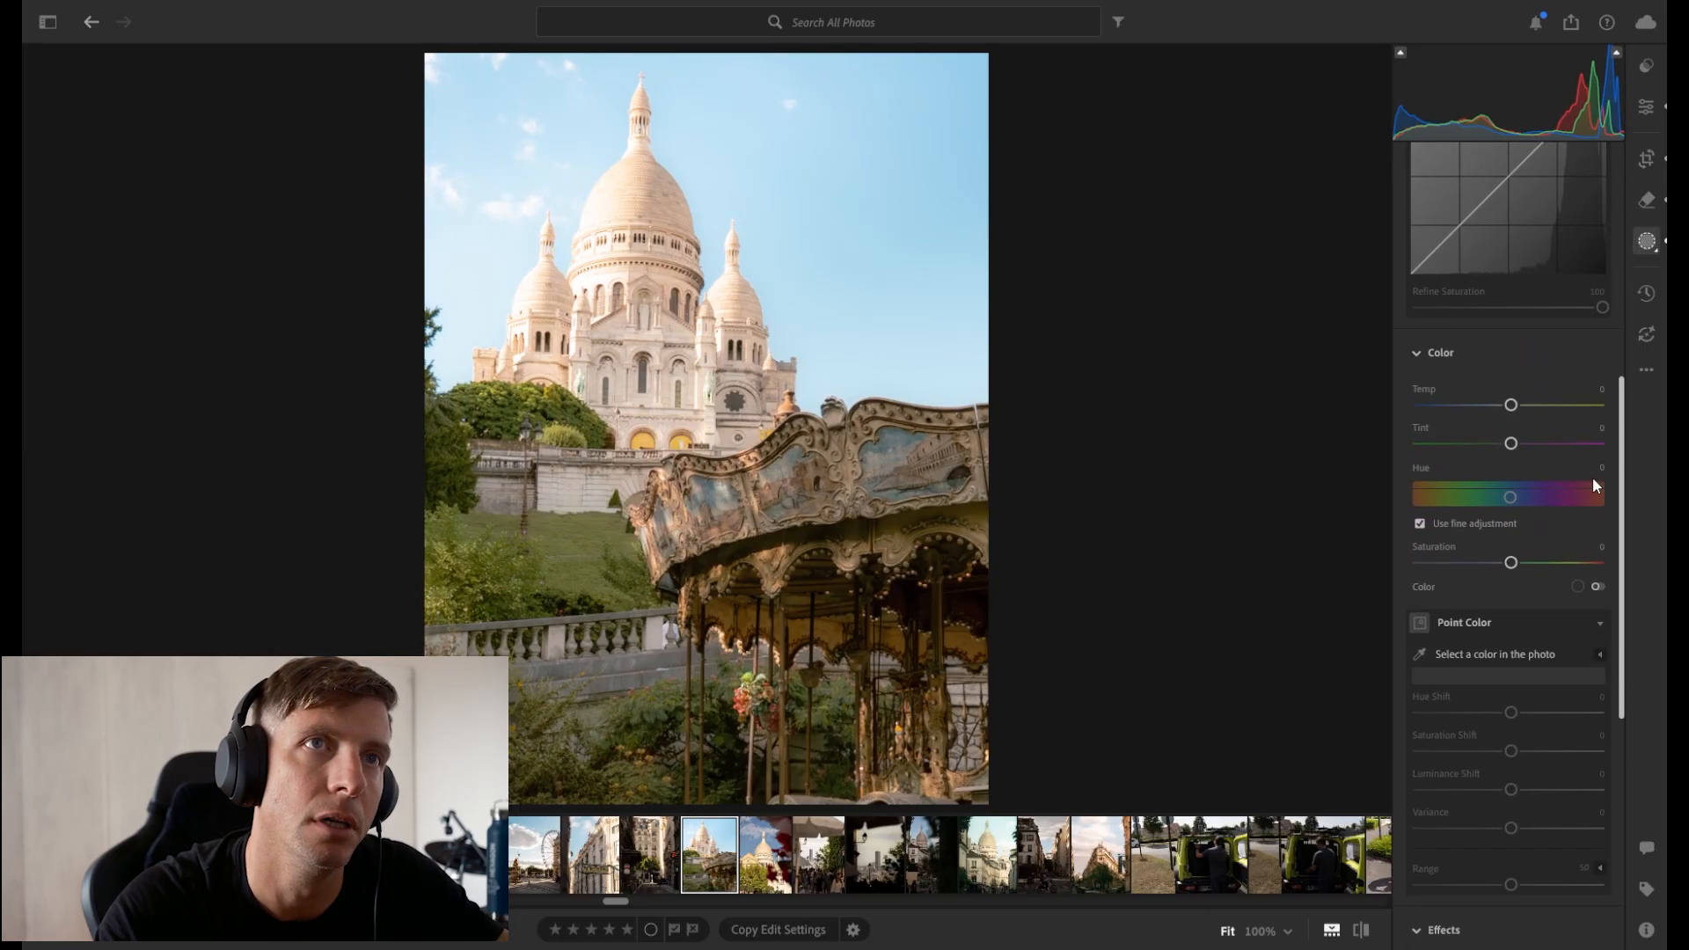
{"action": "scroll", "coordinate": [1590, 528], "scroll_direction": "down", "scroll_amount": 4}
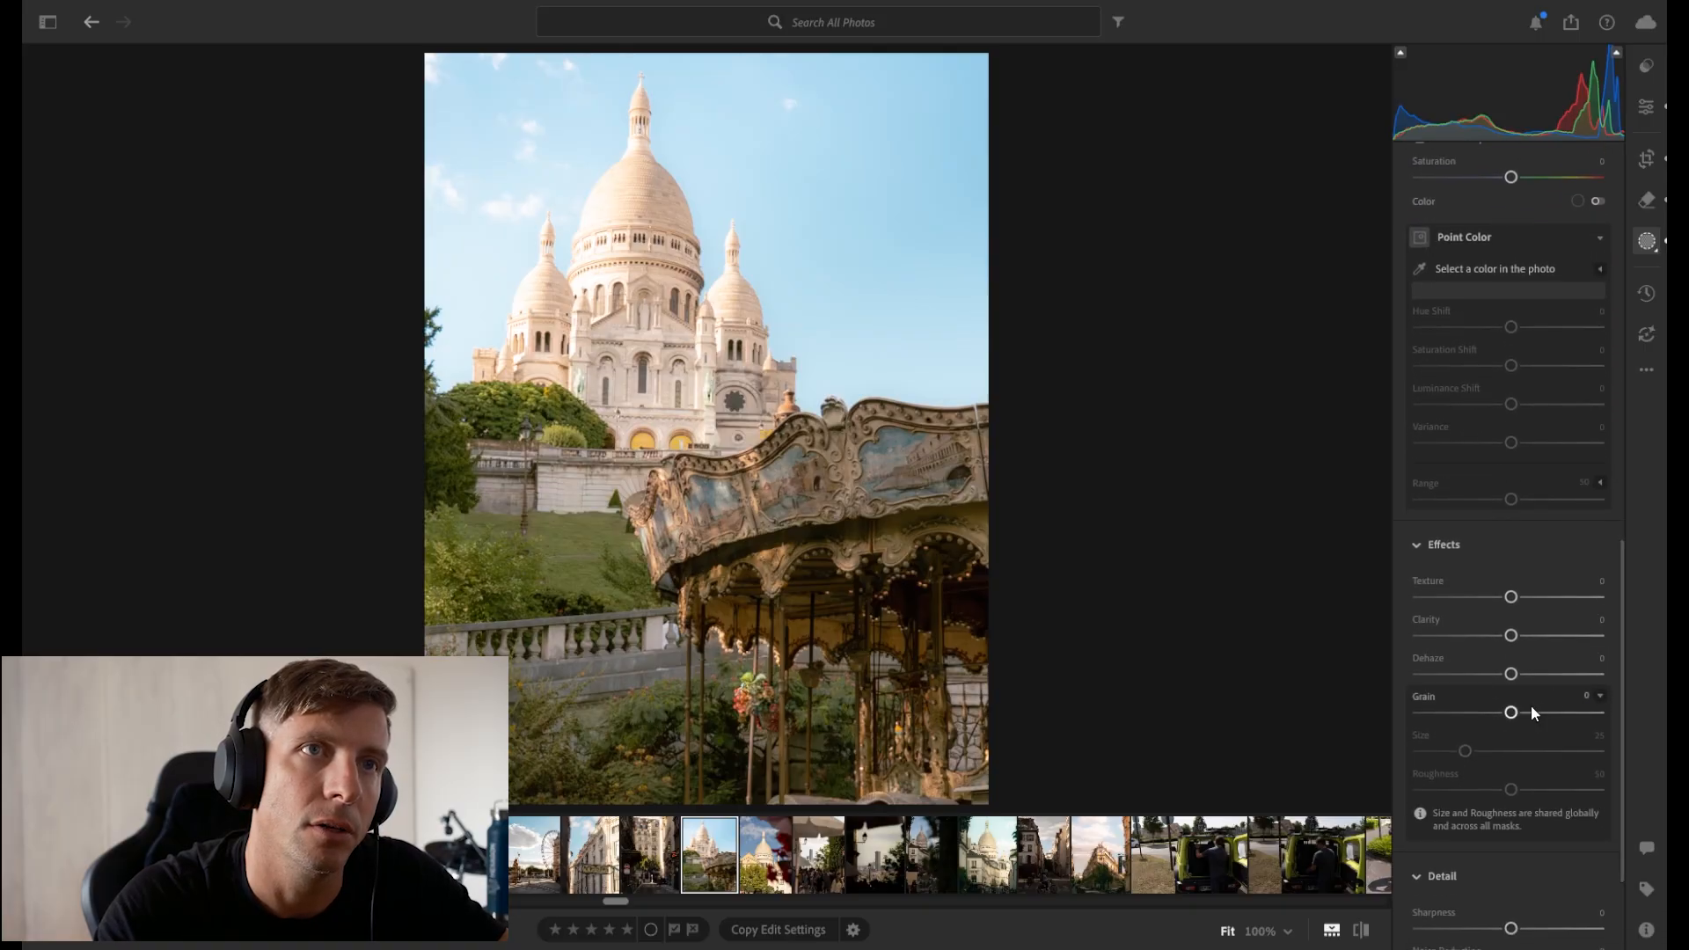
{"action": "left_click_drag", "start_coordinate": [1514, 678], "coordinate": [1504, 676]}
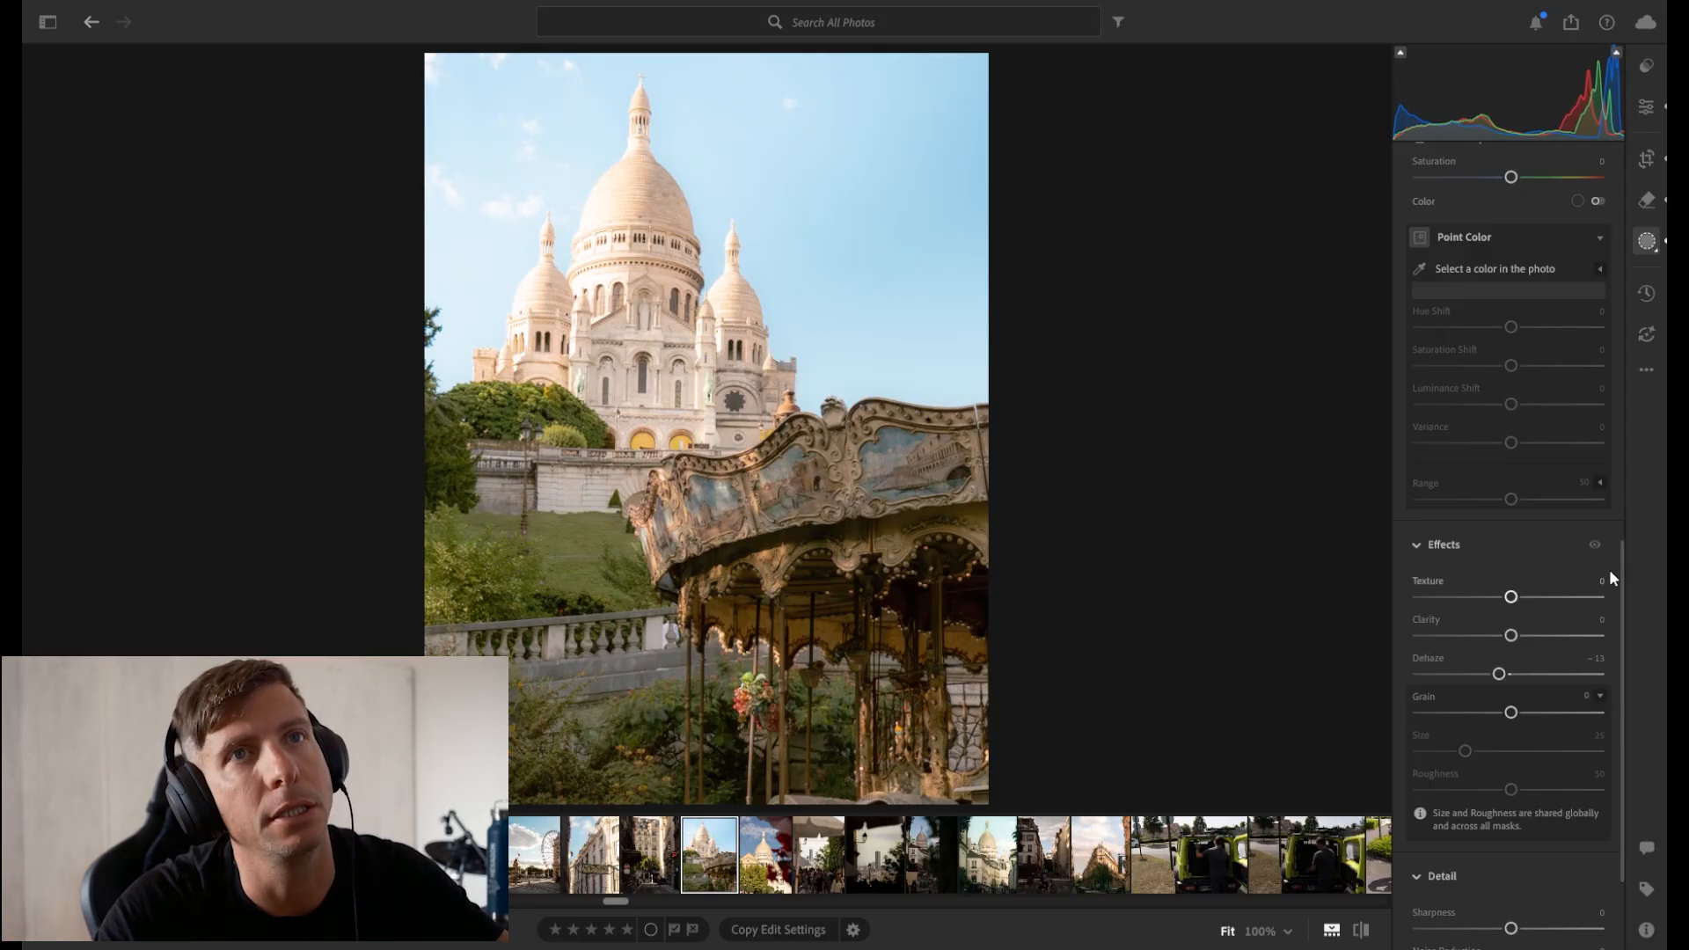
{"action": "left_click_drag", "start_coordinate": [1624, 581], "coordinate": [1617, 662]}
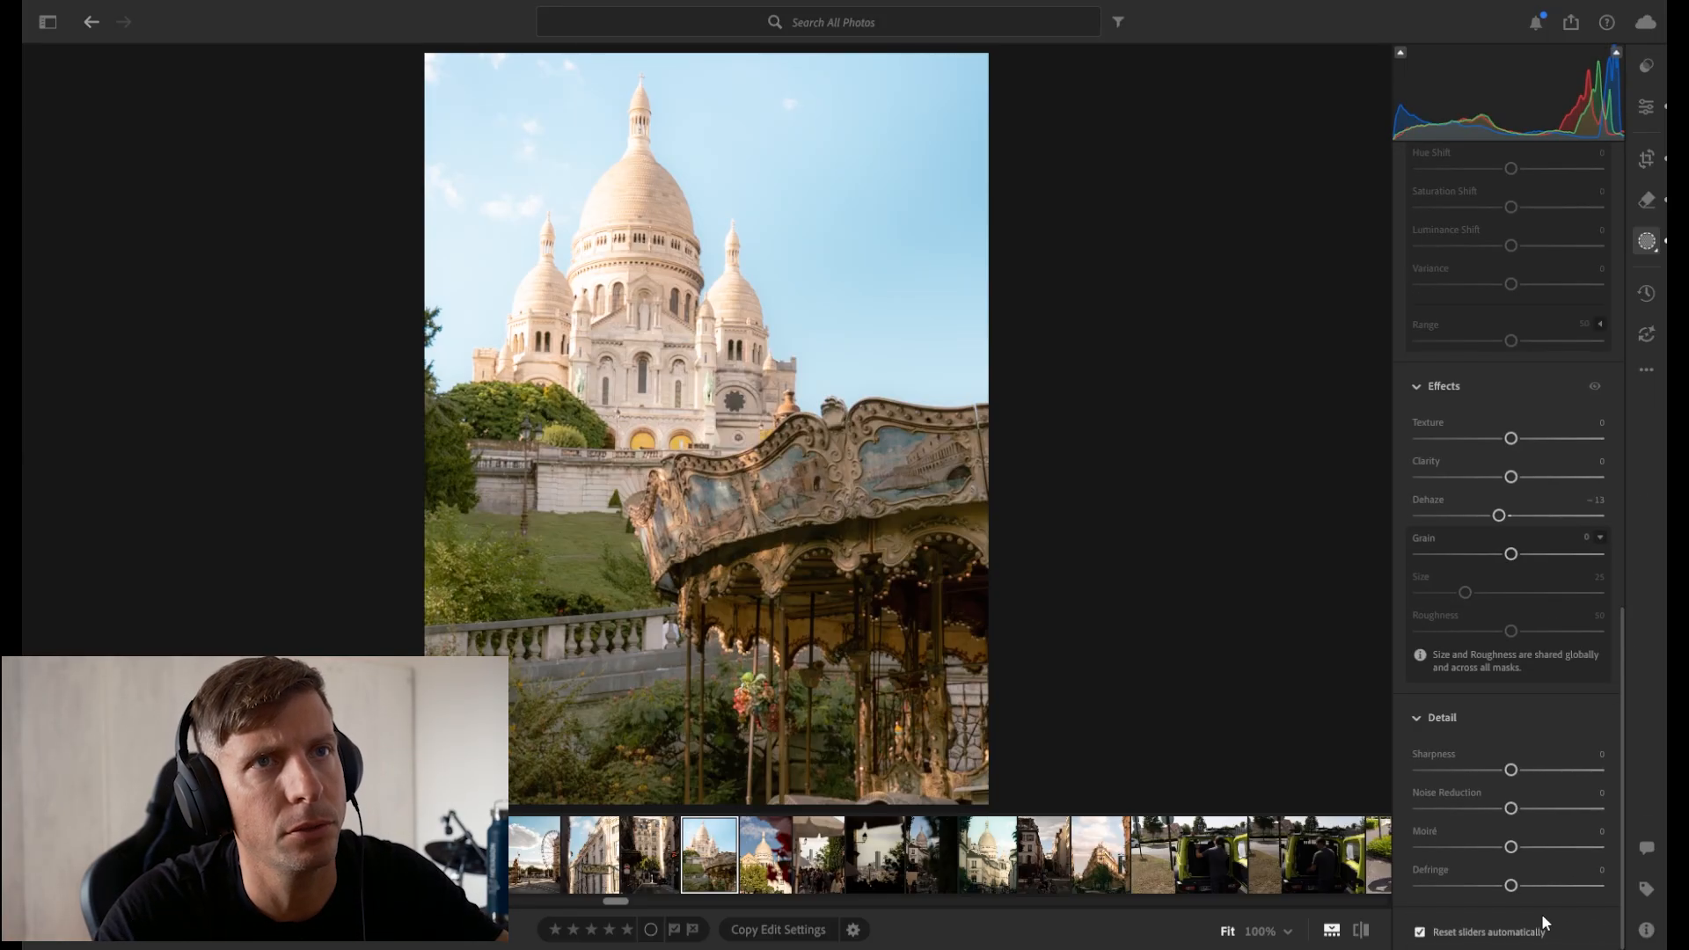
Set the sky gradient's Clarity to -40, then widen its falloff toward the carousel and shift its centre slightly up beside the dome.
{"action": "left_click_drag", "start_coordinate": [1511, 476], "coordinate": [1474, 477]}
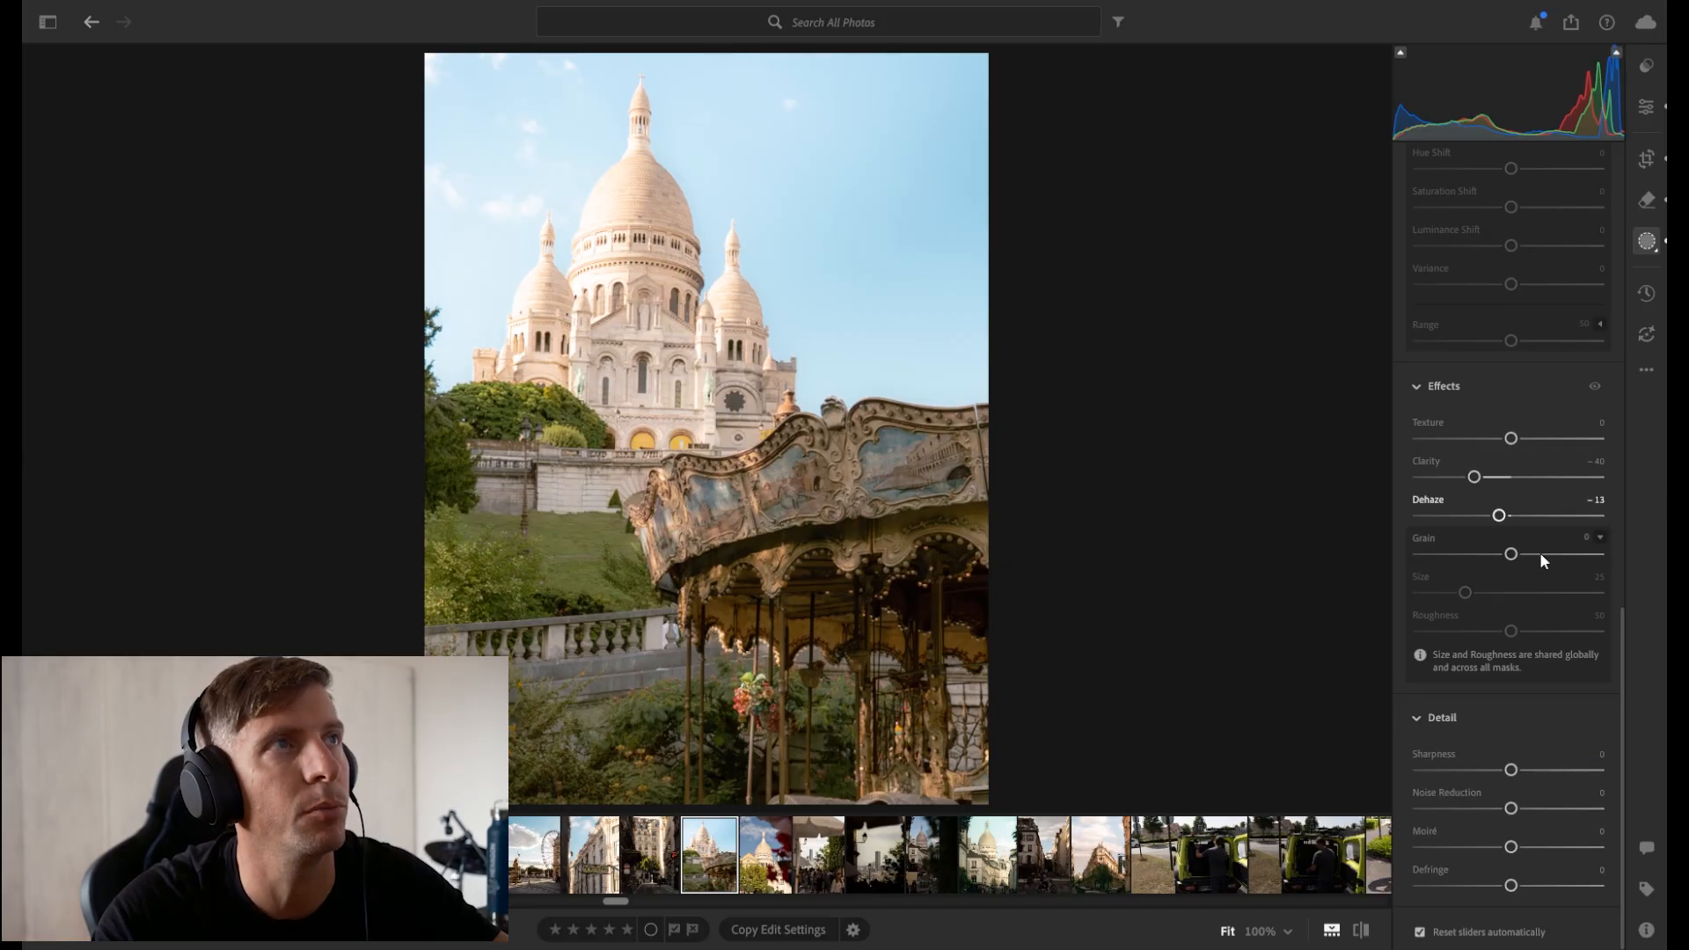
{"action": "left_click_drag", "start_coordinate": [1623, 666], "coordinate": [1625, 195]}
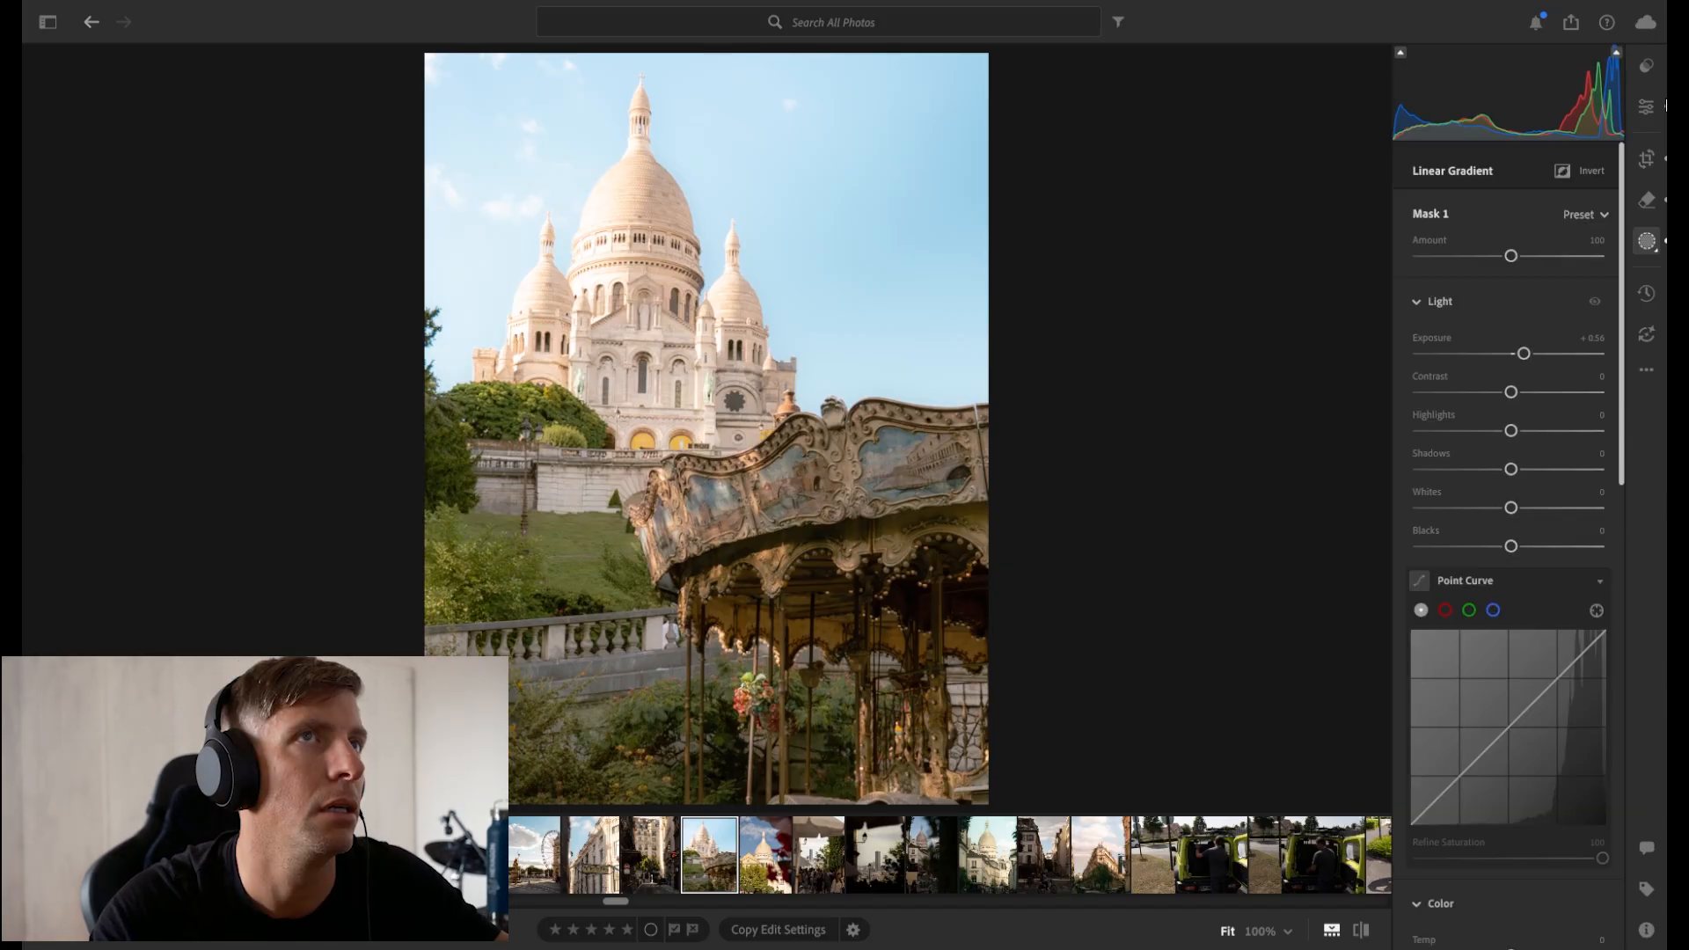
{"action": "left_click", "coordinate": [1338, 118]}
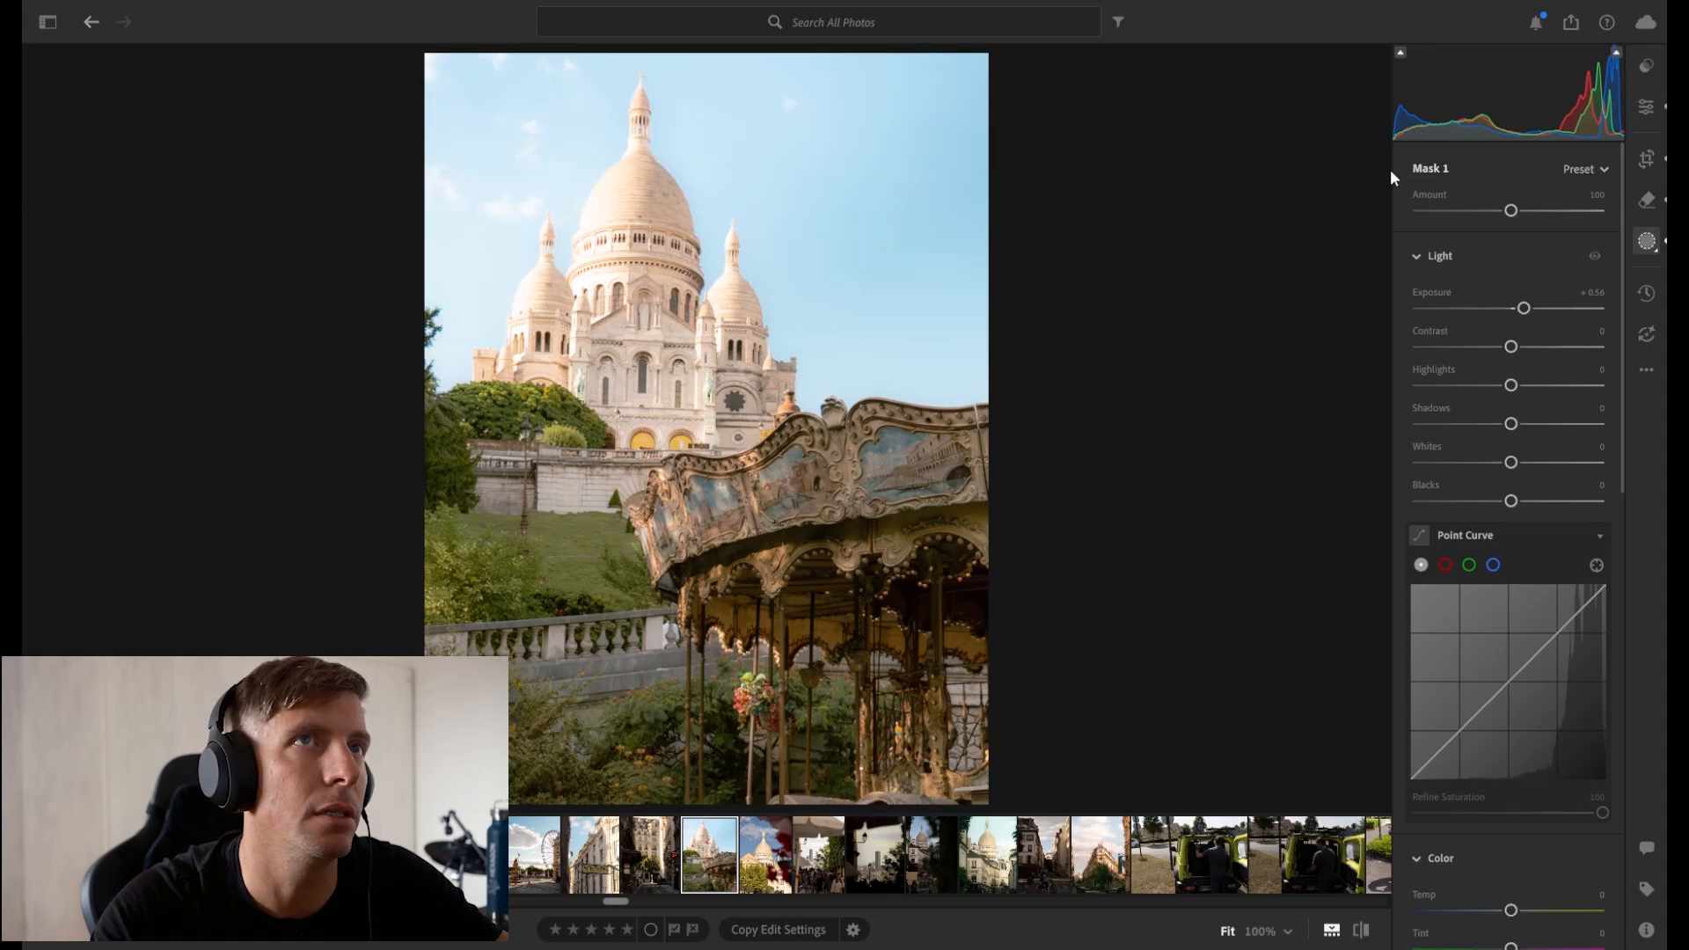
{"action": "left_click", "coordinate": [1358, 162]}
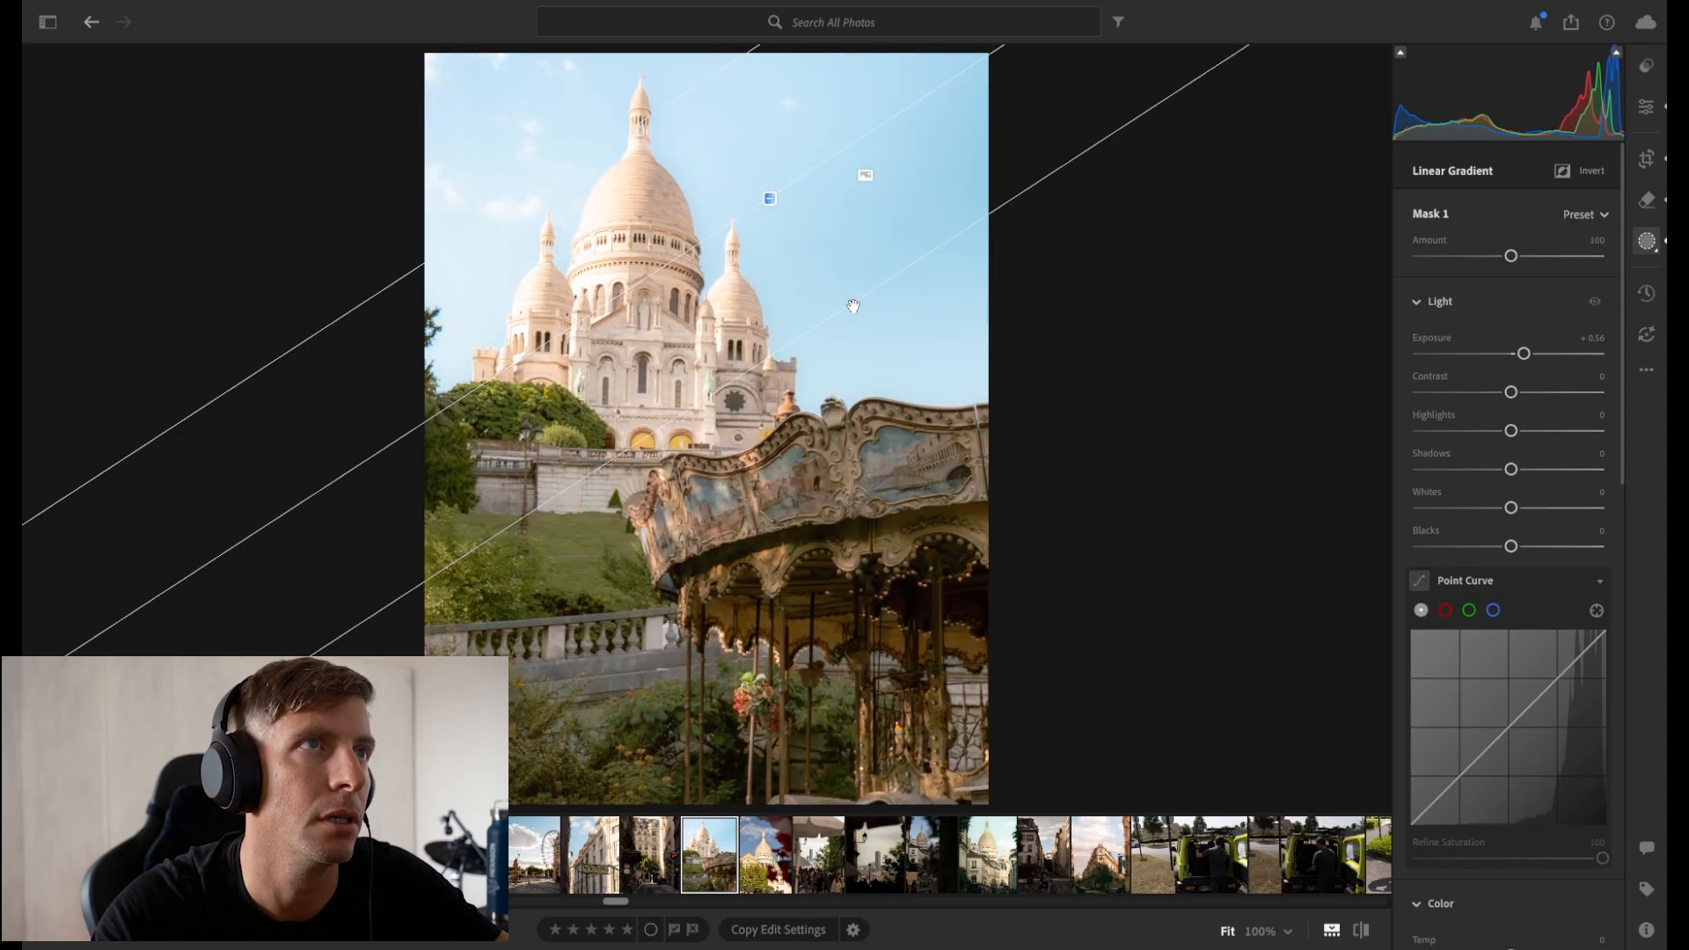
{"action": "left_click_drag", "start_coordinate": [844, 302], "coordinate": [931, 365]}
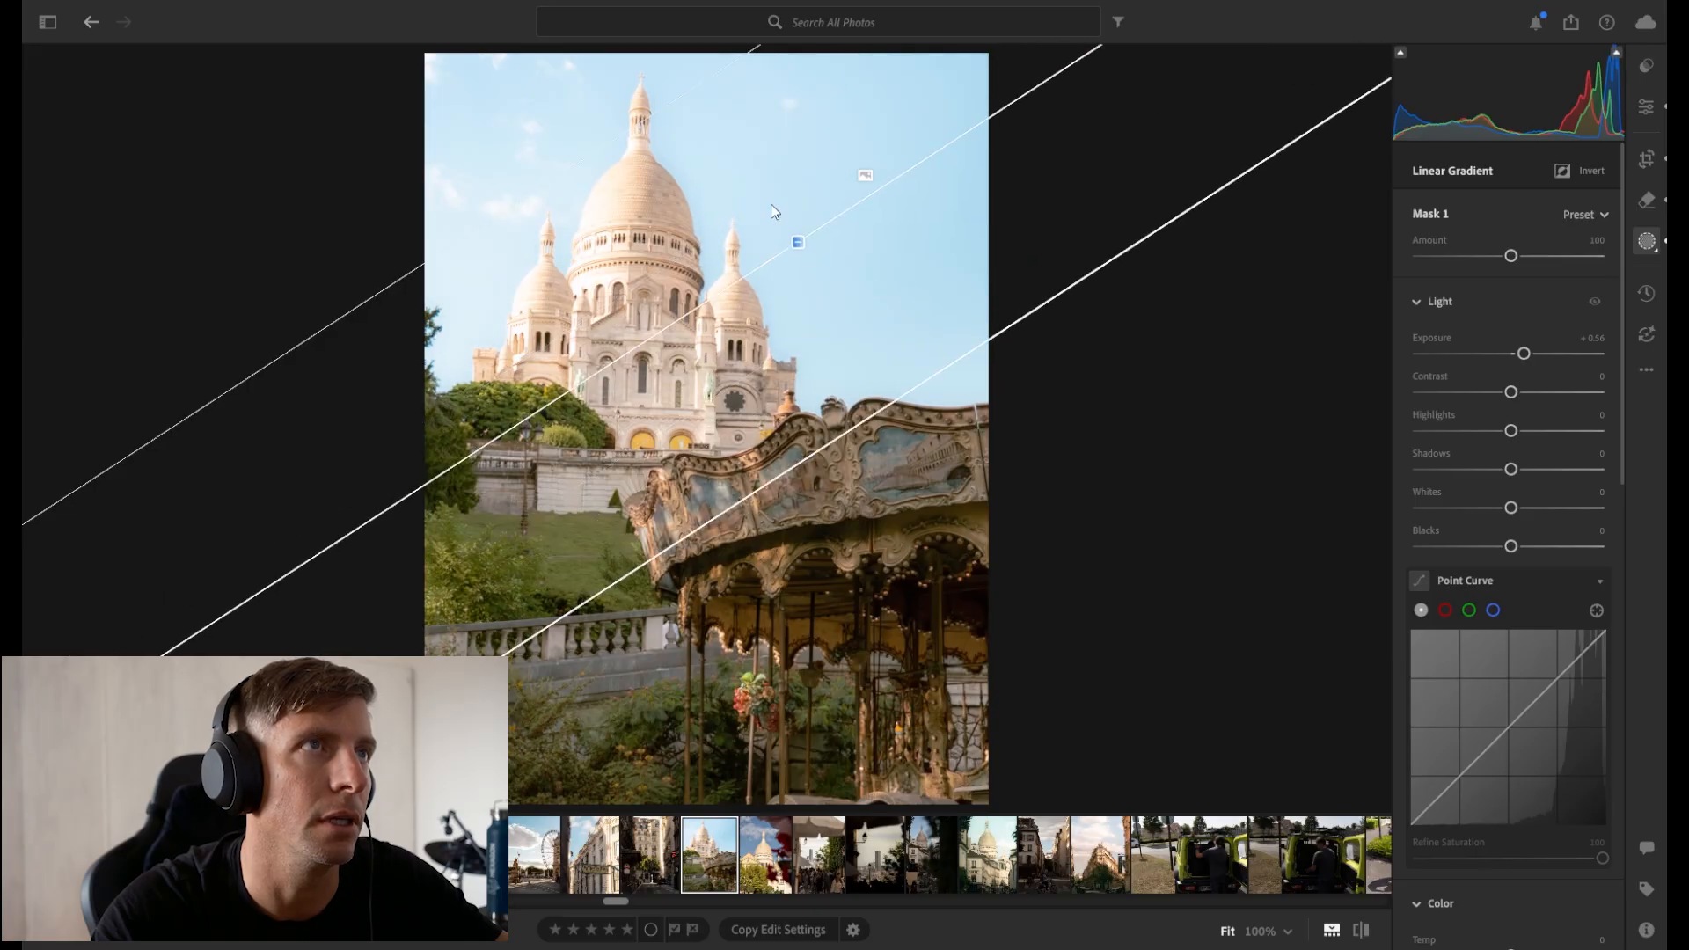
{"action": "left_click_drag", "start_coordinate": [797, 237], "coordinate": [772, 217]}
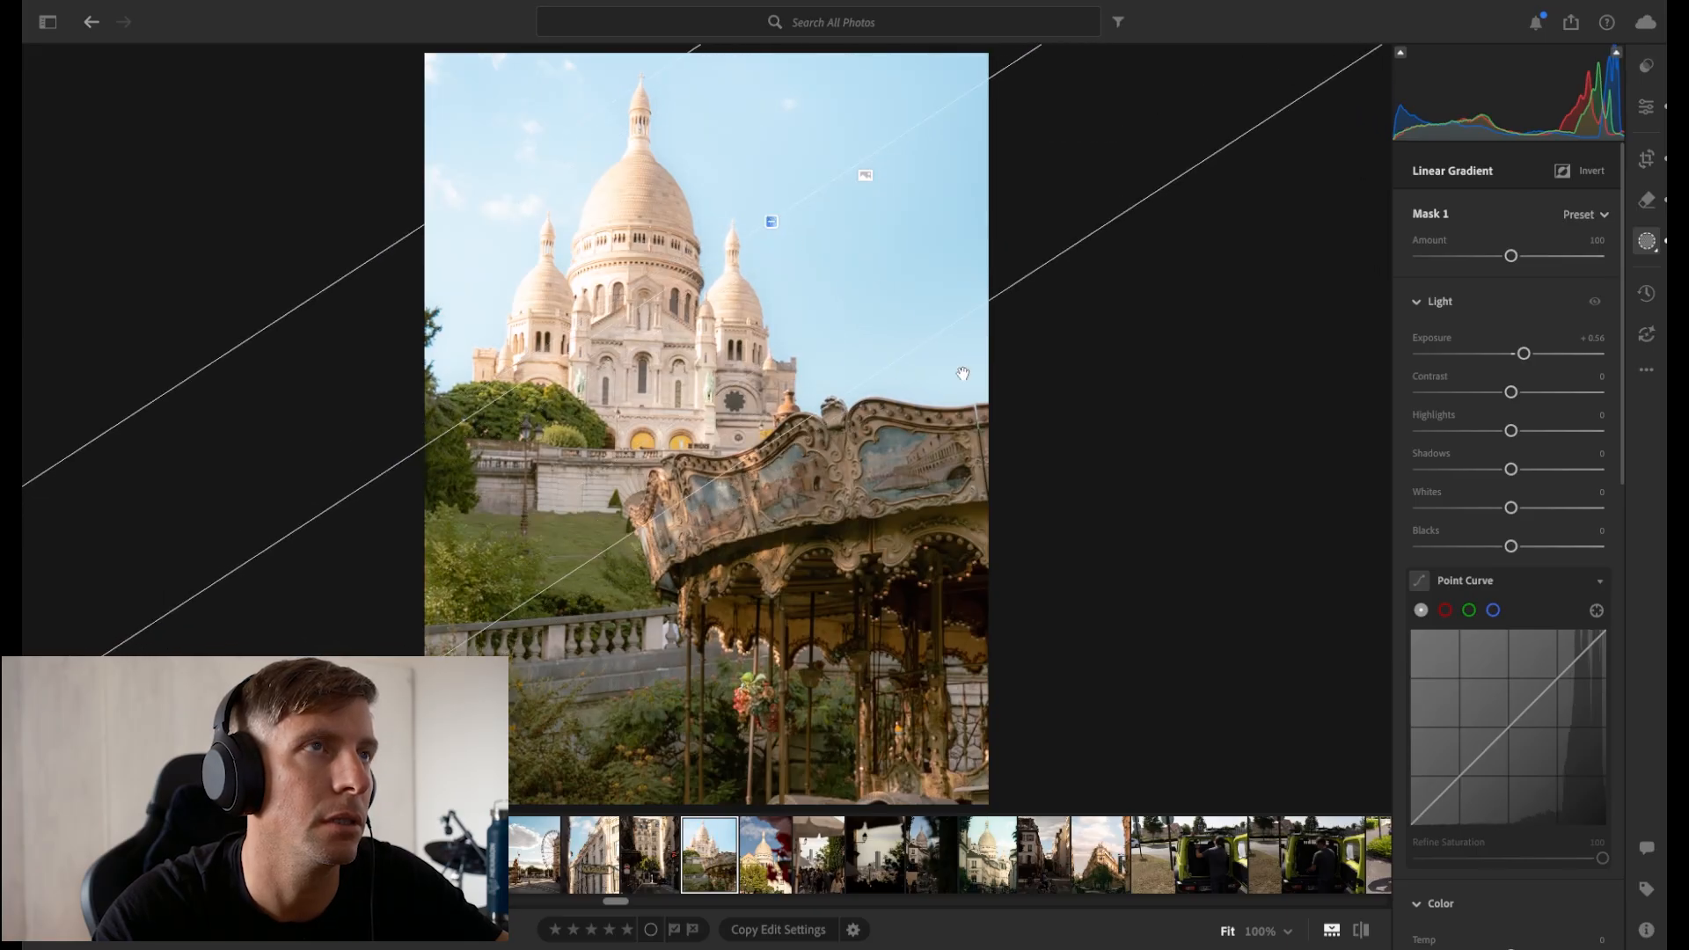
Add a second linear gradient mask fading upward from the photo's bottom edge to the stone balustrade.
{"action": "left_click", "coordinate": [1648, 109]}
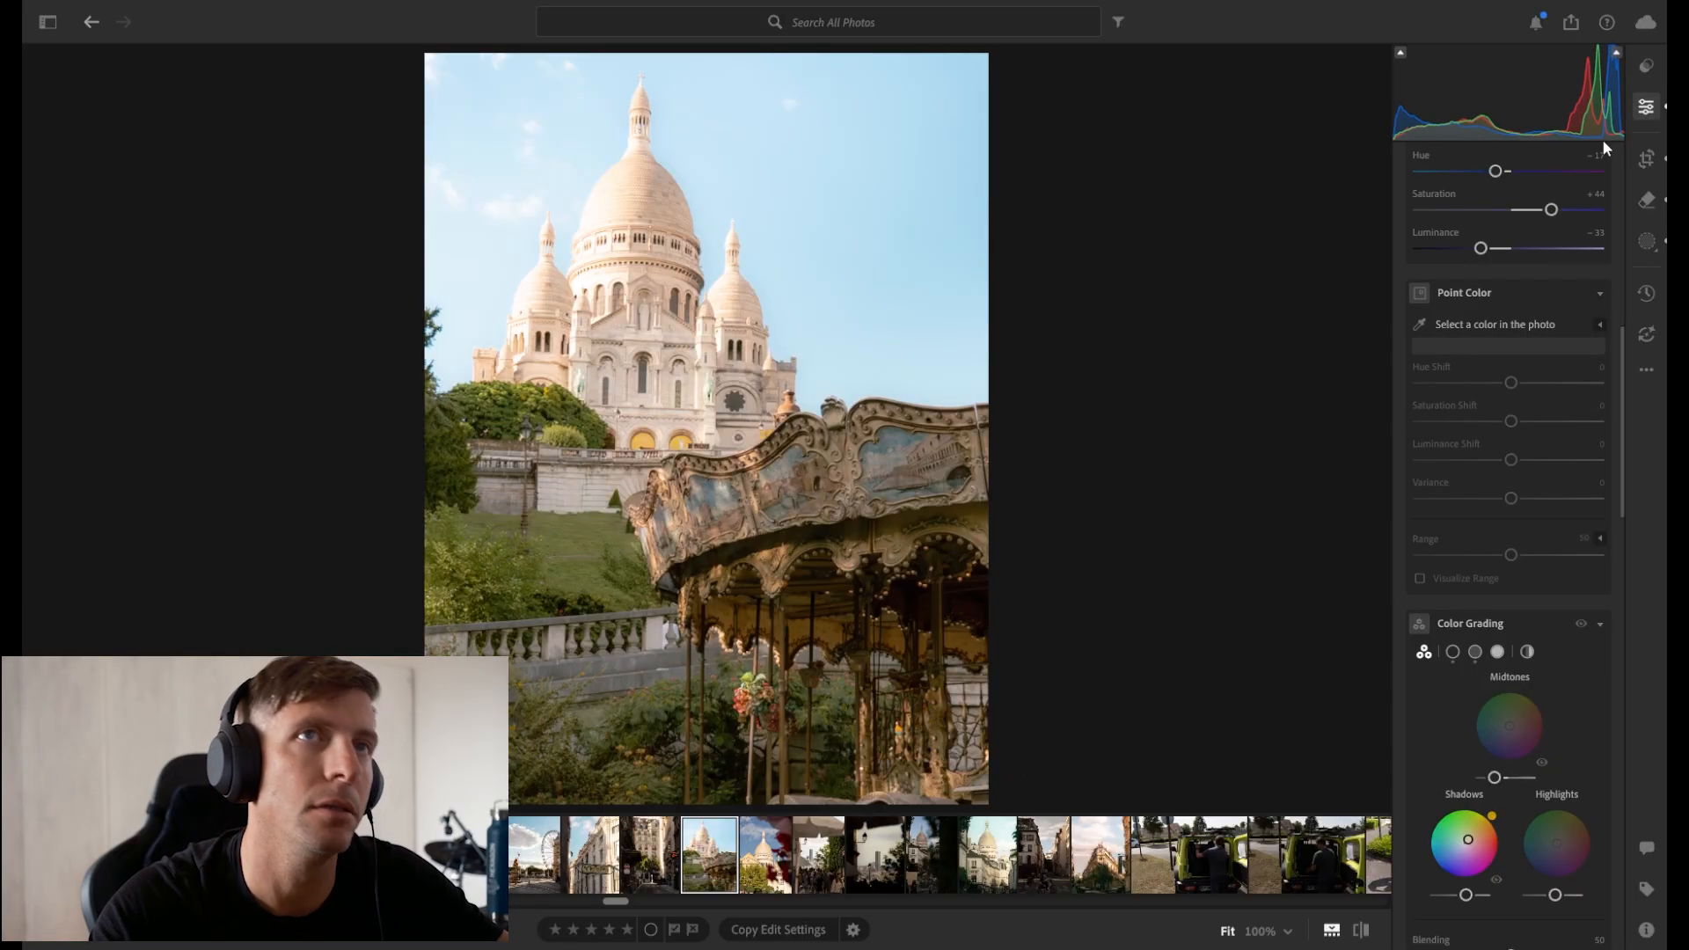
{"action": "scroll", "coordinate": [1605, 211], "scroll_direction": "up", "scroll_amount": 10}
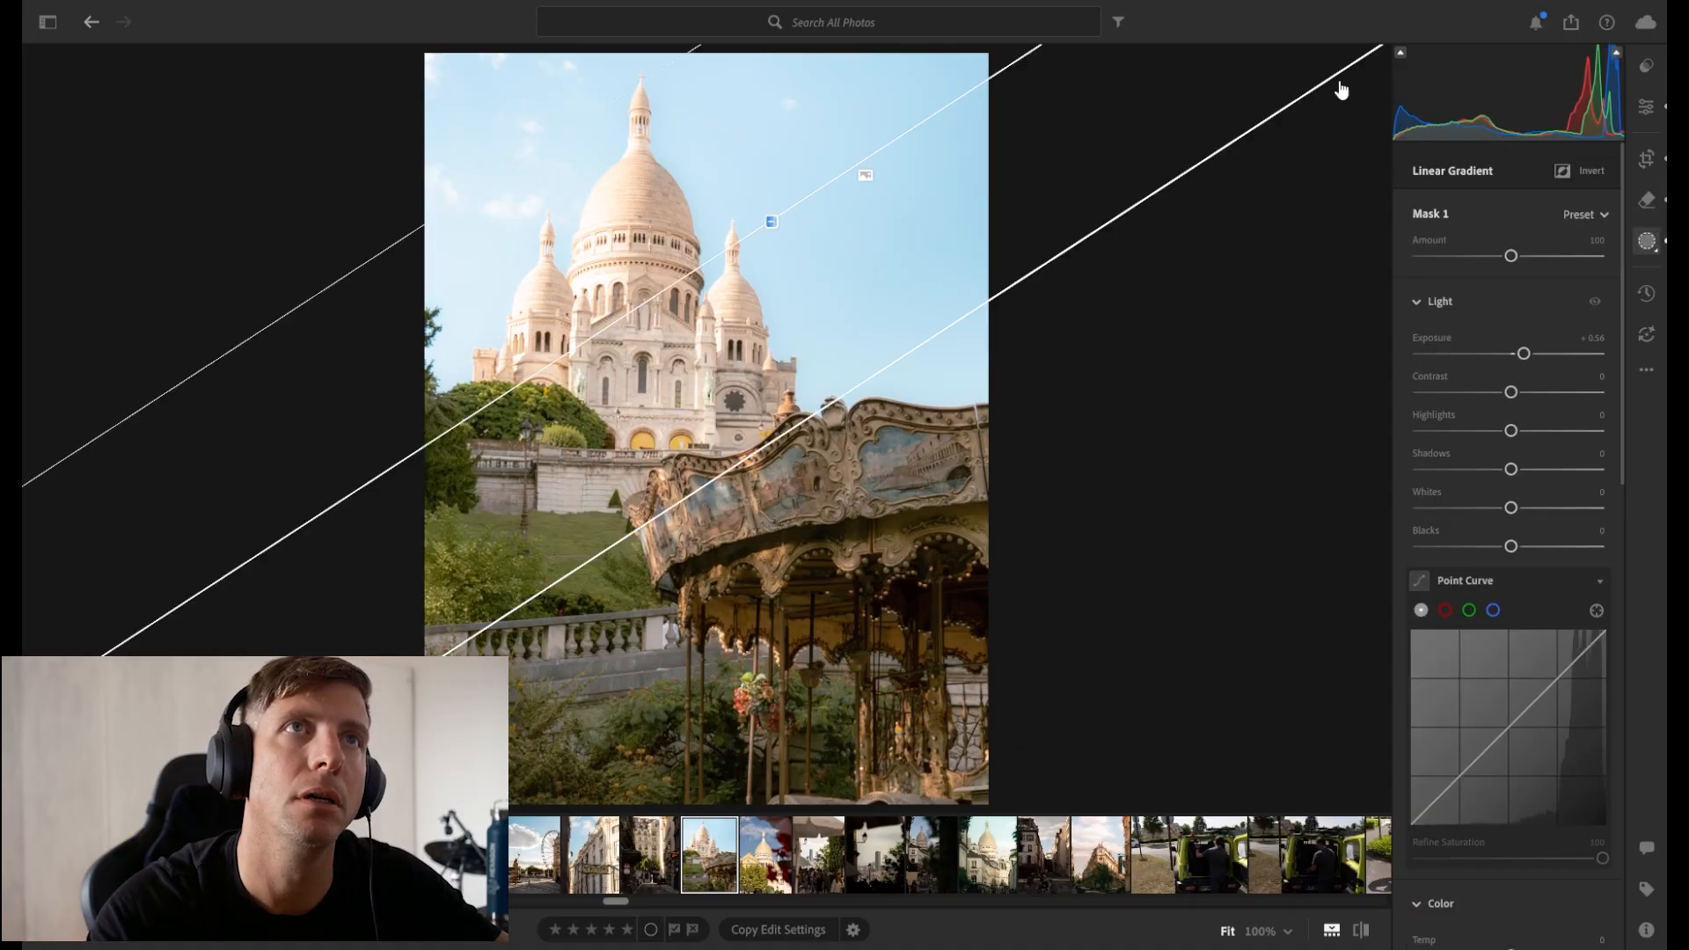
{"action": "key", "text": "l"}
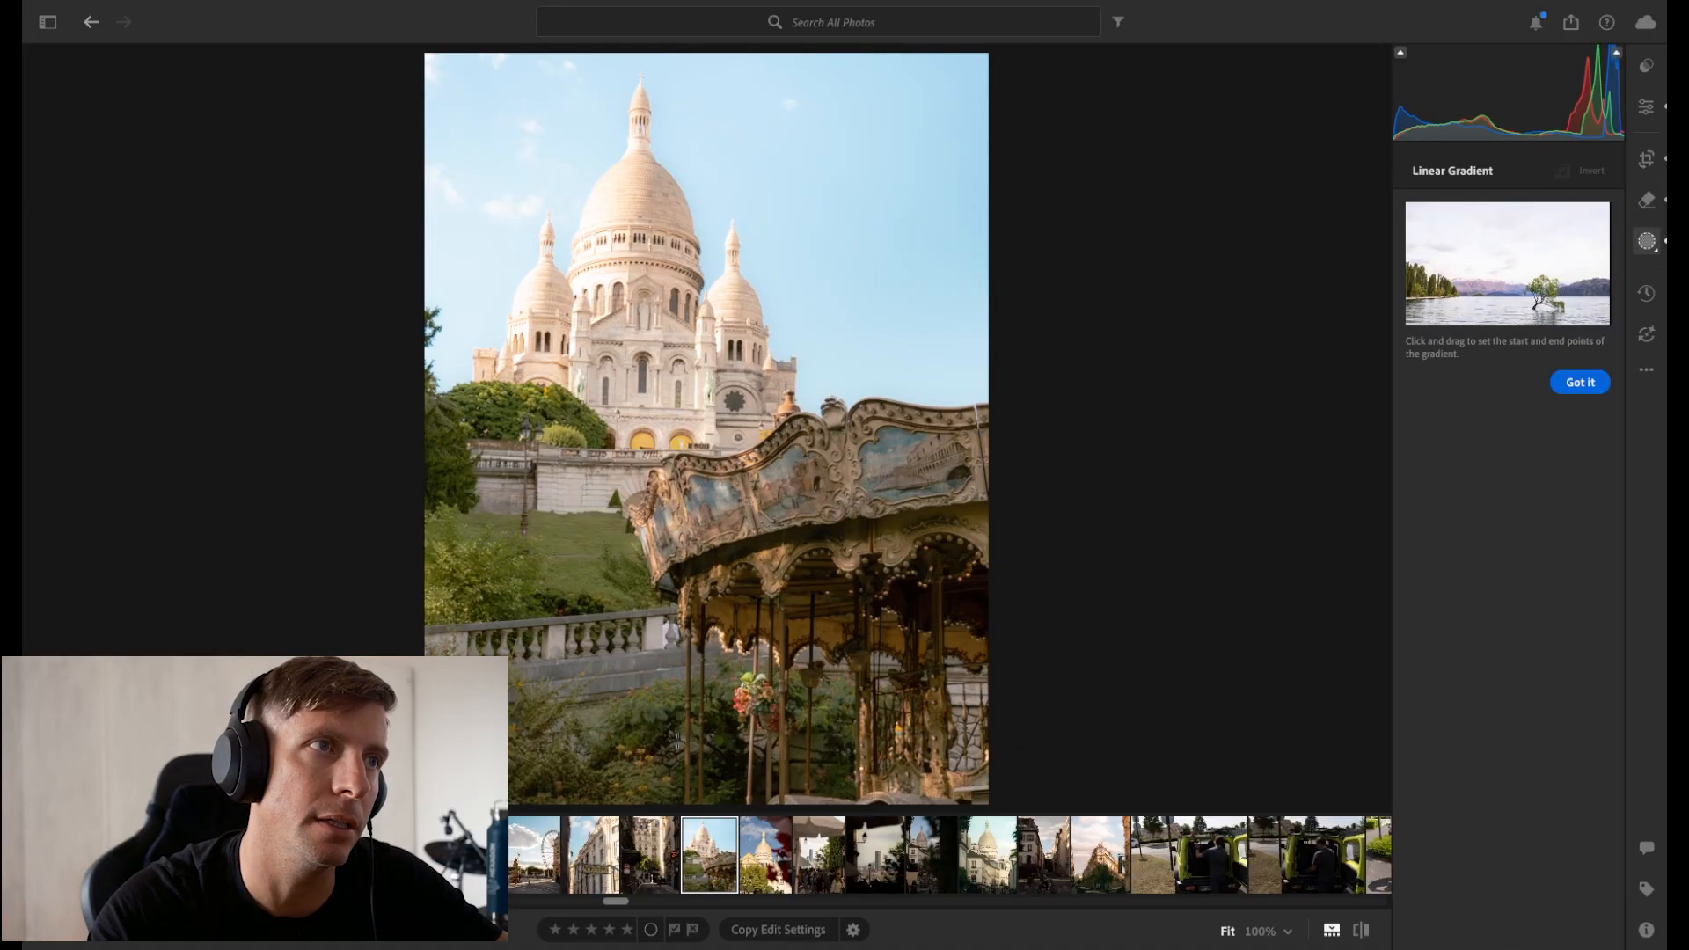
{"action": "left_click_drag", "start_coordinate": [636, 747], "coordinate": [624, 626]}
{"action": "left_click_drag", "start_coordinate": [630, 686], "coordinate": [634, 674]}
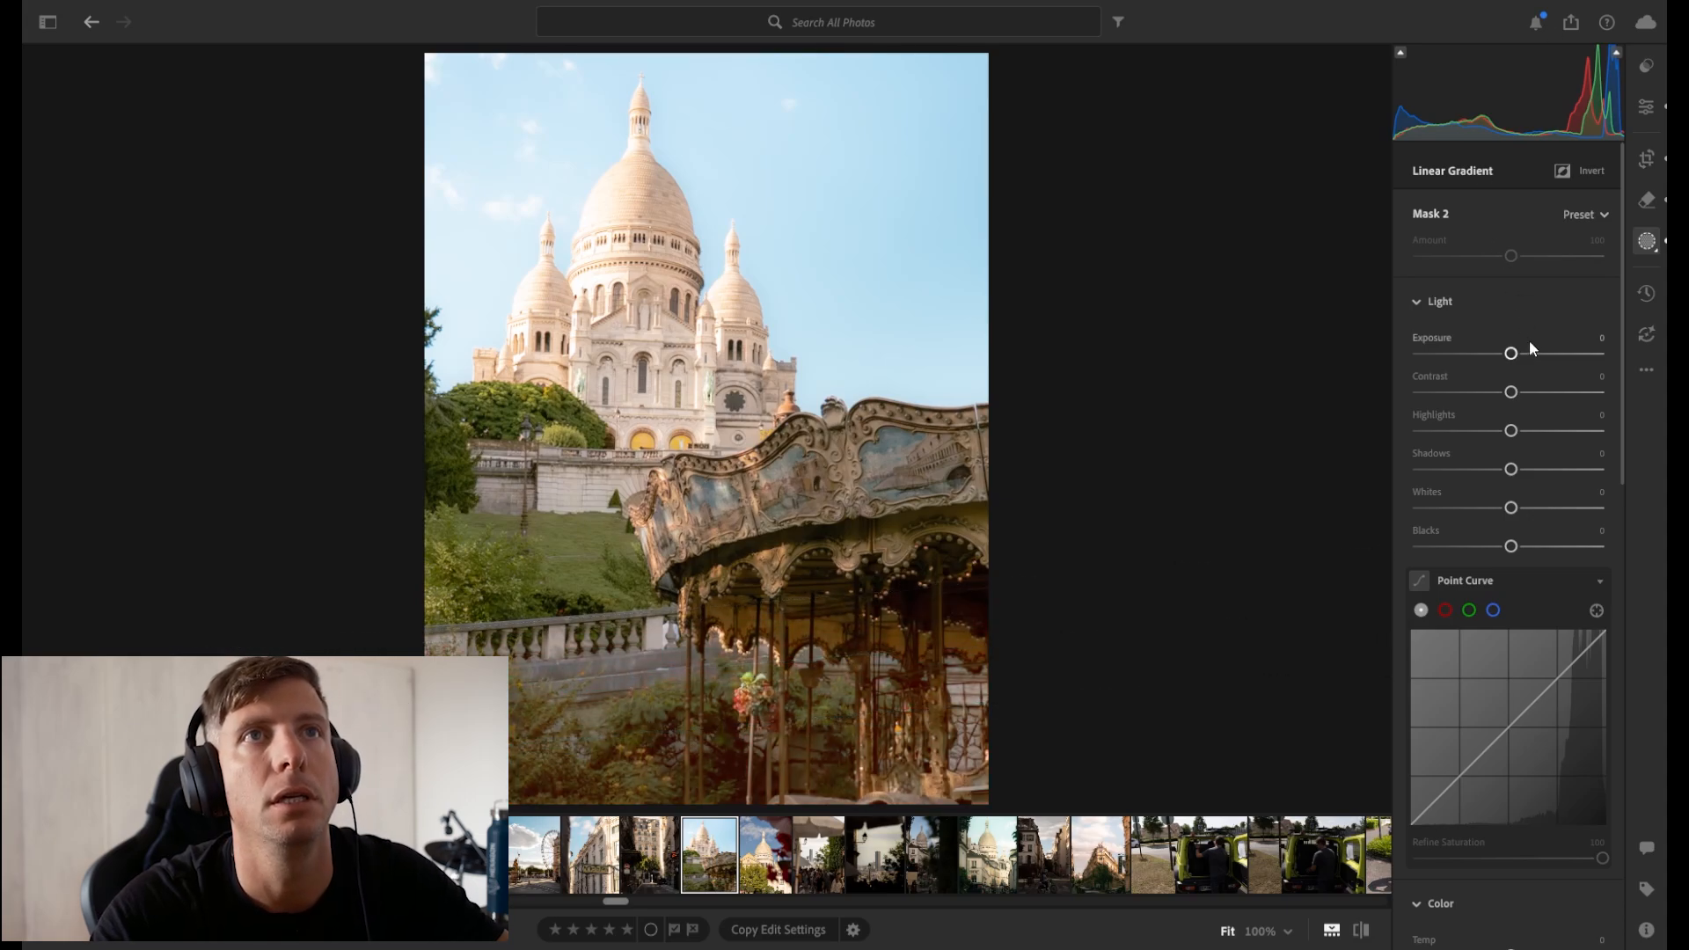
Darken the foreground gradient with Exposure -0.88, Shadows -4 and Highlights -5.
{"action": "left_click_drag", "start_coordinate": [1510, 353], "coordinate": [1495, 353]}
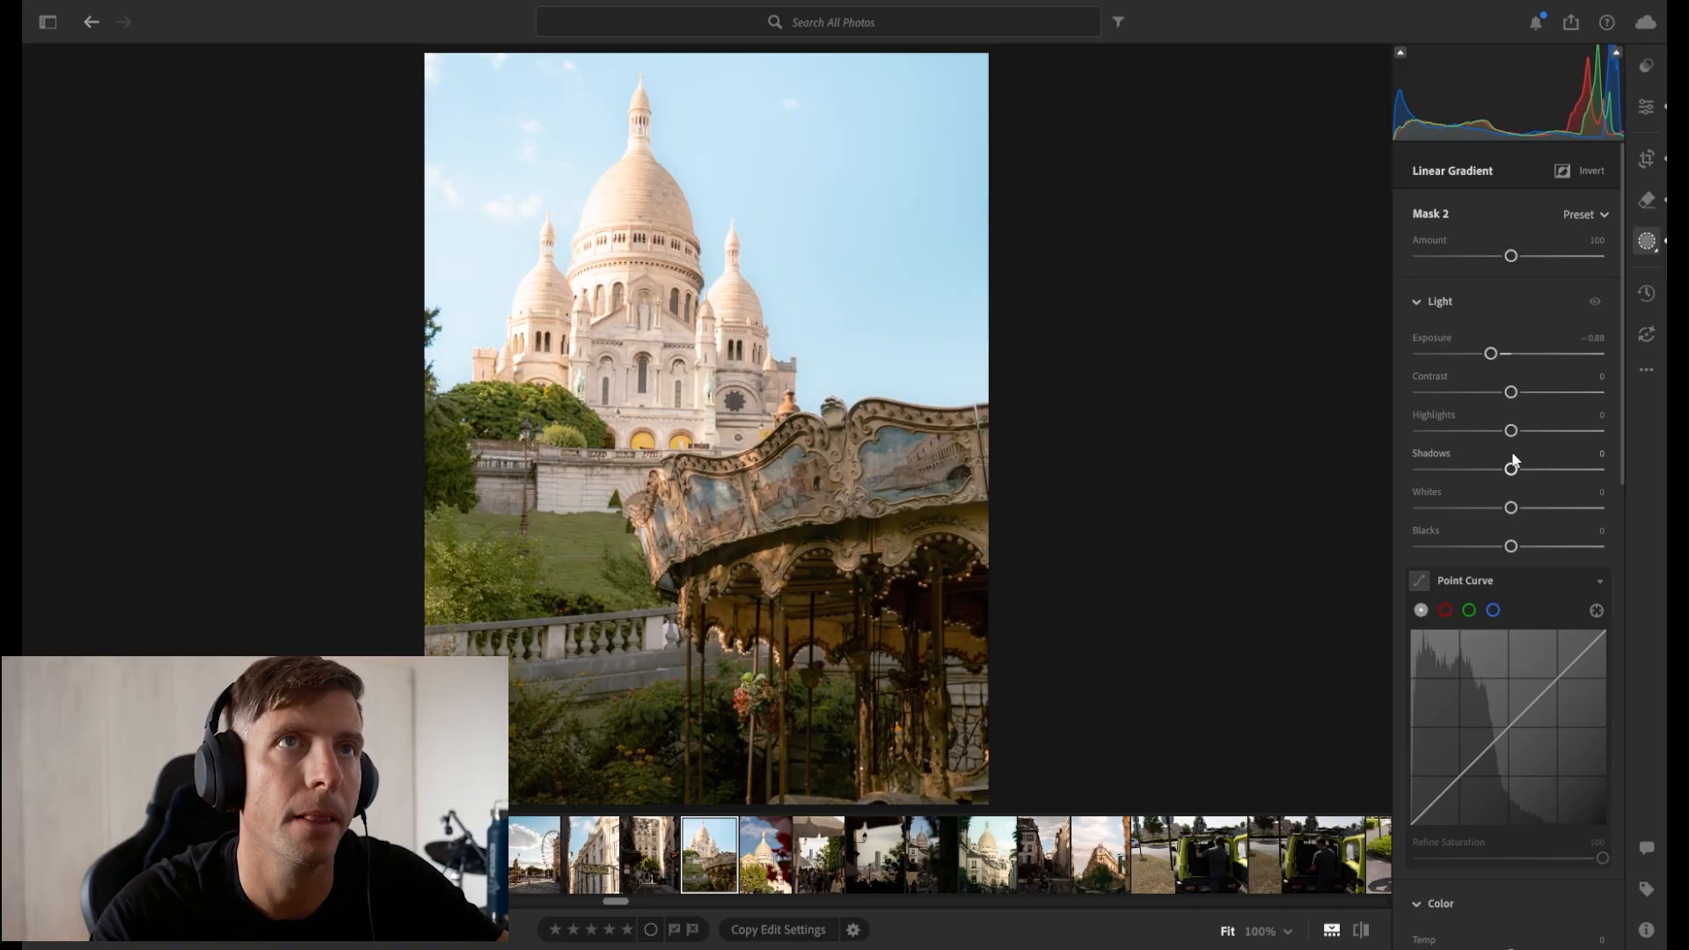
{"action": "left_click_drag", "start_coordinate": [1497, 473], "coordinate": [1509, 468]}
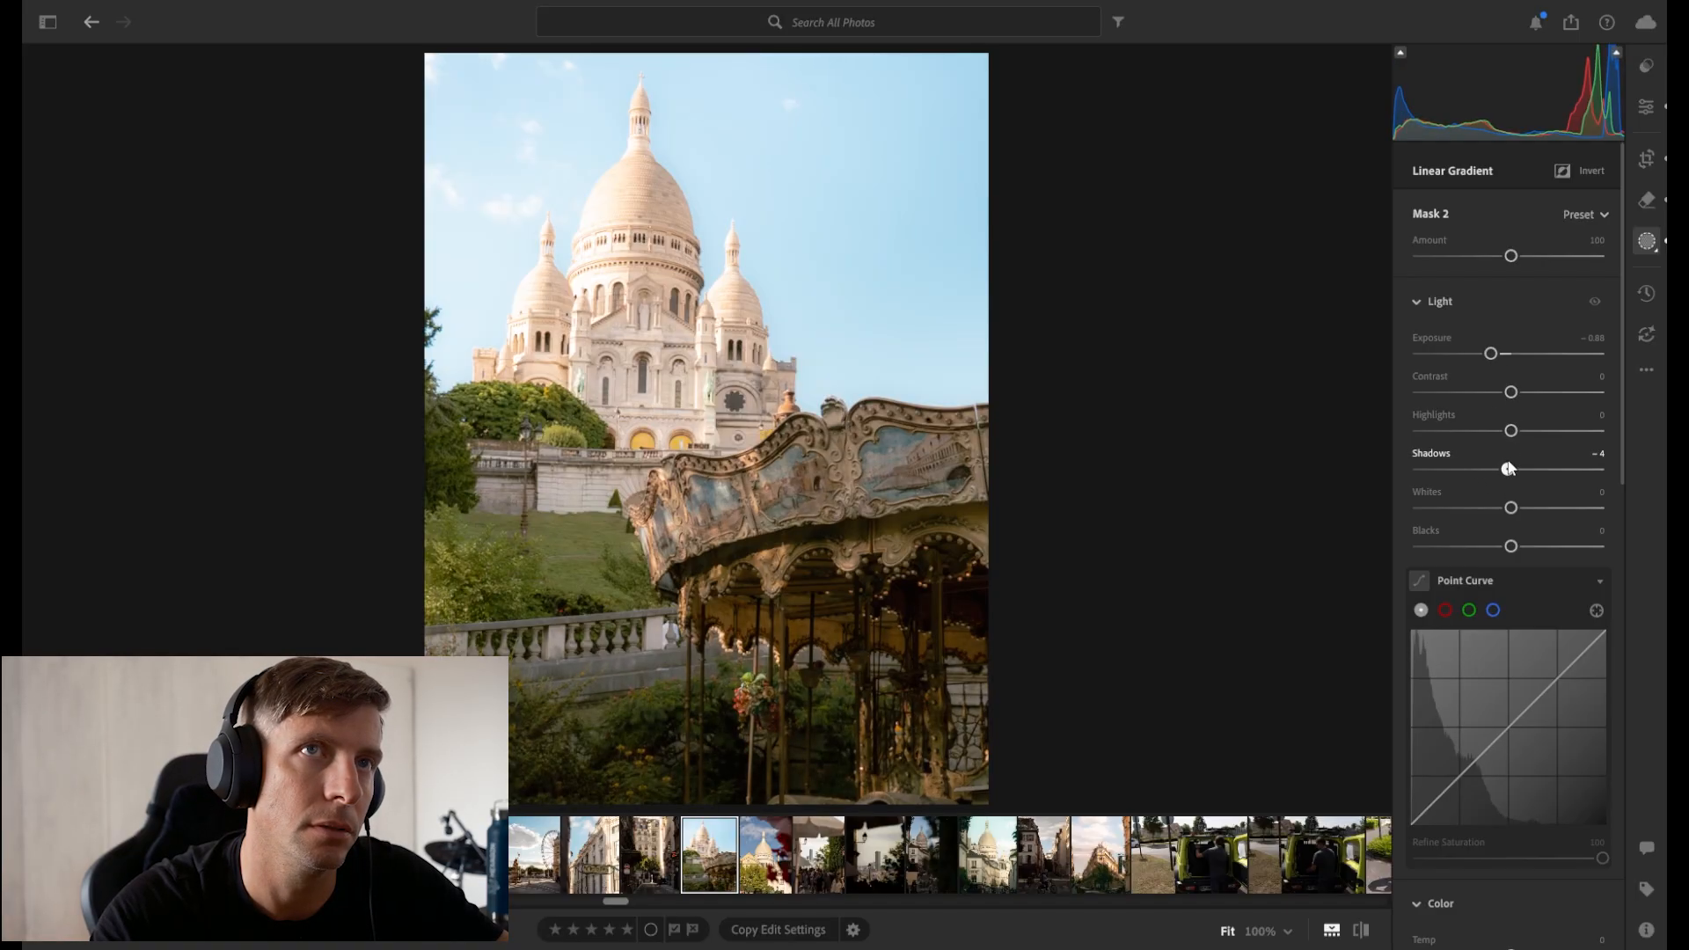
{"action": "left_click_drag", "start_coordinate": [1516, 430], "coordinate": [1513, 431]}
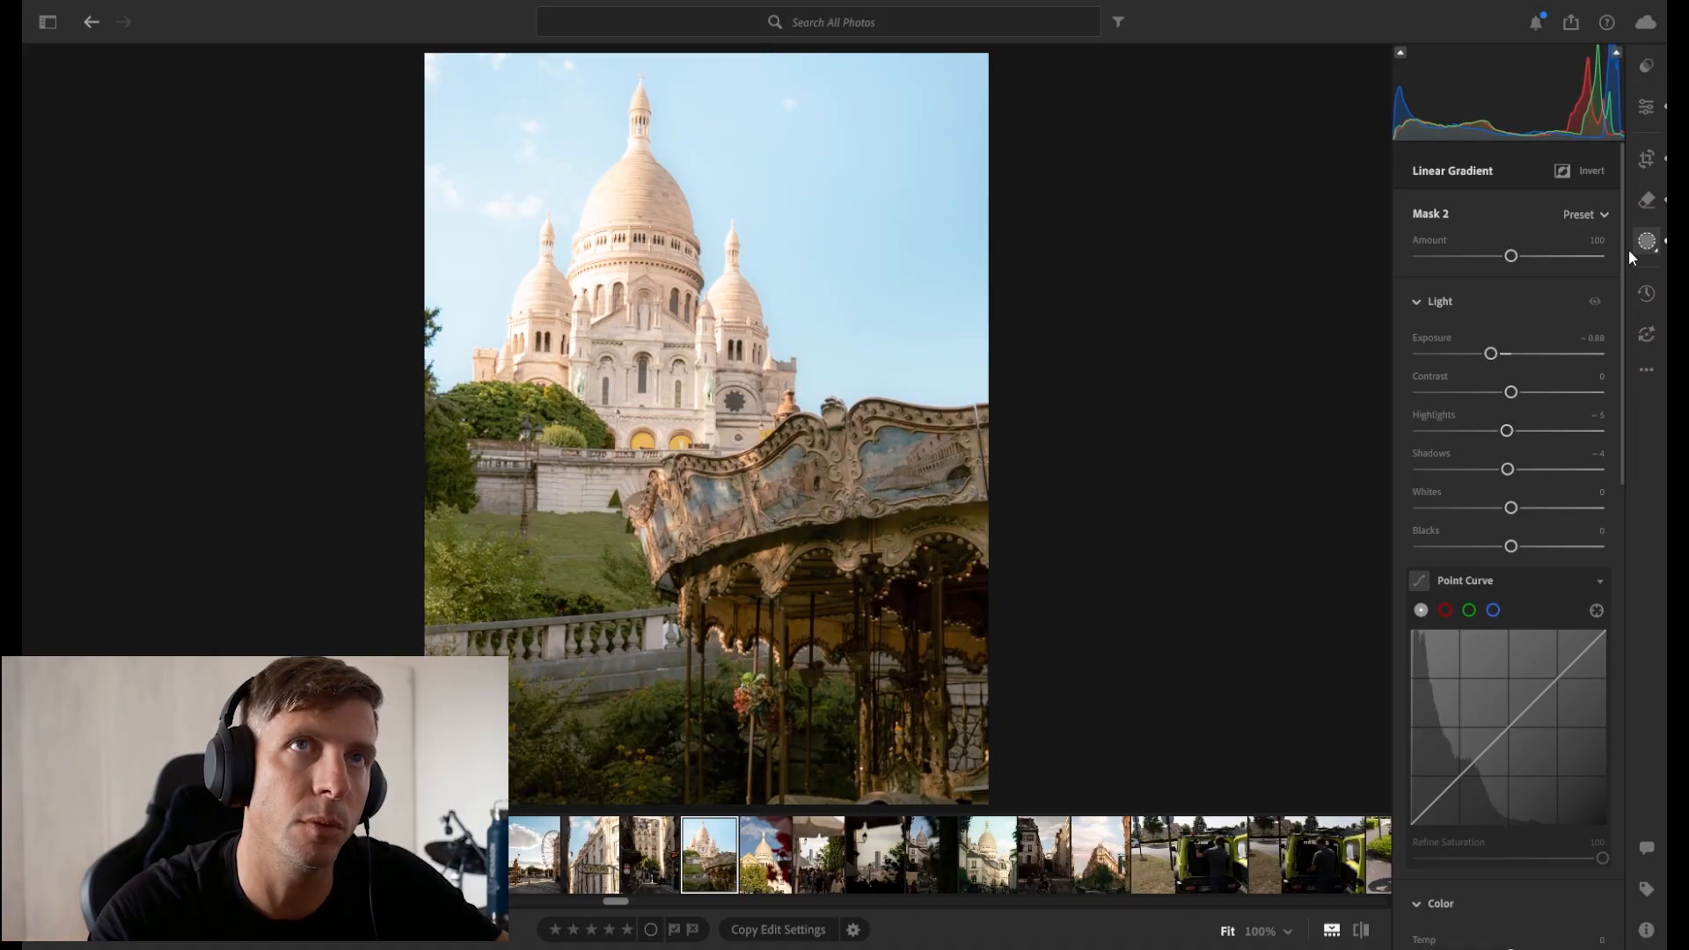
Set the foreground gradient's Dehaze to +15 and Clarity to +7.
{"action": "left_click_drag", "start_coordinate": [1624, 186], "coordinate": [1618, 576]}
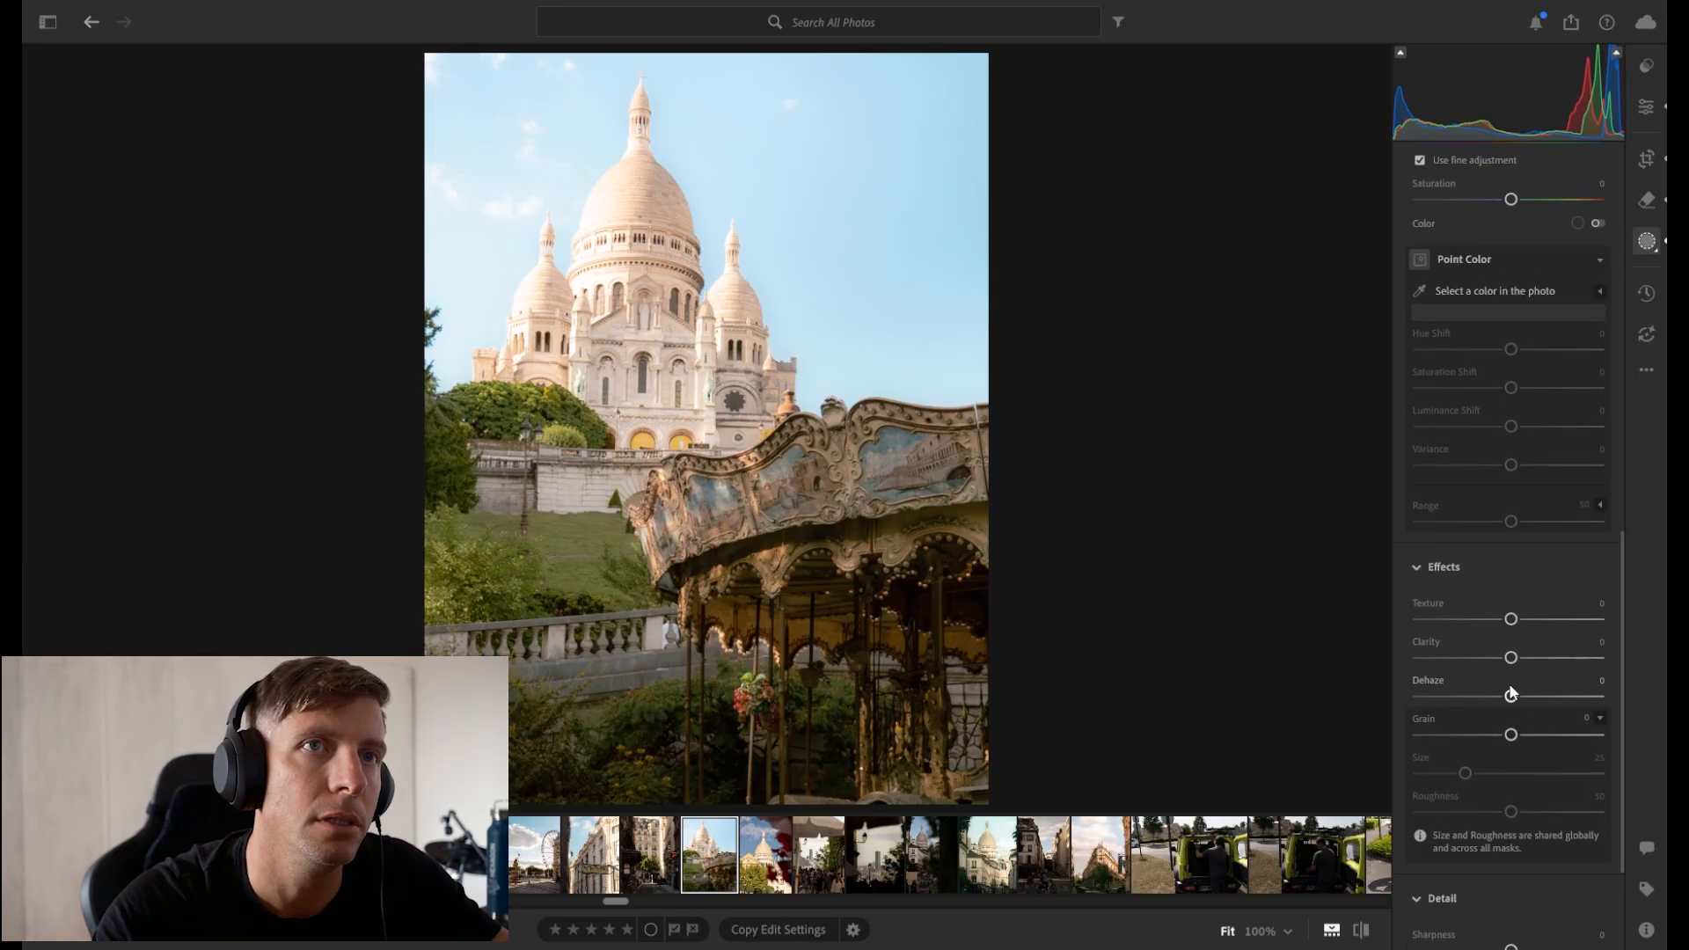
{"action": "left_click_drag", "start_coordinate": [1512, 695], "coordinate": [1525, 695]}
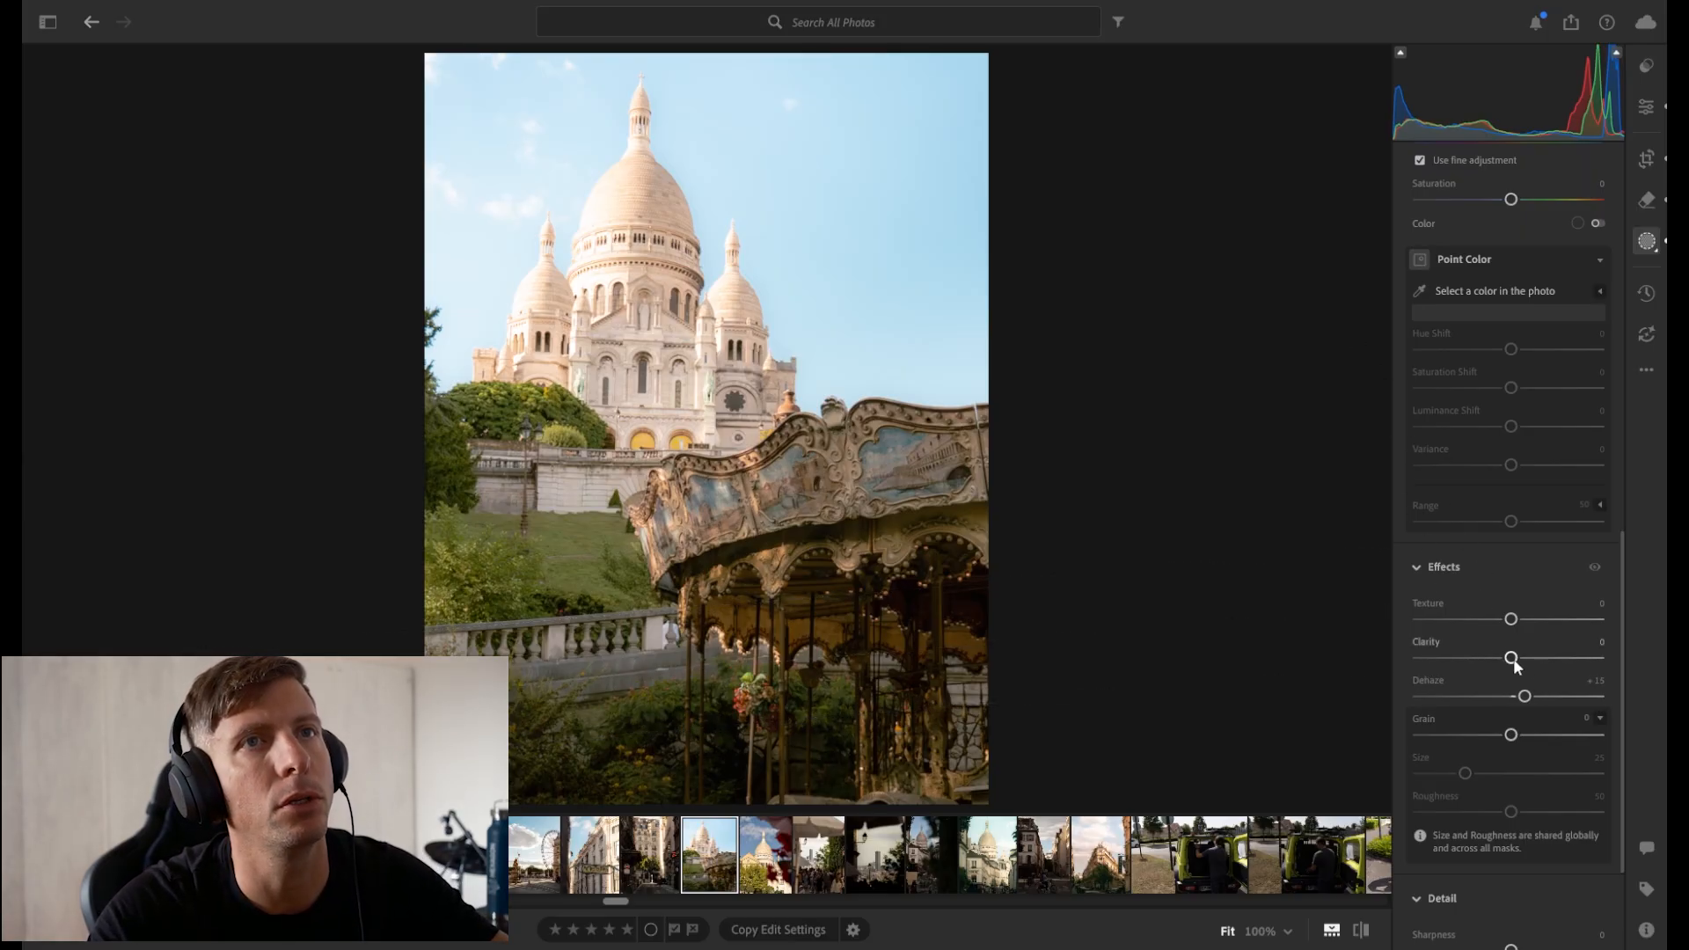
{"action": "left_click_drag", "start_coordinate": [1511, 658], "coordinate": [1520, 659]}
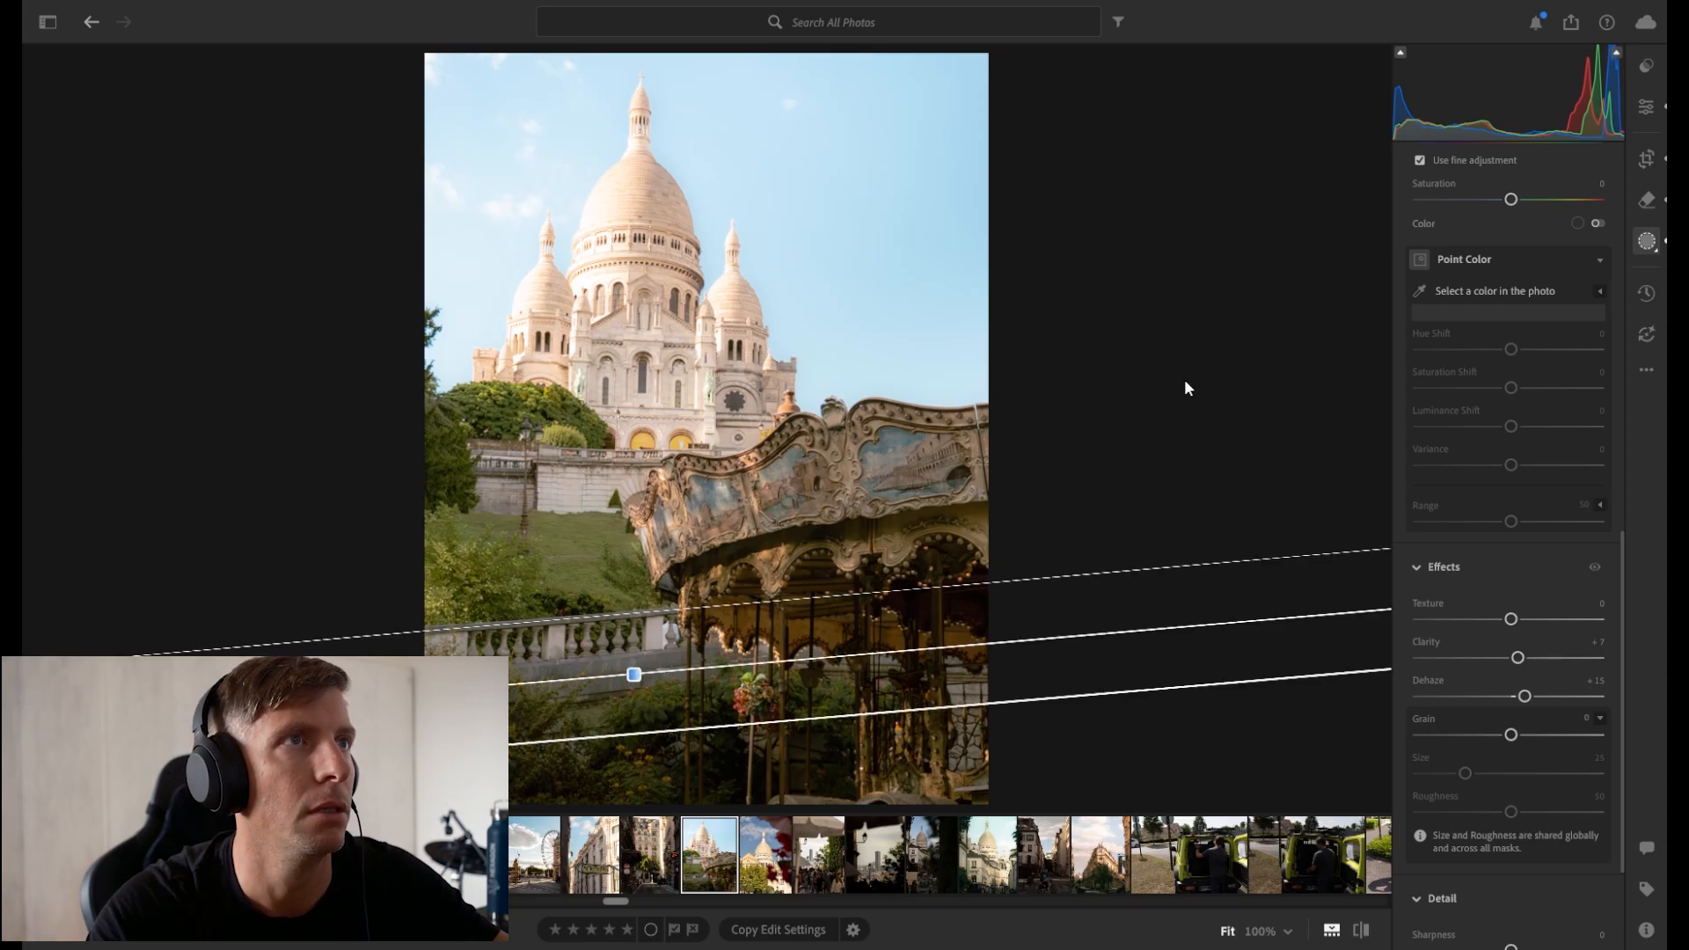
Set the whole photo's Contrast to -32, and compare the edit with the original.
{"action": "left_click", "coordinate": [1644, 107]}
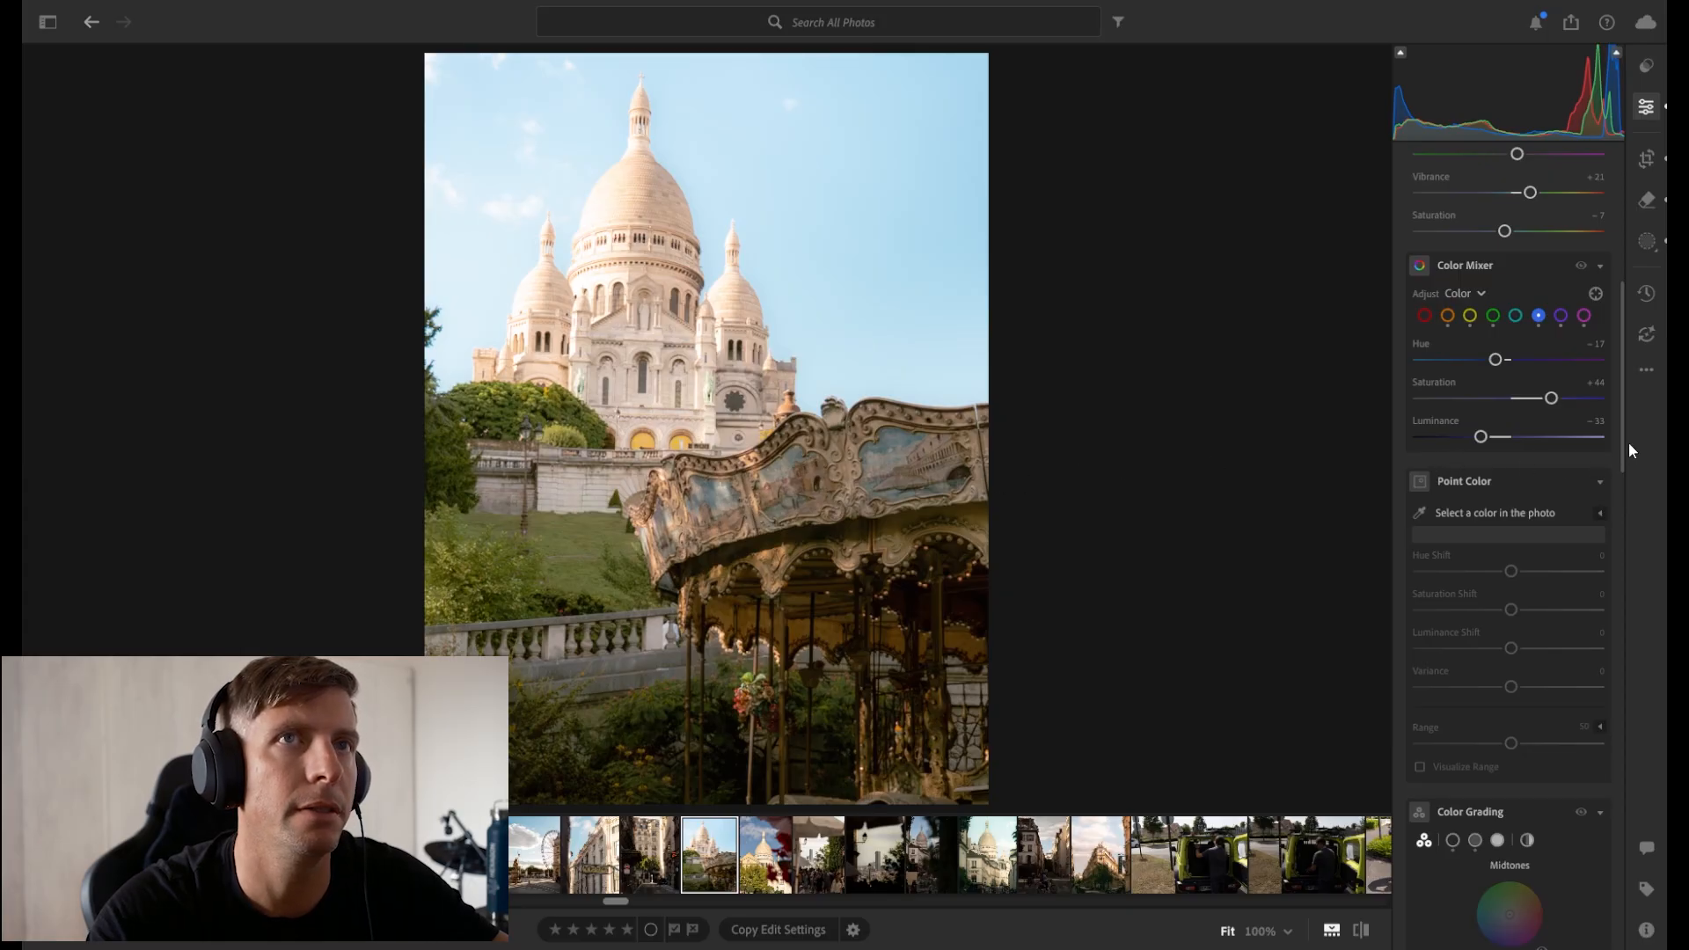
{"action": "left_click_drag", "start_coordinate": [1624, 430], "coordinate": [1624, 291]}
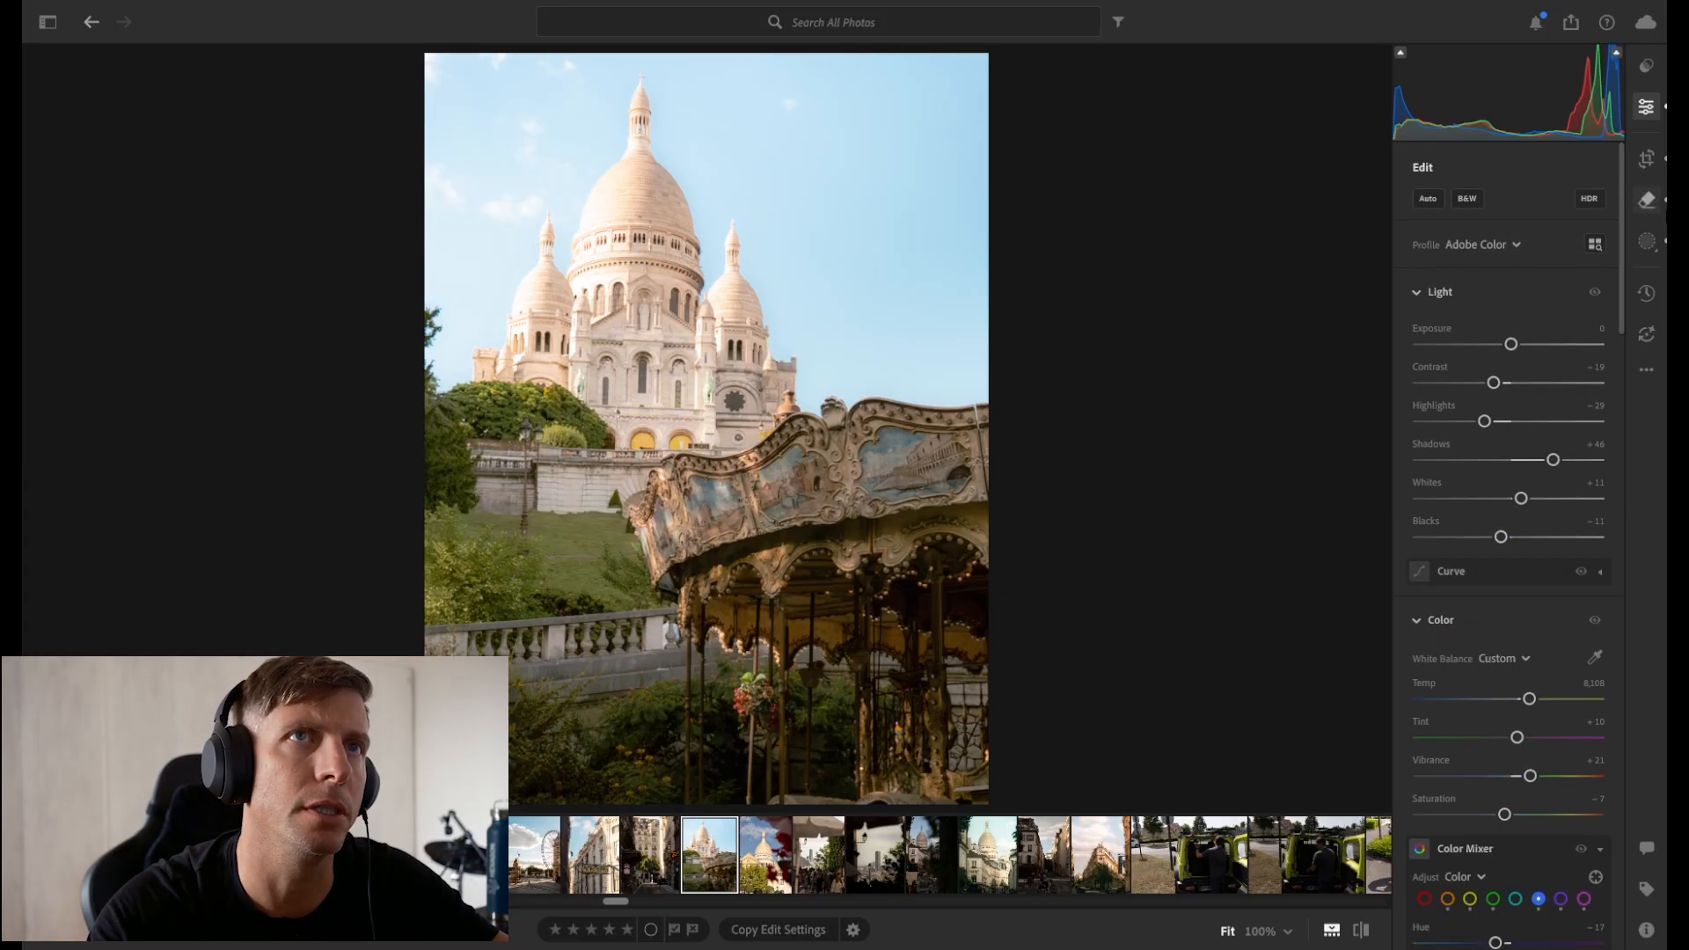
{"action": "left_click_drag", "start_coordinate": [1493, 383], "coordinate": [1487, 387]}
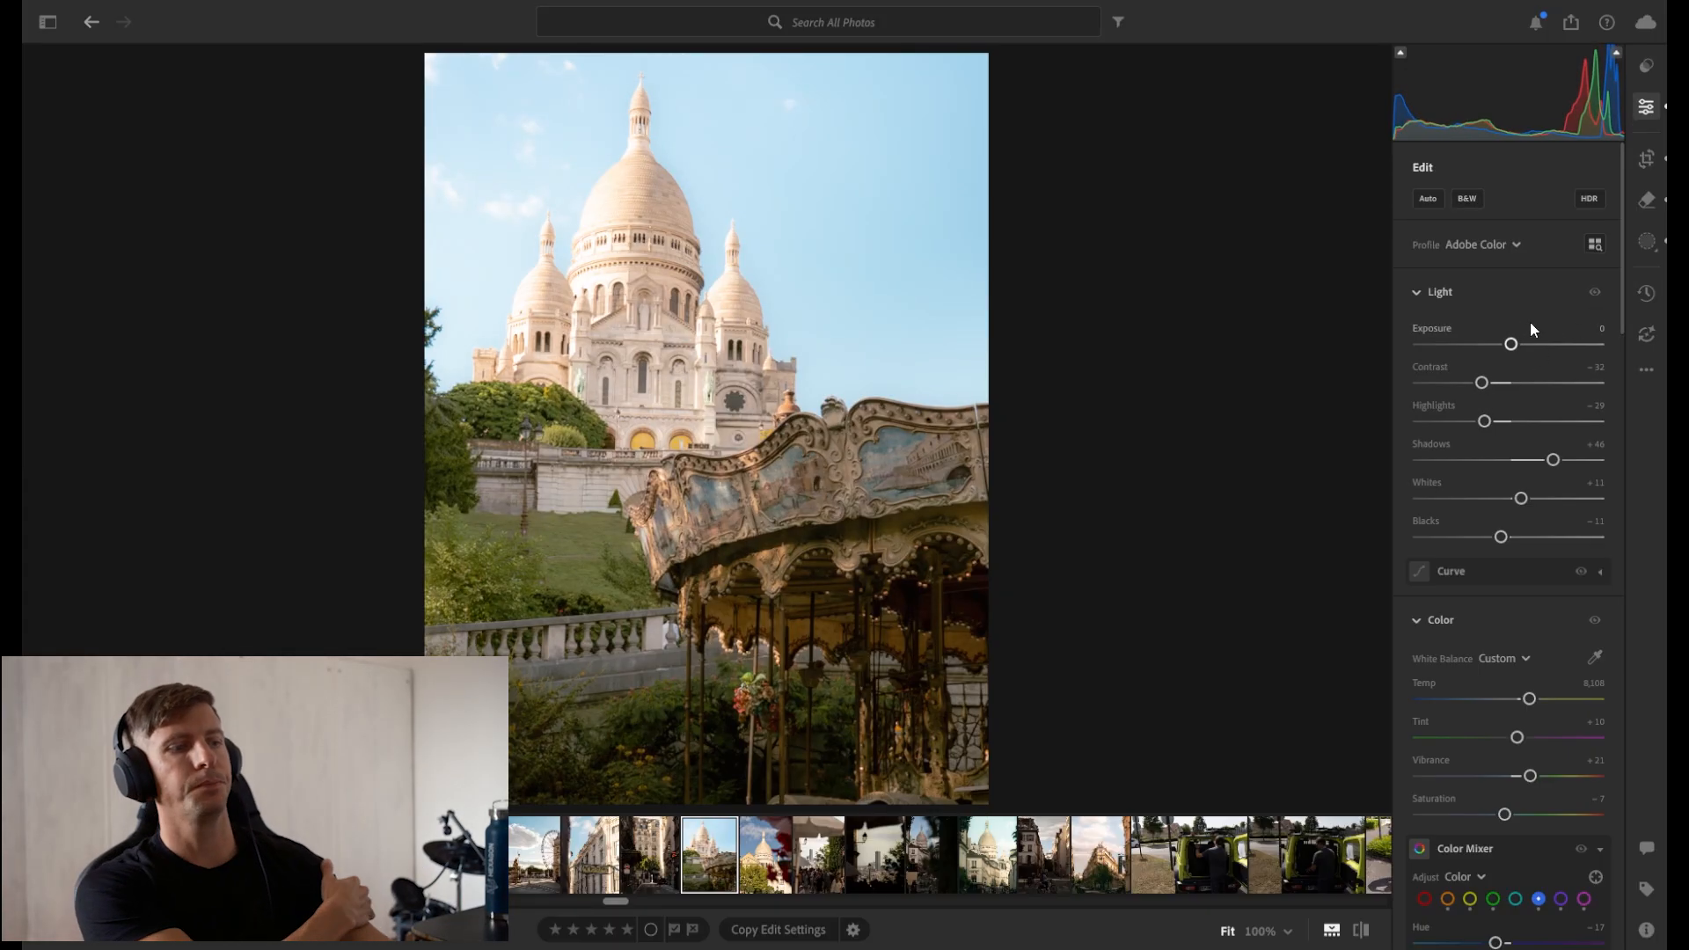
{"action": "key", "text": "backslash"}
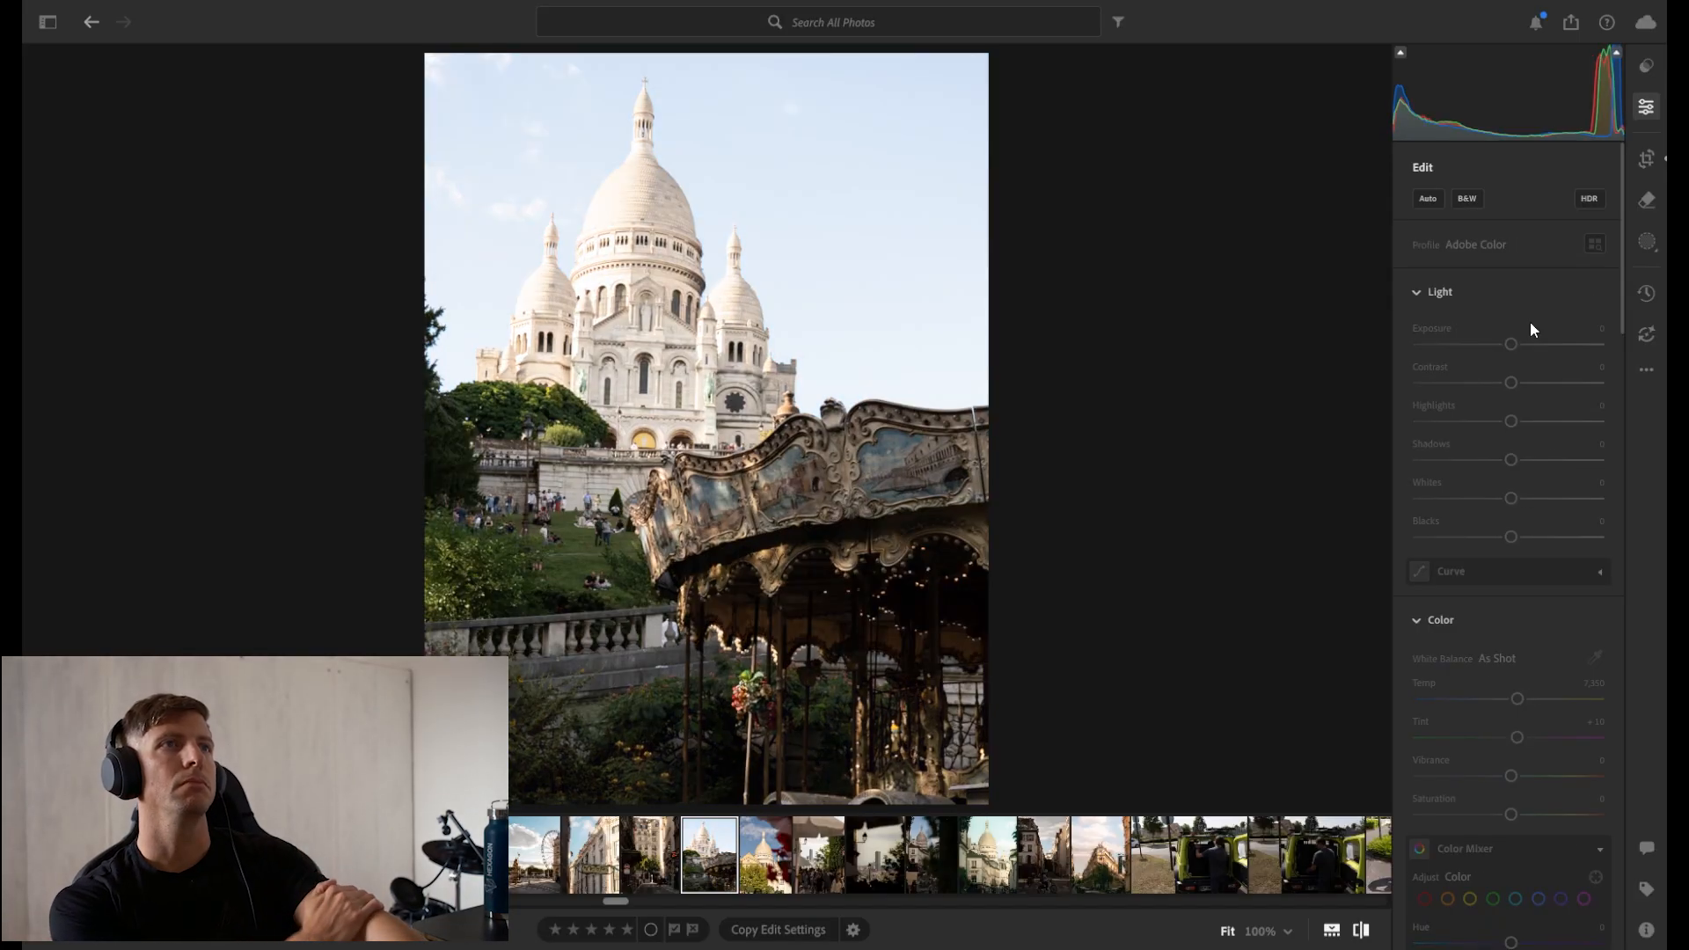
{"action": "key", "text": "backslash"}
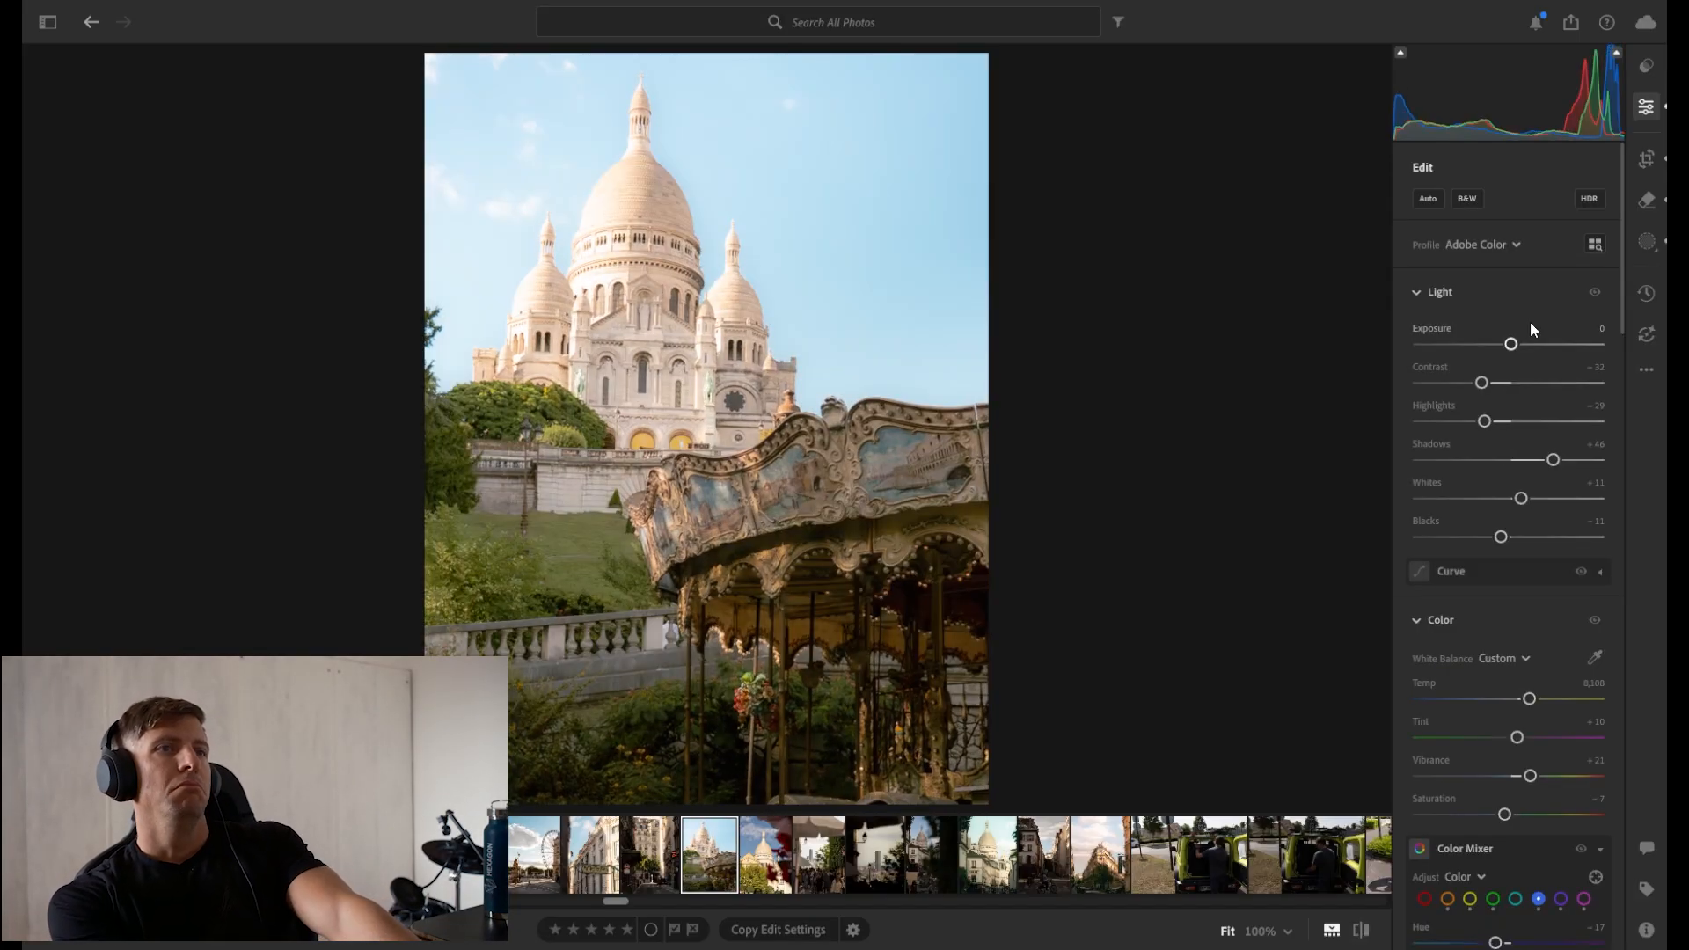